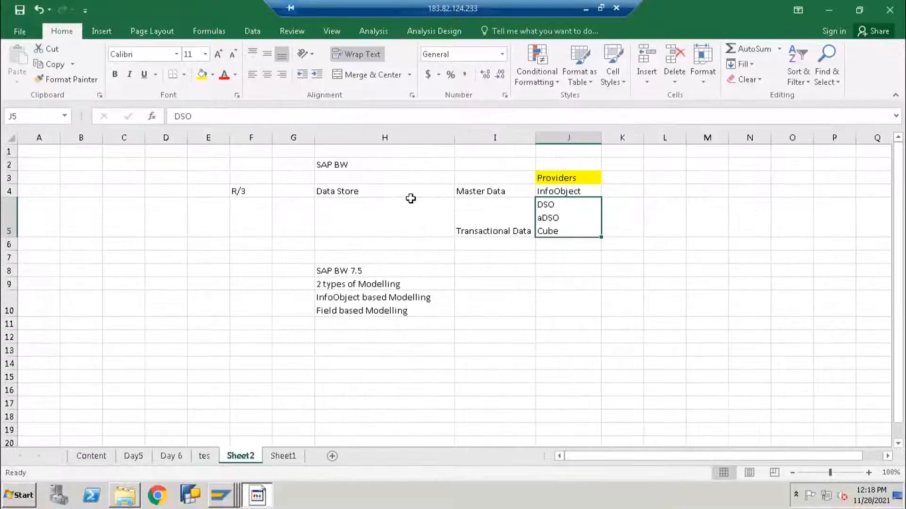
Step: Review the Master Data and Transactional Data entries on Sheet2, and bring up the Day 6 worksheet
click(491, 192)
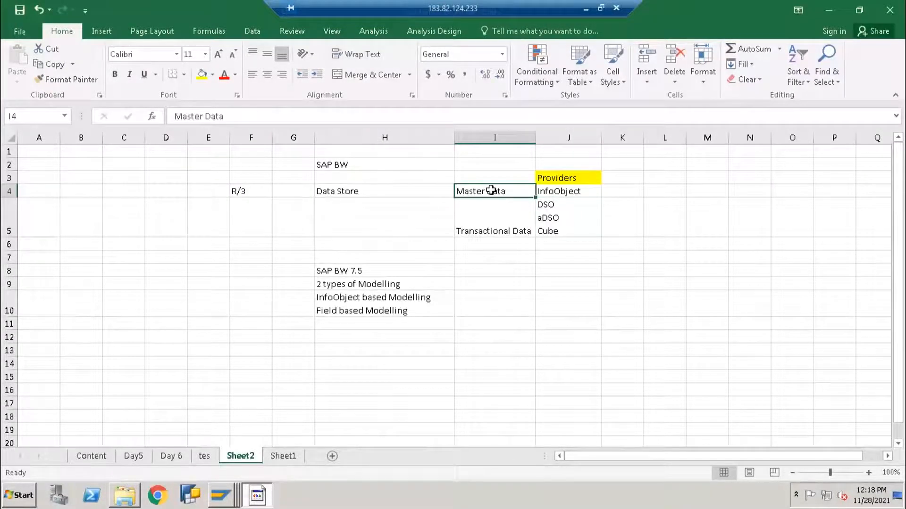
click(509, 220)
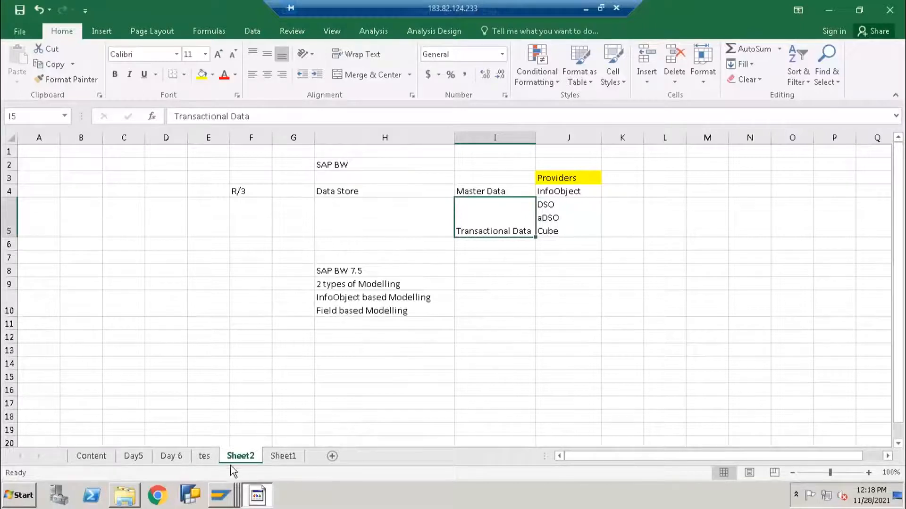
click(200, 457)
click(170, 457)
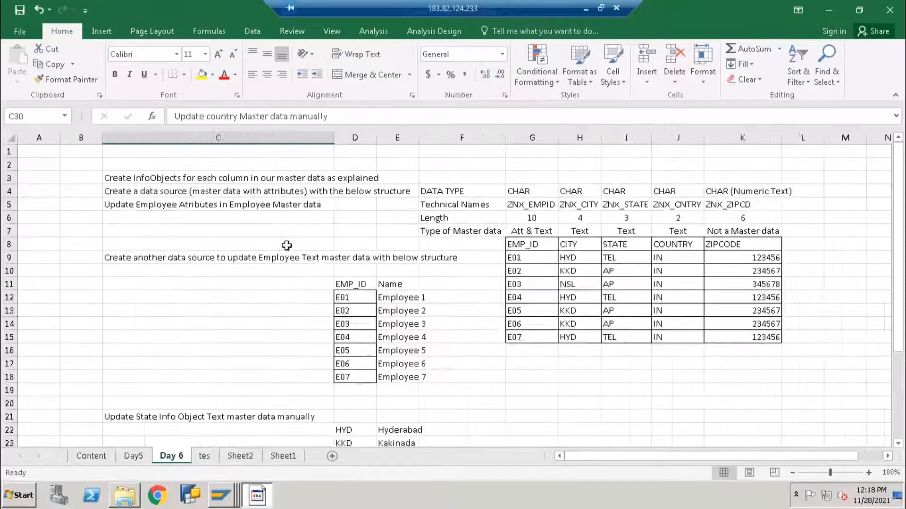
Step: Examine the employee attribute table with EMP_ID, CITY, STATE, COUNTRY and ZIPCODE by selecting its rows E01 to E07
click(536, 259)
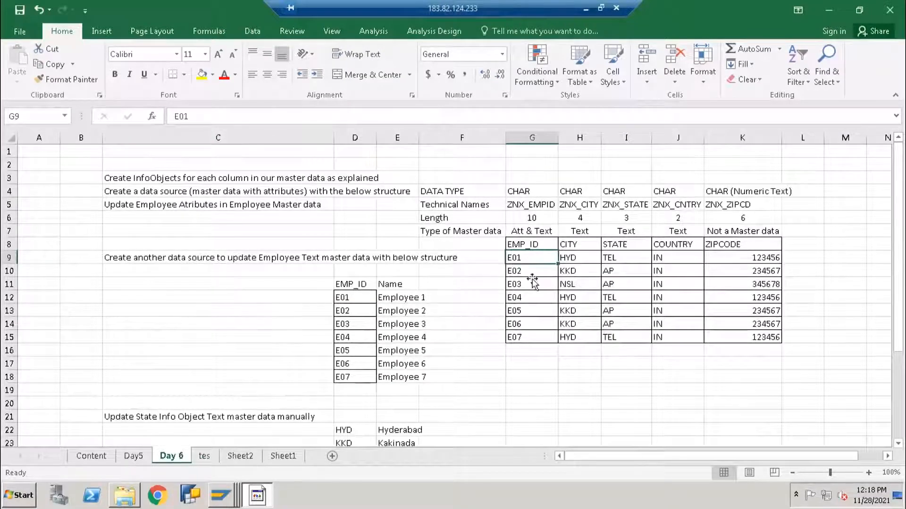
drag(522, 245, 753, 300)
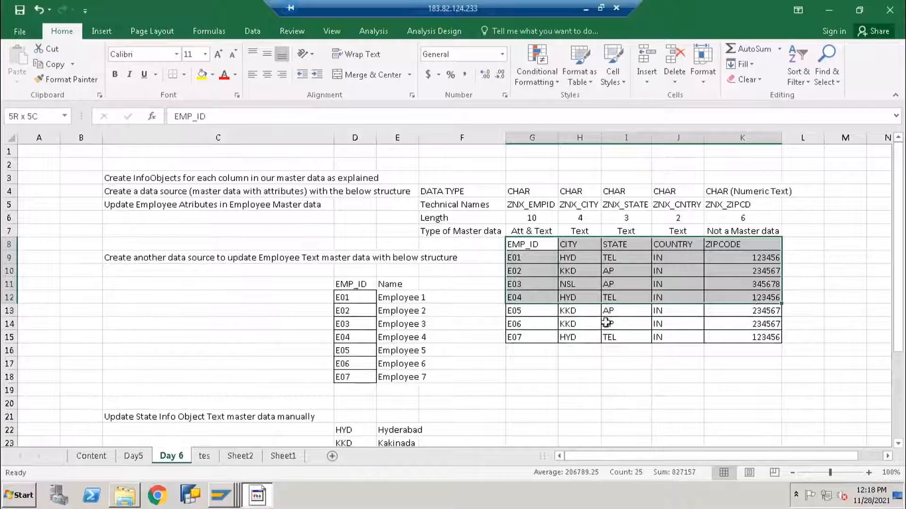
click(573, 324)
drag(525, 259, 730, 340)
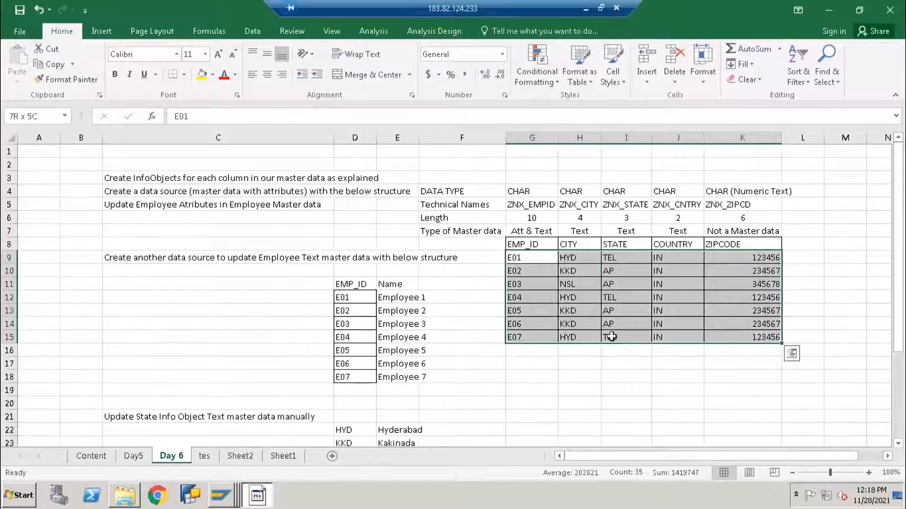
Step: Widen column E beside the employee IDs and go over the EMP_ID and Name rows of the employee text table
click(346, 298)
drag(366, 324, 401, 338)
drag(419, 138, 446, 137)
click(344, 325)
drag(347, 297, 403, 382)
click(391, 324)
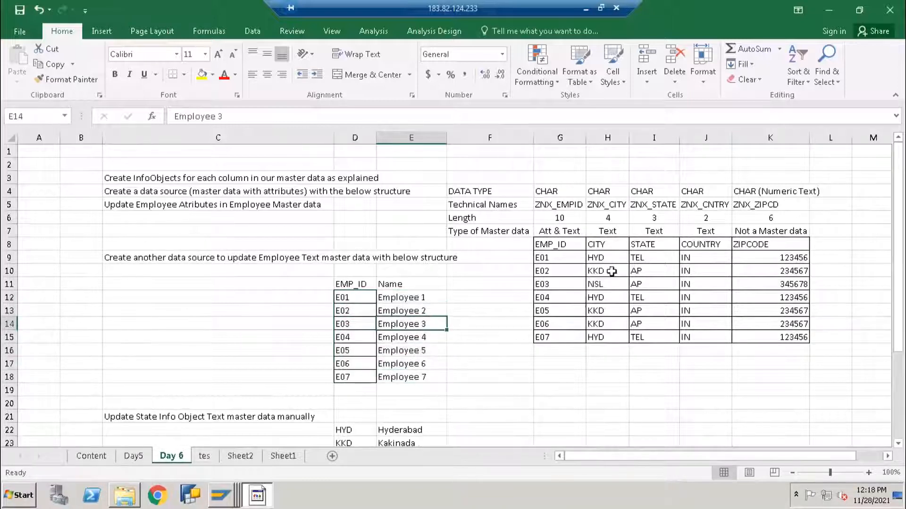
Step: Compare the employee attribute table with the employee text table by selecting the attribute columns and rows
click(562, 246)
drag(601, 277, 773, 339)
click(437, 306)
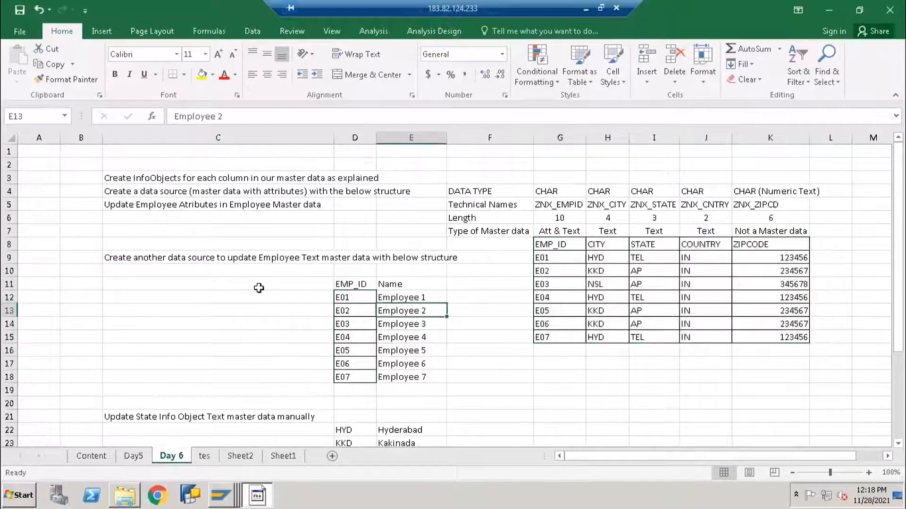
drag(554, 243, 771, 345)
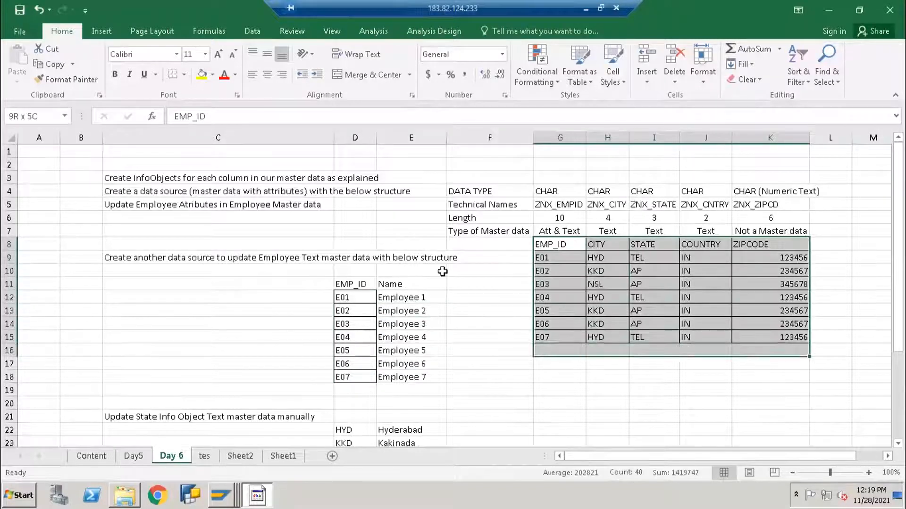
click(443, 270)
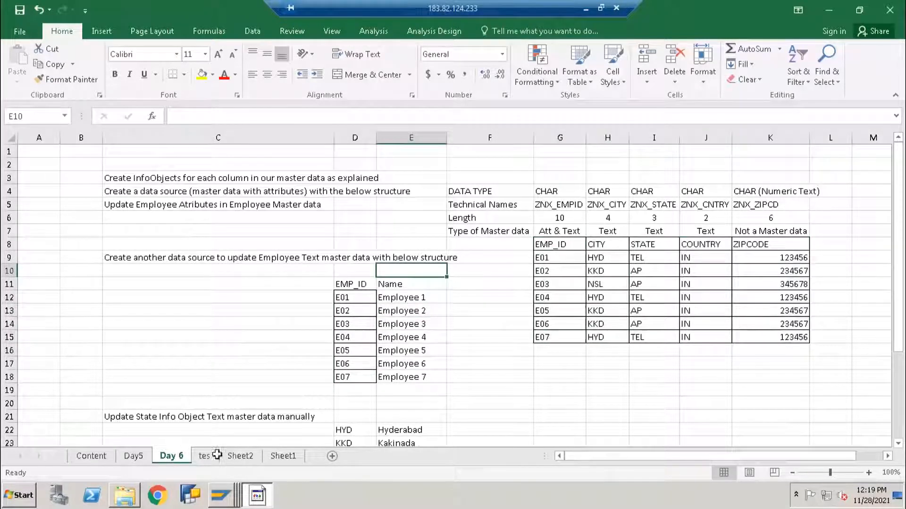
Step: Open the Class Notes presentation from the Daily Class Notes folder and show slide 2 with the SAP BW System diagram
click(122, 498)
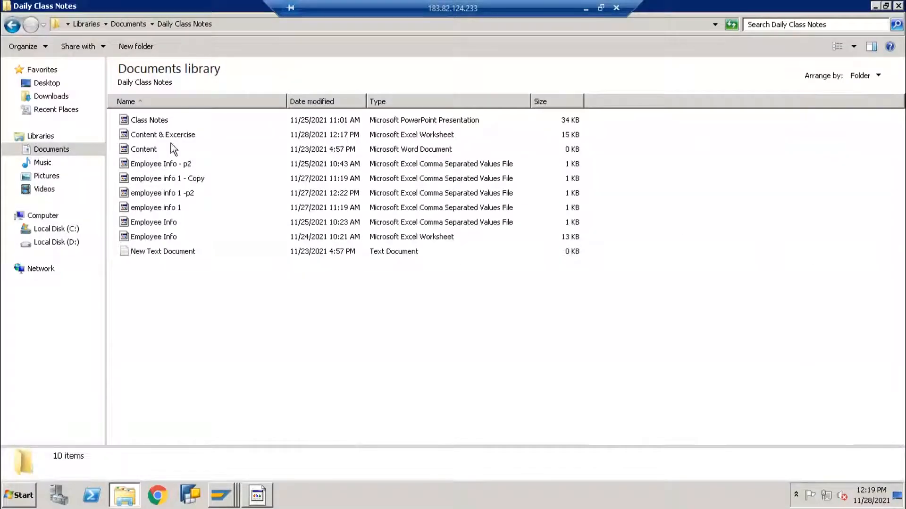
click(150, 122)
double_click(151, 122)
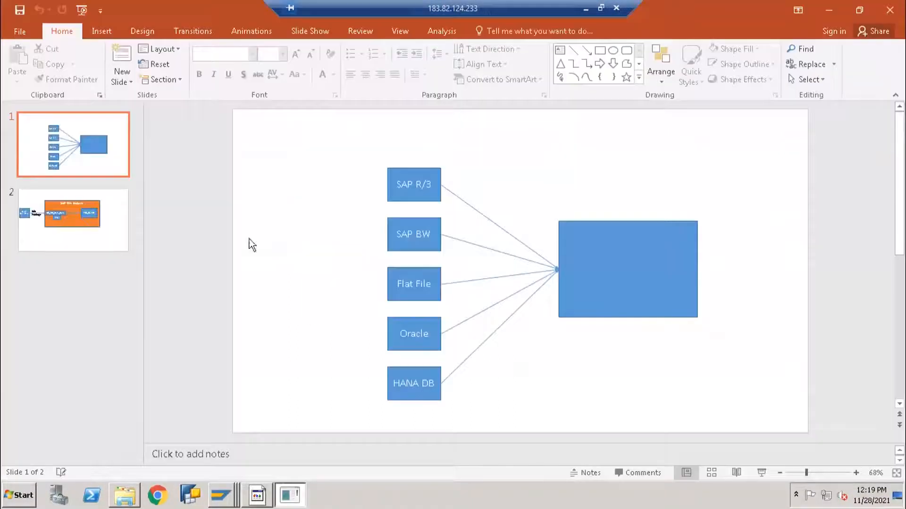
click(95, 231)
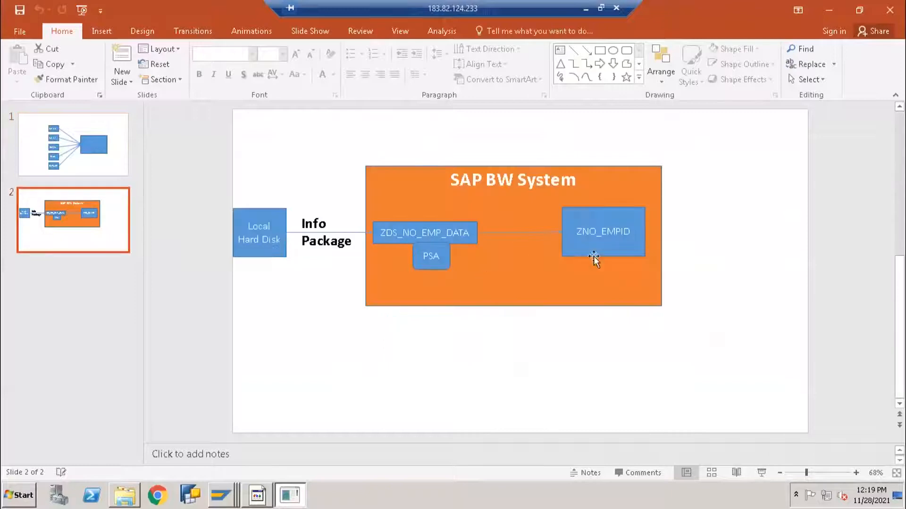
Step: Examine the data flow diagram's Local Hard Disk, ZDS_NO_EMP_DATA, PSA and ZNO_EMPID boxes
click(595, 256)
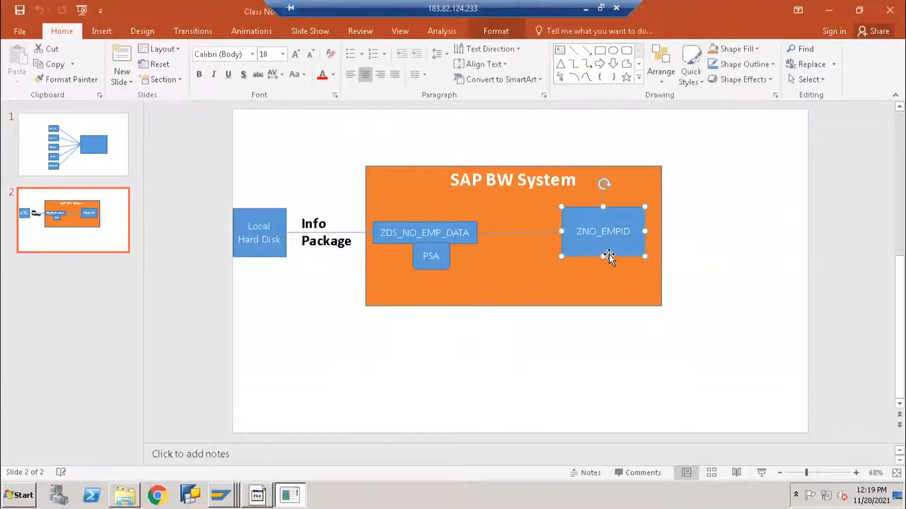
click(461, 248)
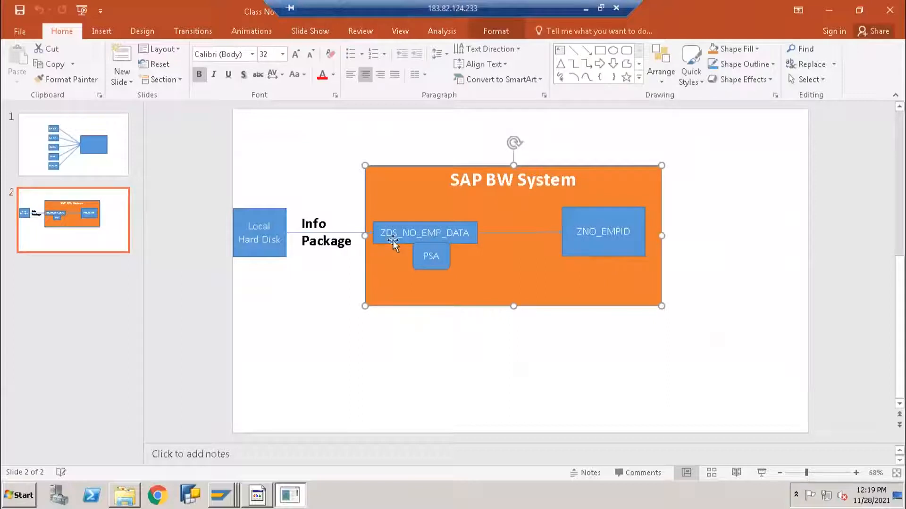
click(258, 254)
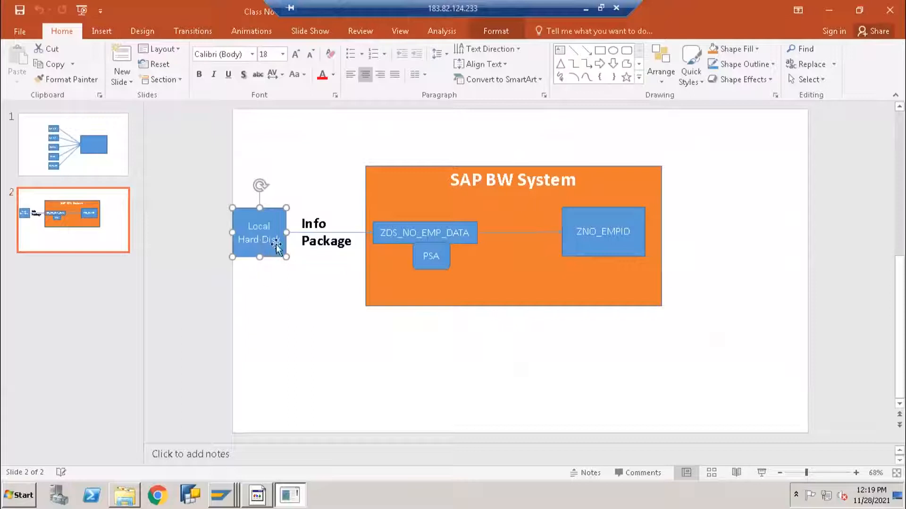
click(455, 240)
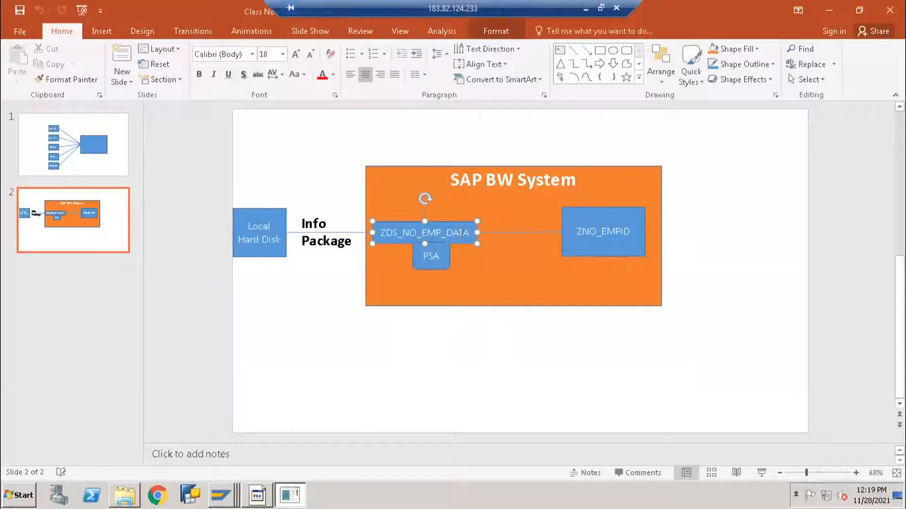
click(432, 258)
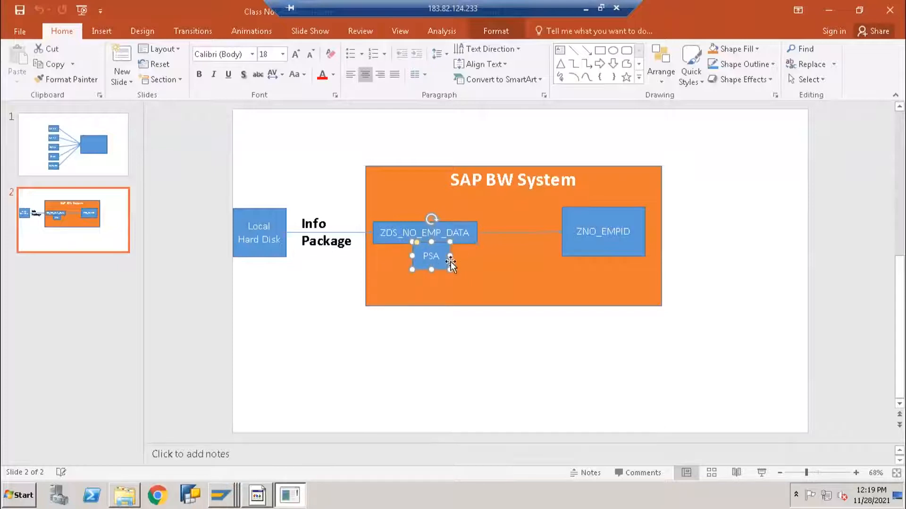
click(579, 245)
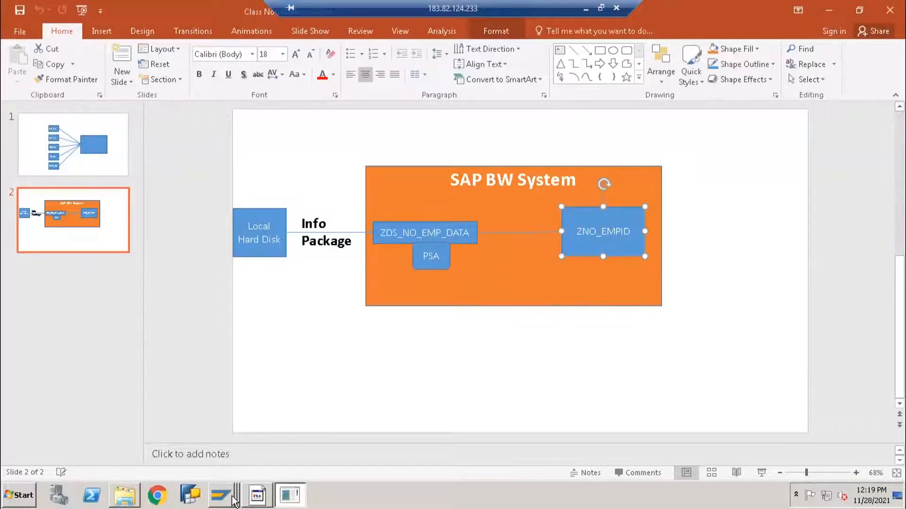
Step: Switch to the SAP GUI session, leave the characteristic display and collapse the employee infoareax node in the InfoObjects tree
mouse_move(234, 501)
click(226, 447)
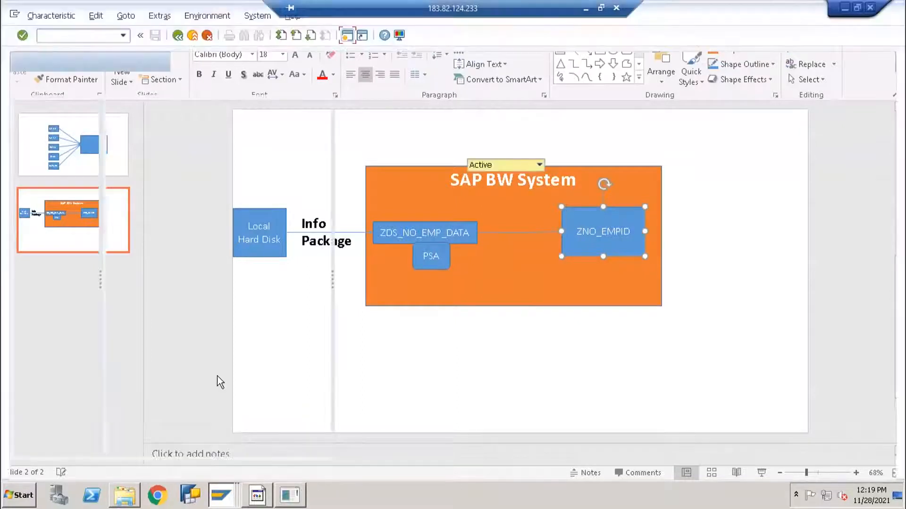
click(193, 39)
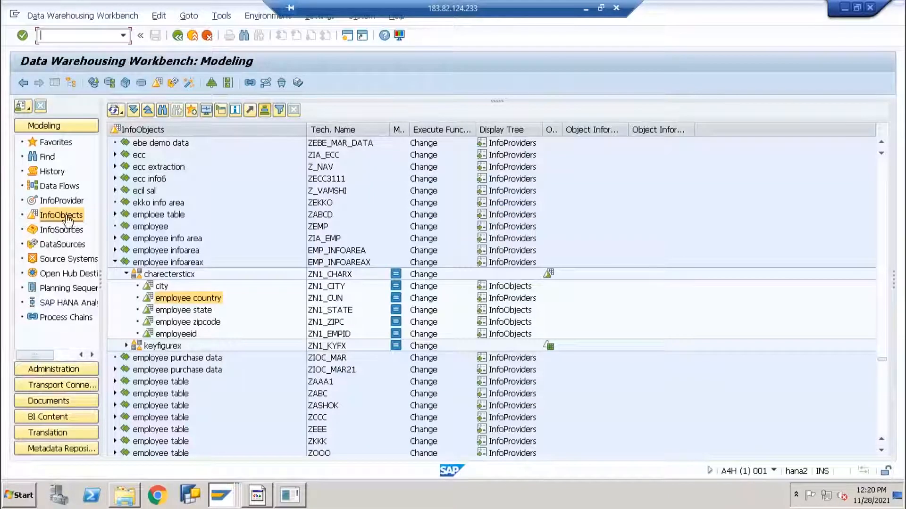
click(114, 263)
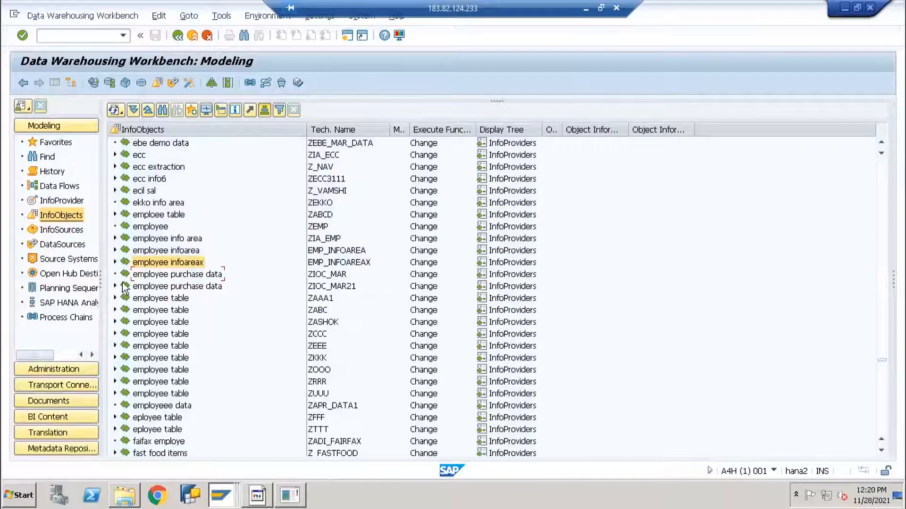
Step: Search the InfoObjects tree for "november" and expand Nov Info Area and its Characterstic Catalog
click(163, 111)
text(november)
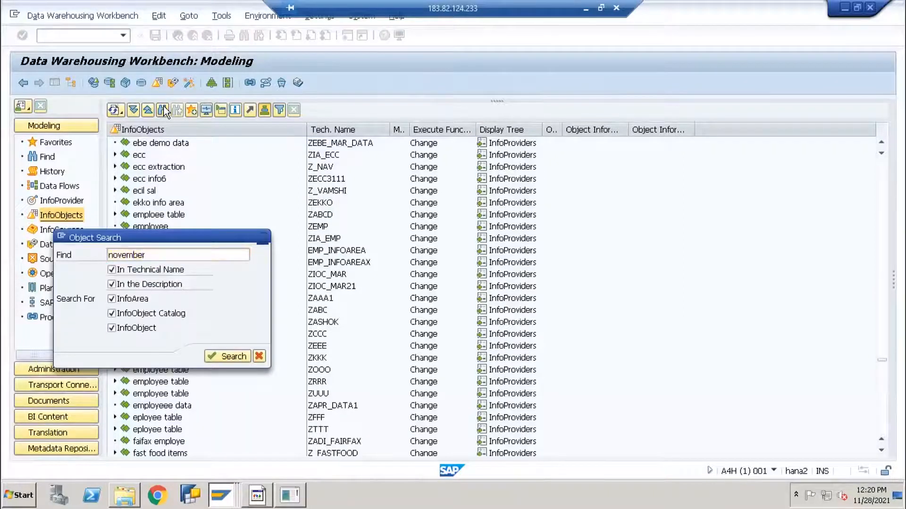
key(Return)
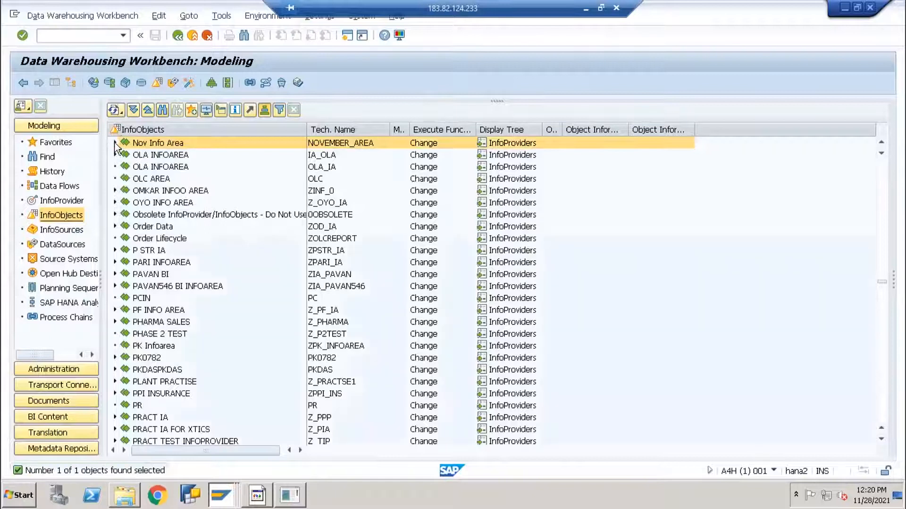
click(115, 143)
click(126, 156)
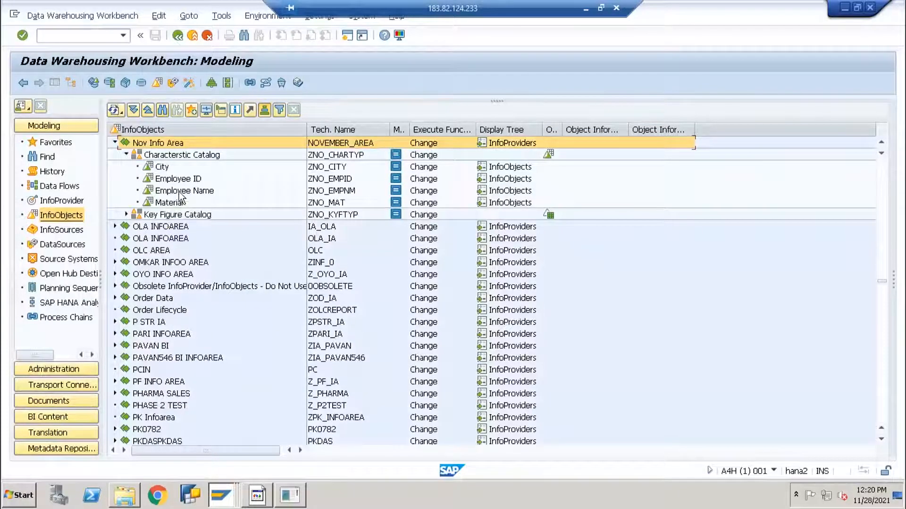
Step: Display the attributes of the Employee ID characteristic ZNO_EMPID and collapse the Characterstic Catalog
double_click(178, 179)
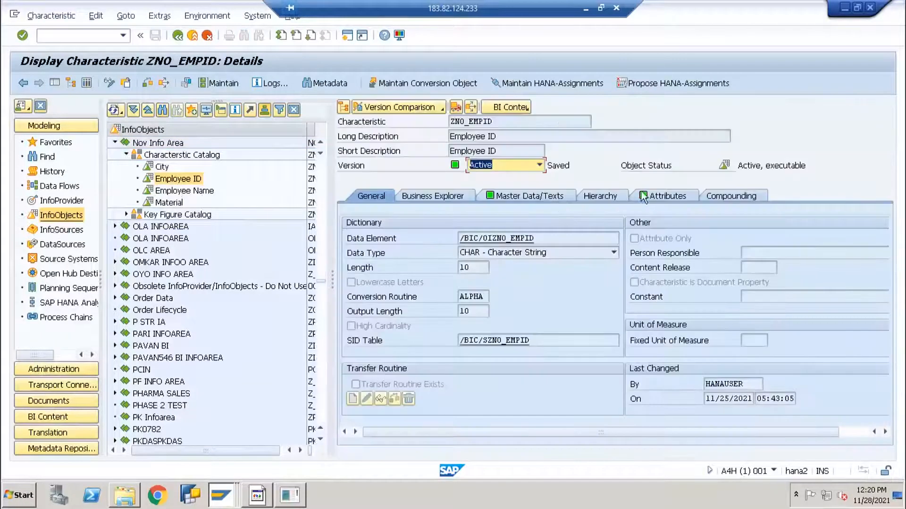
click(663, 196)
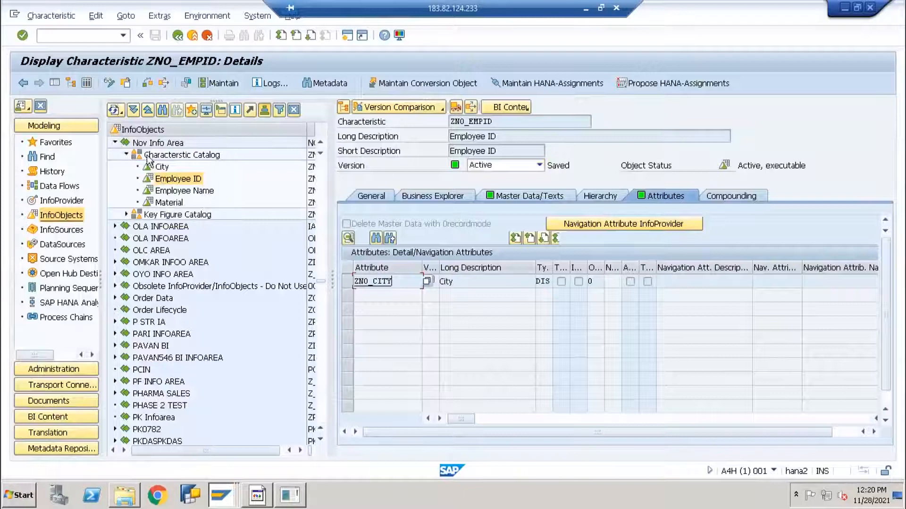
click(126, 155)
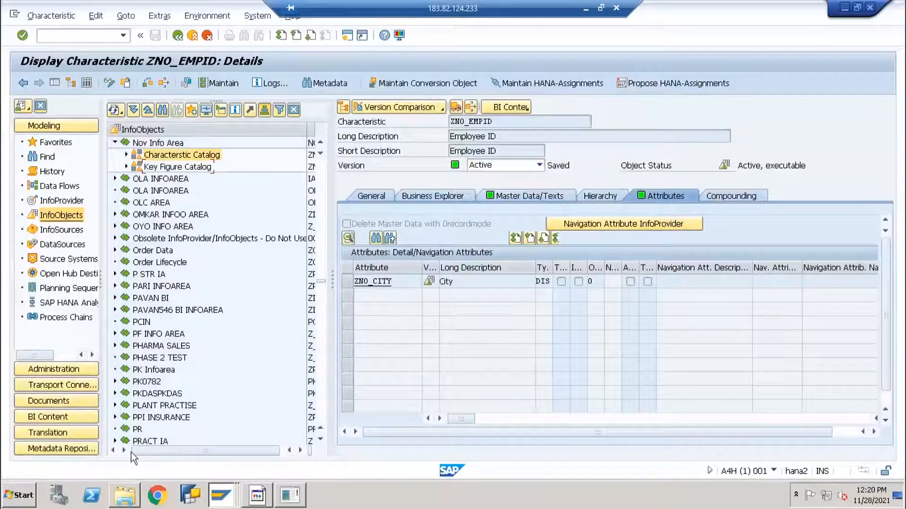
Step: Check the Employee Info CSV file and Excel worksheet in the Daily Class Notes folder
click(124, 501)
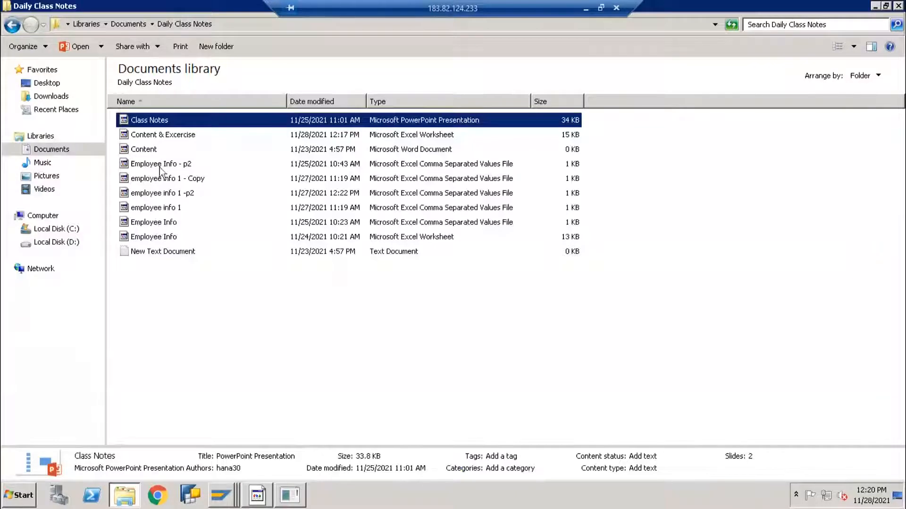
click(155, 224)
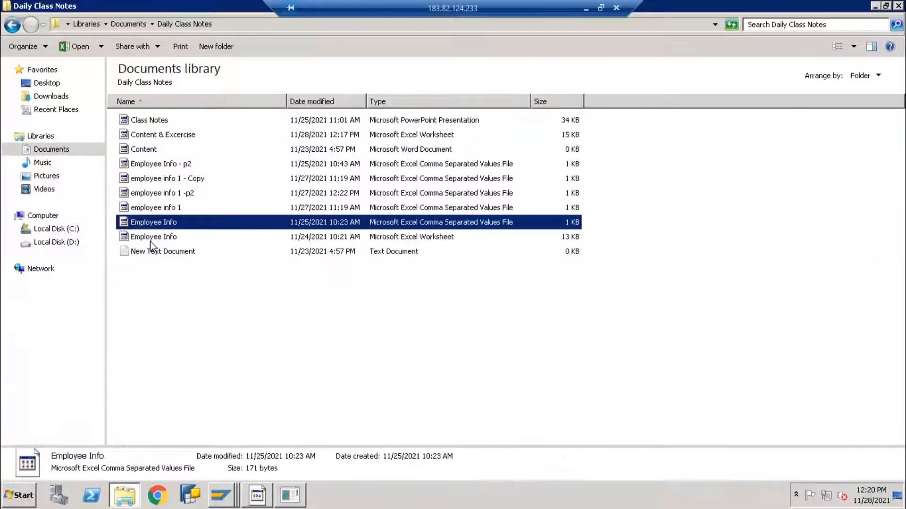
click(149, 240)
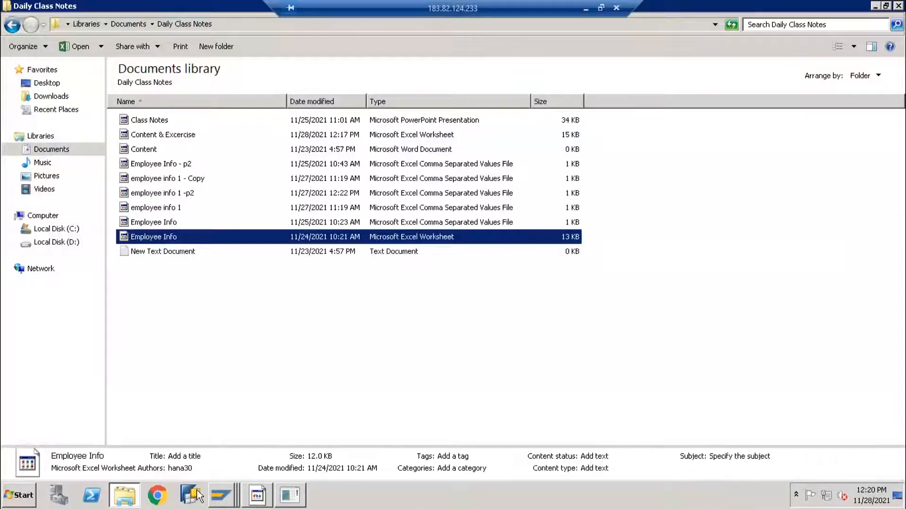
Step: Switch to the SAP session with the /BIC/TZN1_CUN data browser and return to the Data Warehousing Workbench's InfoProvider tree
click(231, 496)
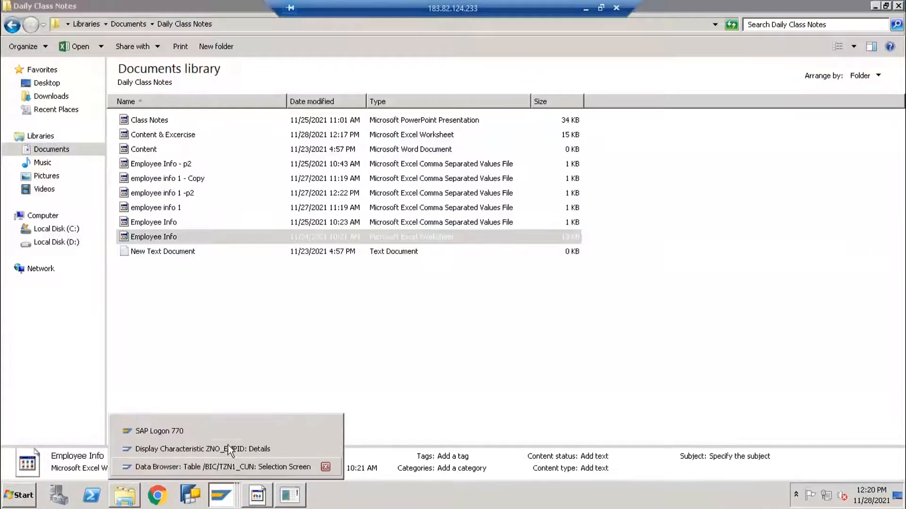
click(223, 466)
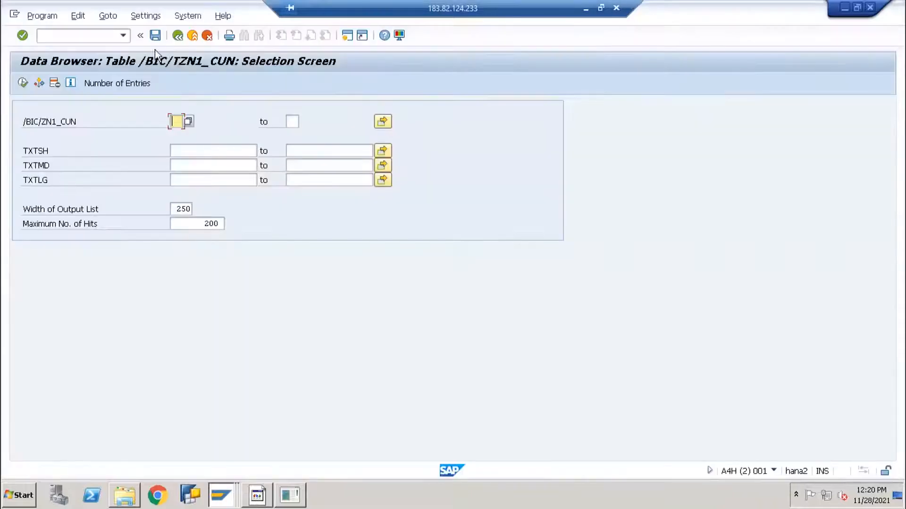
click(193, 36)
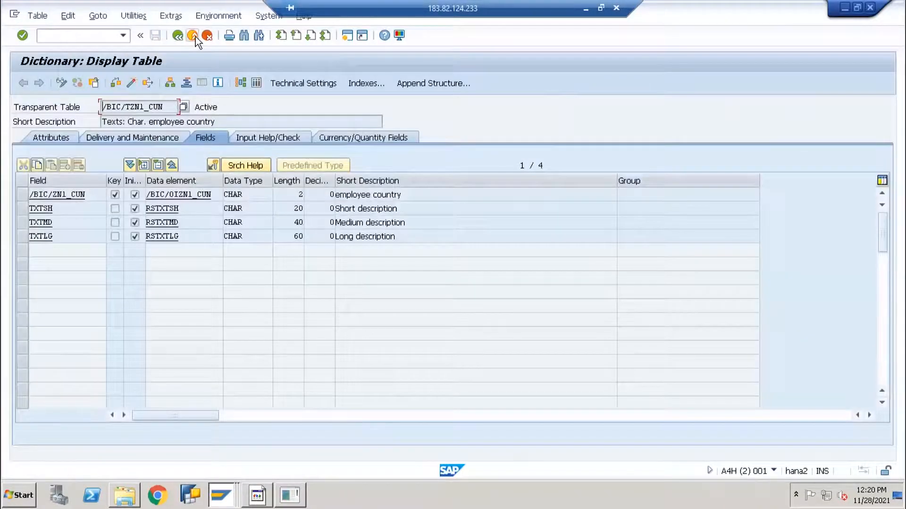
click(193, 35)
click(193, 36)
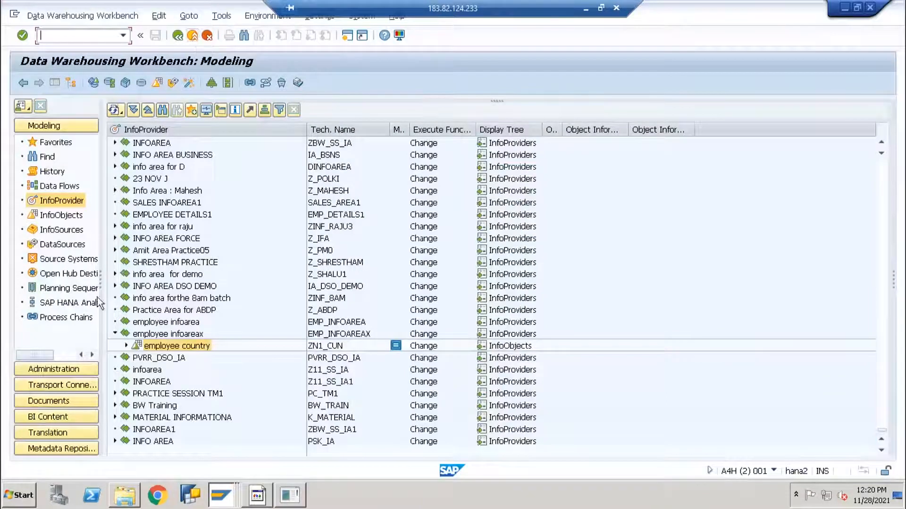
Step: List the DataSources belonging to the file source system AFF_EMP (EMPLOYEE SOURCE)
click(63, 248)
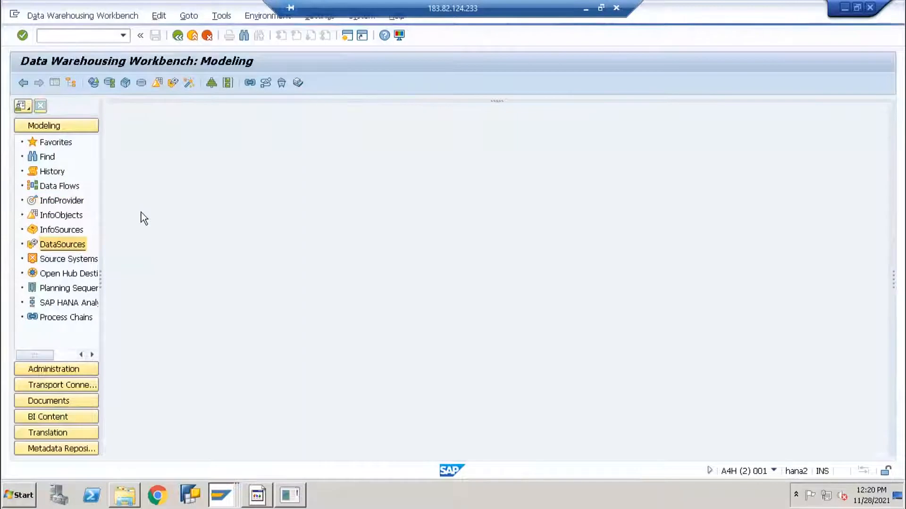
click(120, 114)
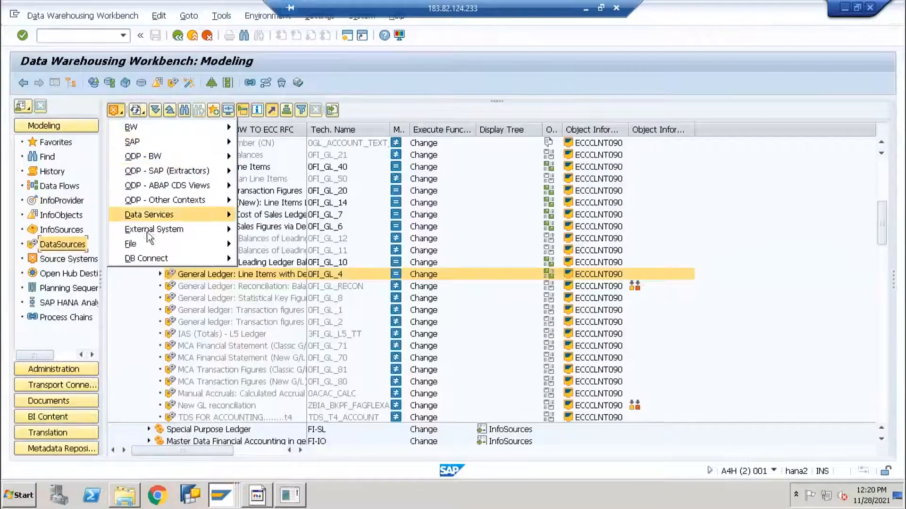
mouse_move(191, 250)
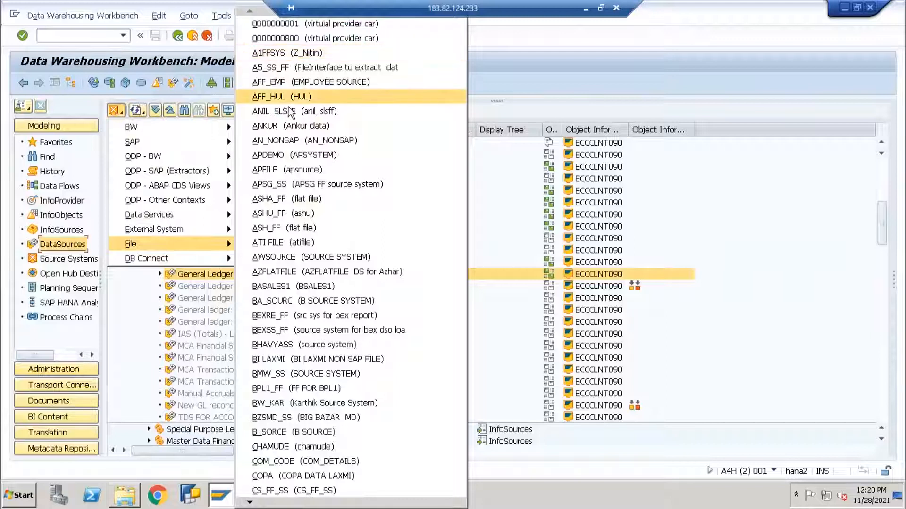
click(294, 78)
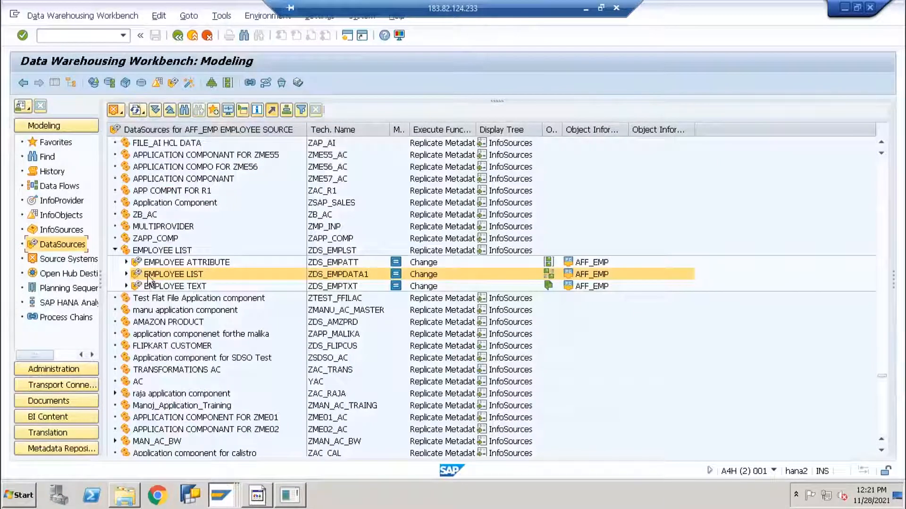
Step: Display the field list of the EMPLOYEE ATTRIBUTE DataSource ZDS_EMPATT
click(158, 265)
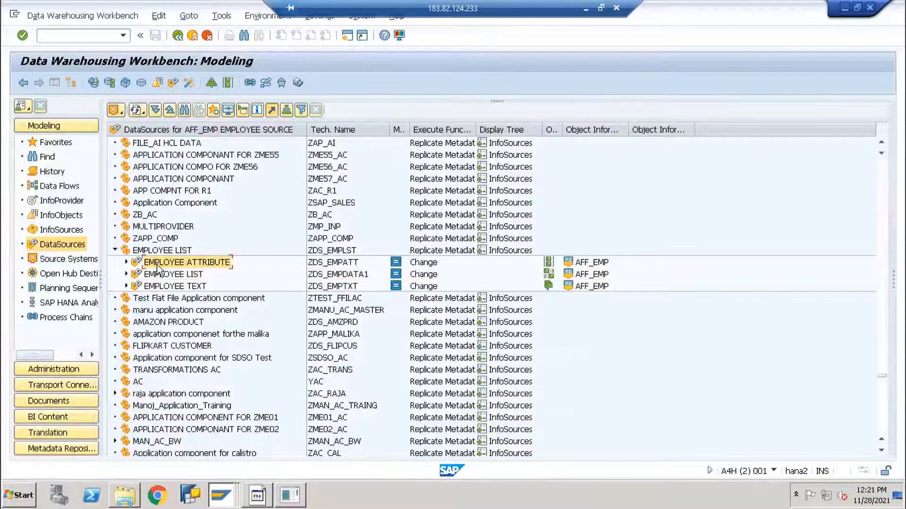
double_click(159, 265)
click(534, 168)
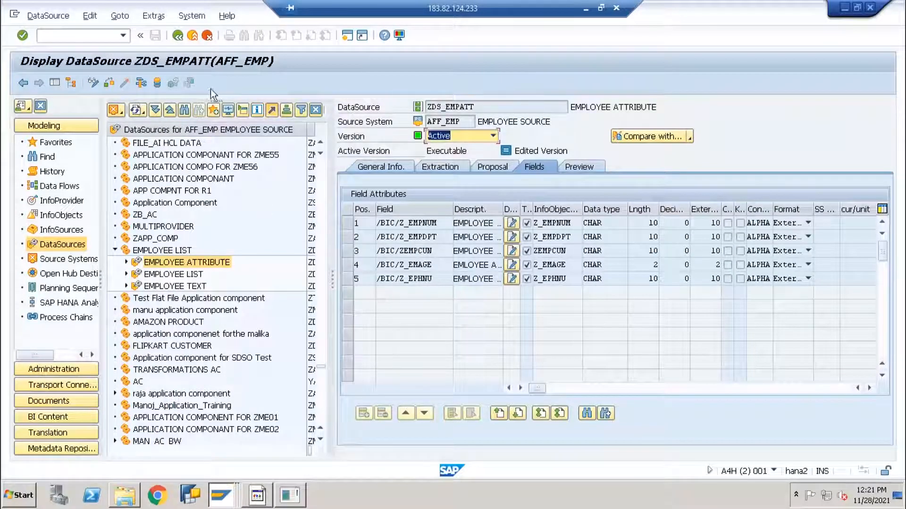
click(120, 115)
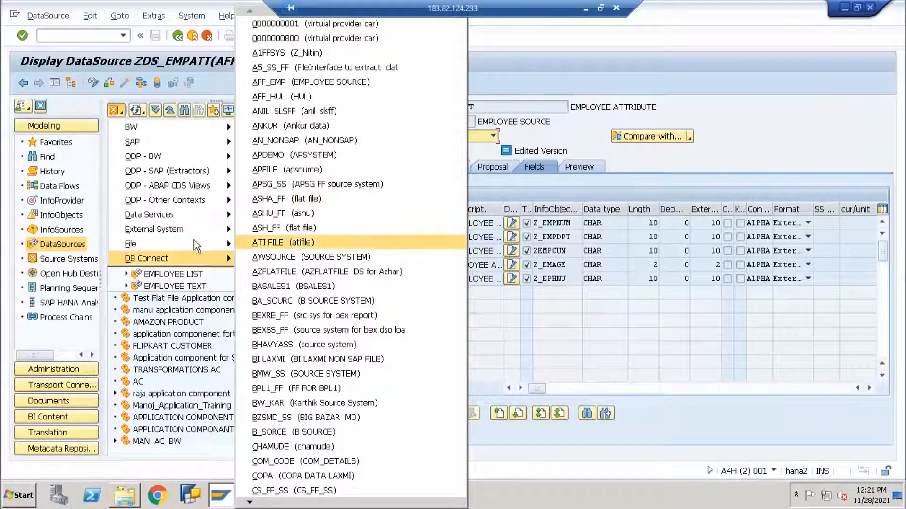
click(83, 38)
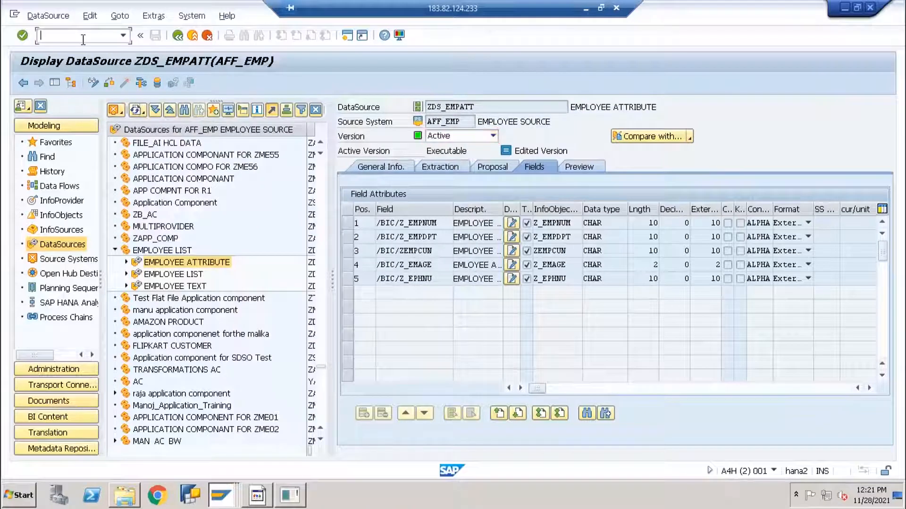
text(/nrsd1)
key(Return)
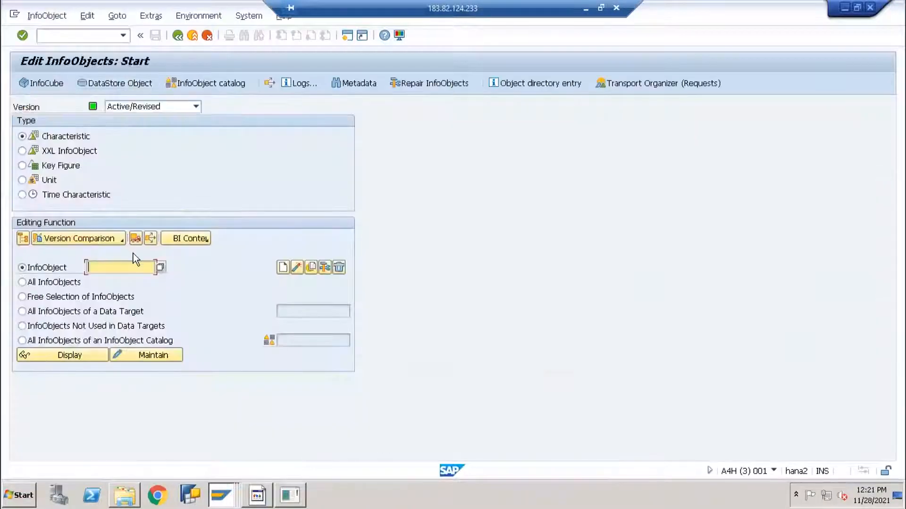
Step: Open the DataSource Repository with transaction RSDS and look through the possible source system values
click(86, 37)
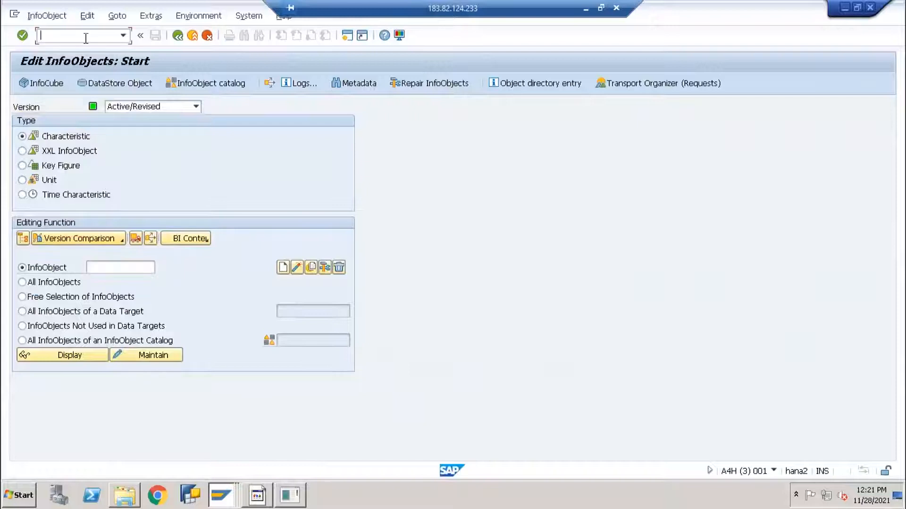
text(/nrsds)
key(Return)
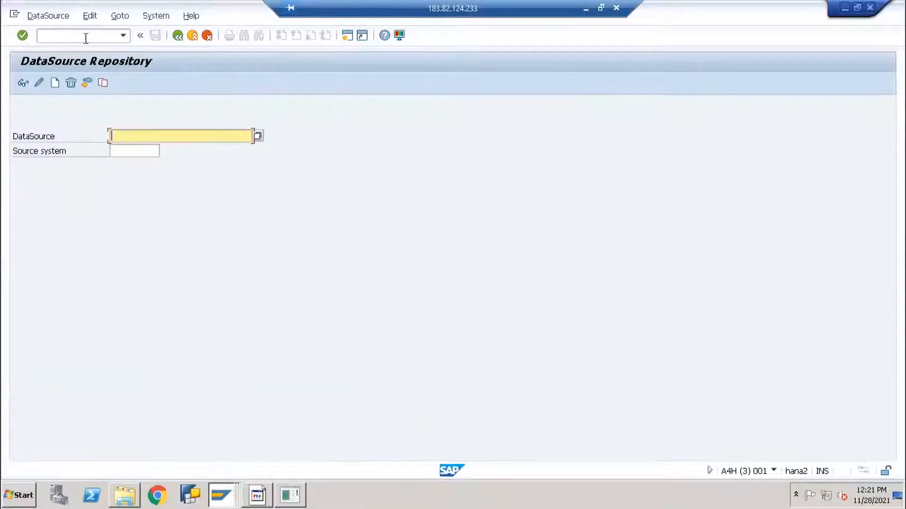
click(142, 152)
click(164, 152)
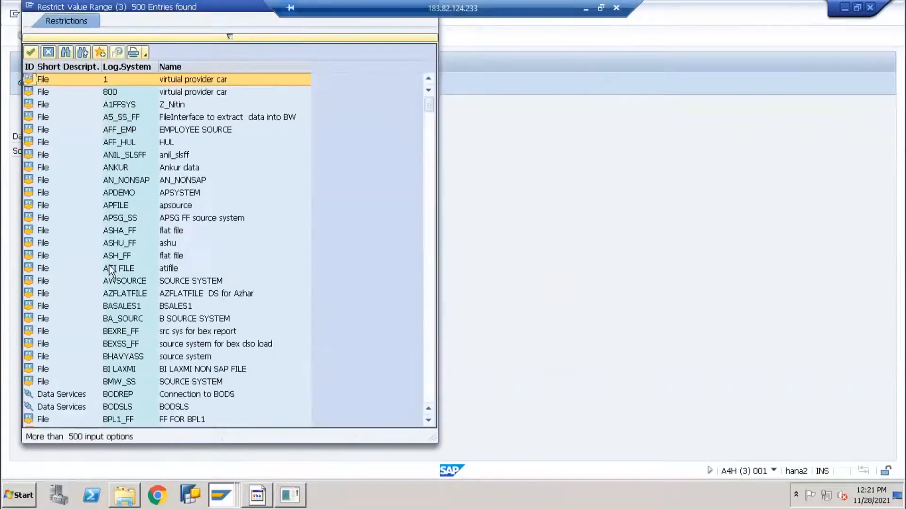
key(Escape)
Step: Search the possible DataSource values with the pattern zds*emp*
click(158, 137)
key(F4)
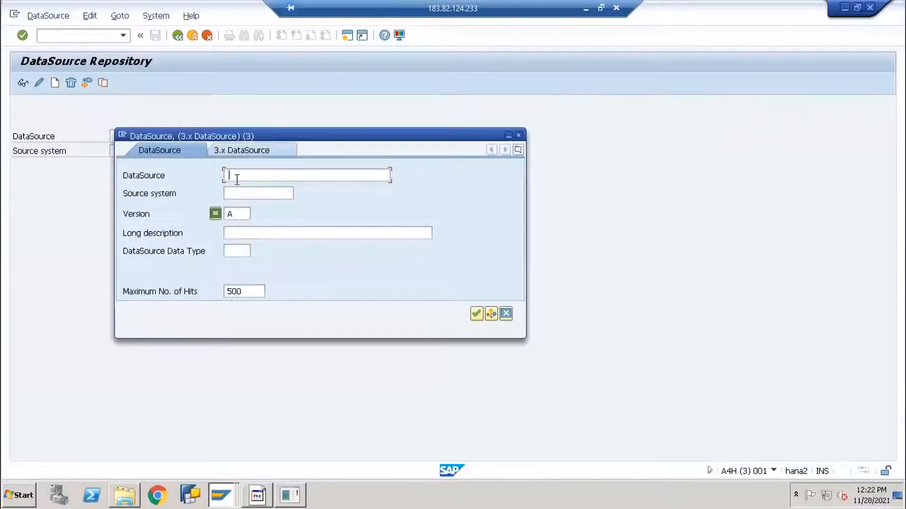
text(zds*emp*f)
key(Return)
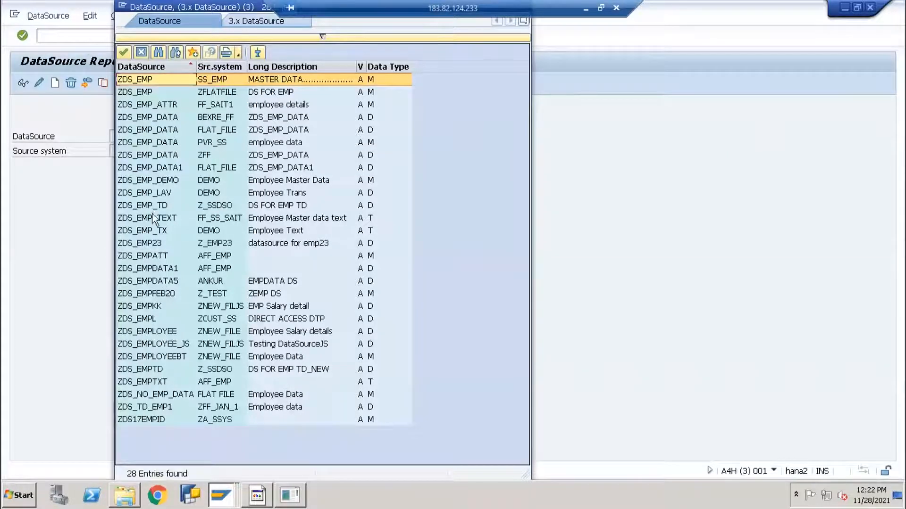
Step: Inspect the fields of DataSource ZDS_EMP_DATA from source system FLAT_FILE and return to the repository's initial screen
click(151, 131)
double_click(151, 135)
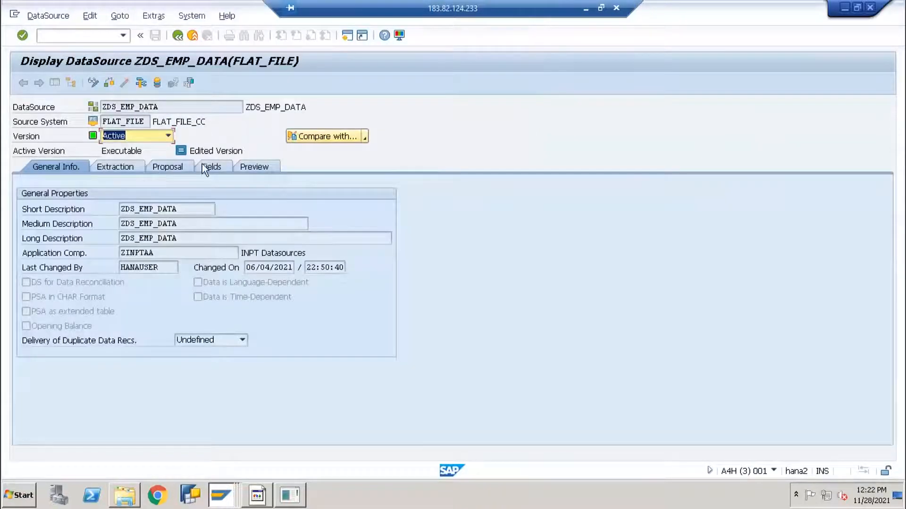
click(203, 166)
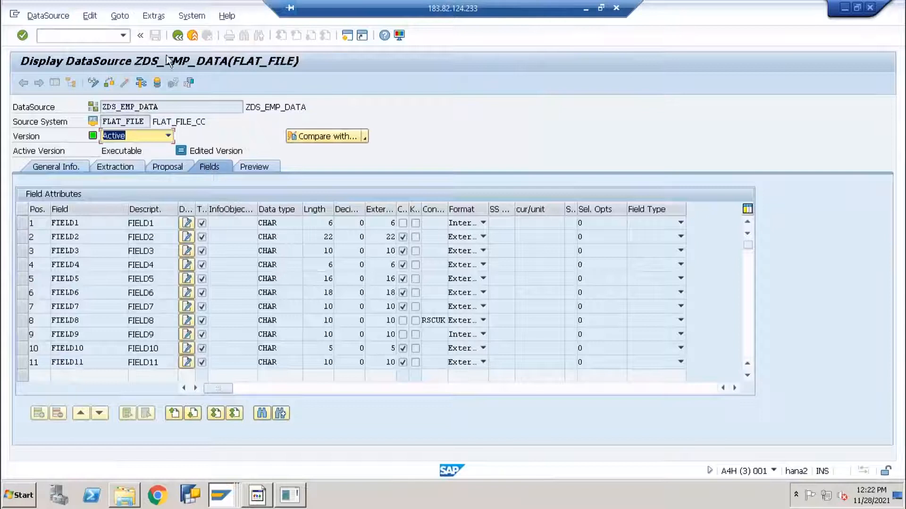
click(178, 35)
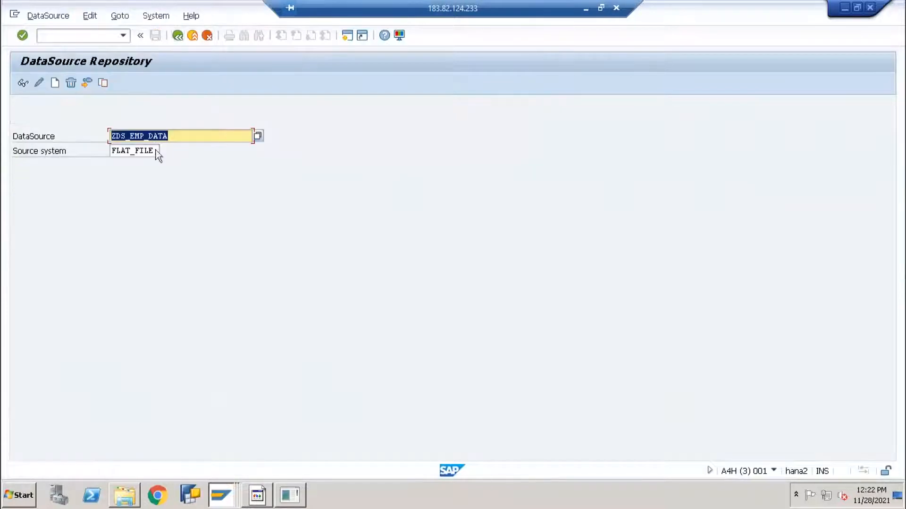
Step: Search source system FLAT_FILE for DataSources matching zds*emp* and choose ZDS_EMP_DATA
key(F4)
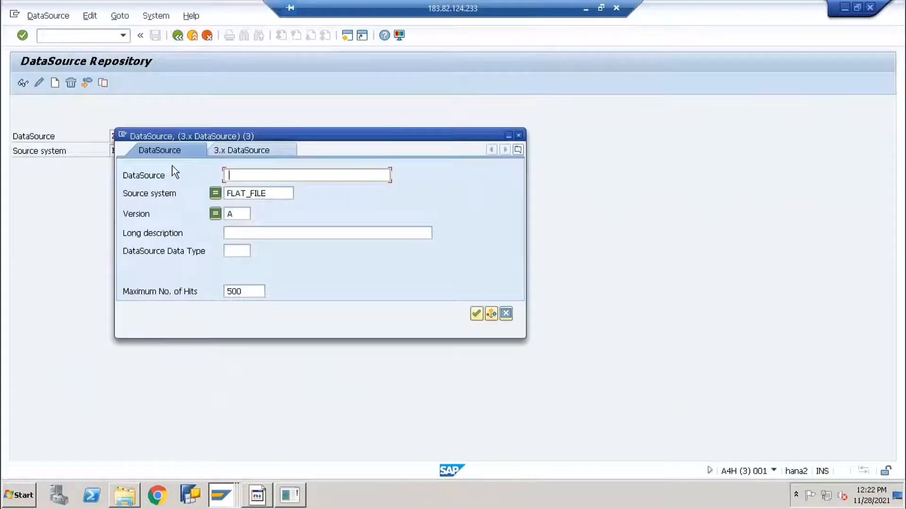
text(zds*emp*)
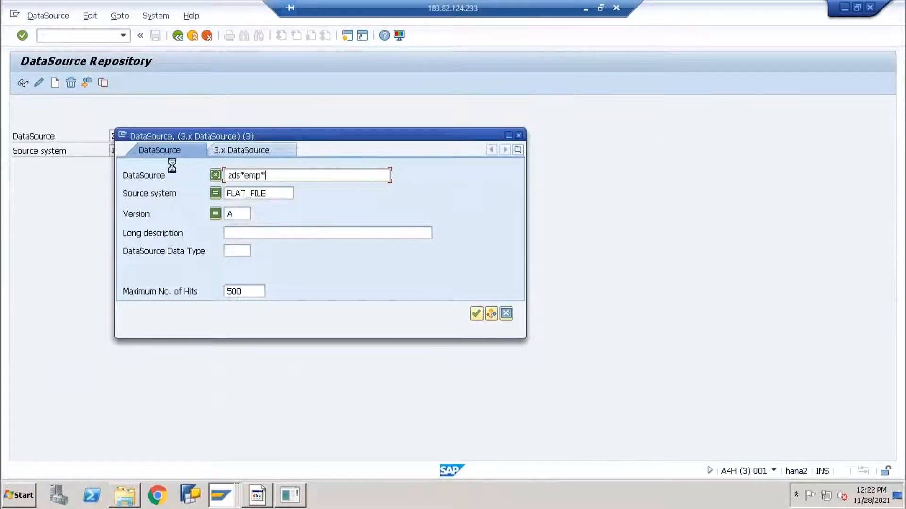
key(Return)
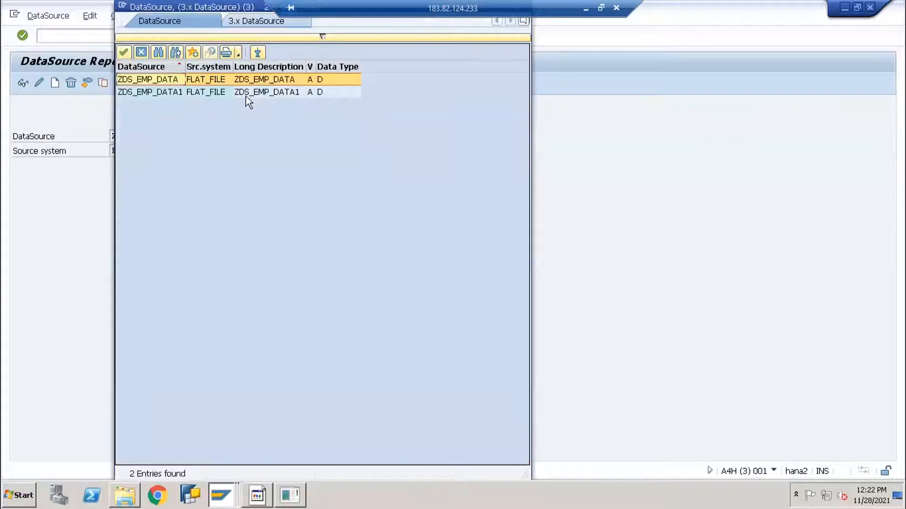
double_click(160, 85)
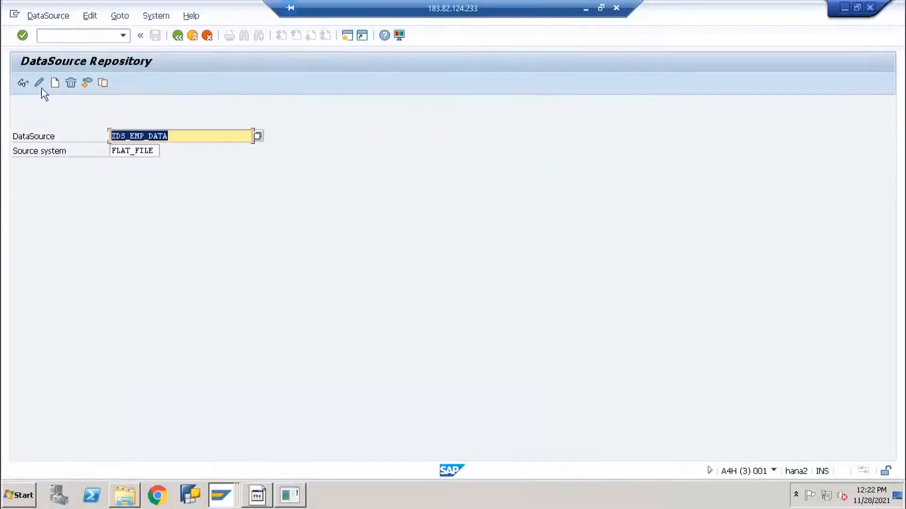
Step: Recheck the field list of the chosen ZDS_EMP_DATA DataSource and exit the DataSource Repository to SAP Easy Access
click(20, 84)
click(215, 167)
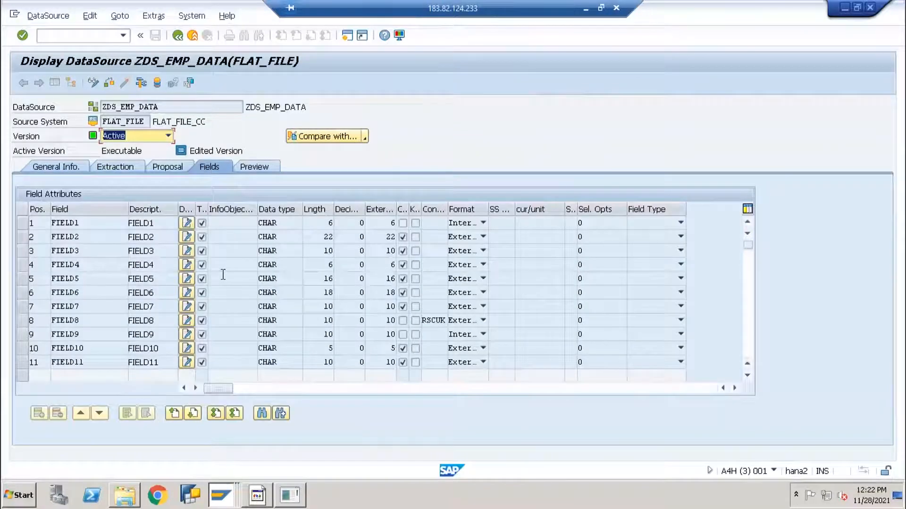
click(178, 35)
key(F3)
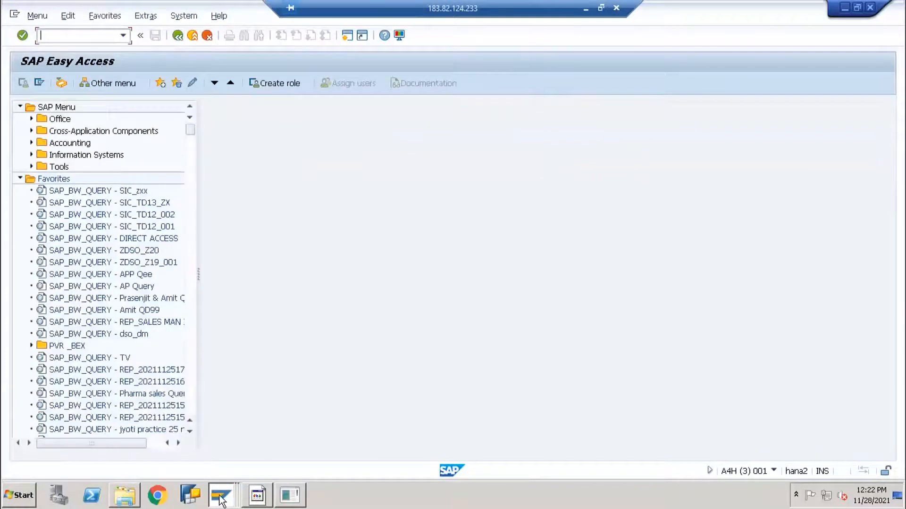
Step: Check the ZNO_EMPID characteristic session and the Excel requirements sheet, and switch to the session displaying DataSource ZDS_EMPATT
click(221, 501)
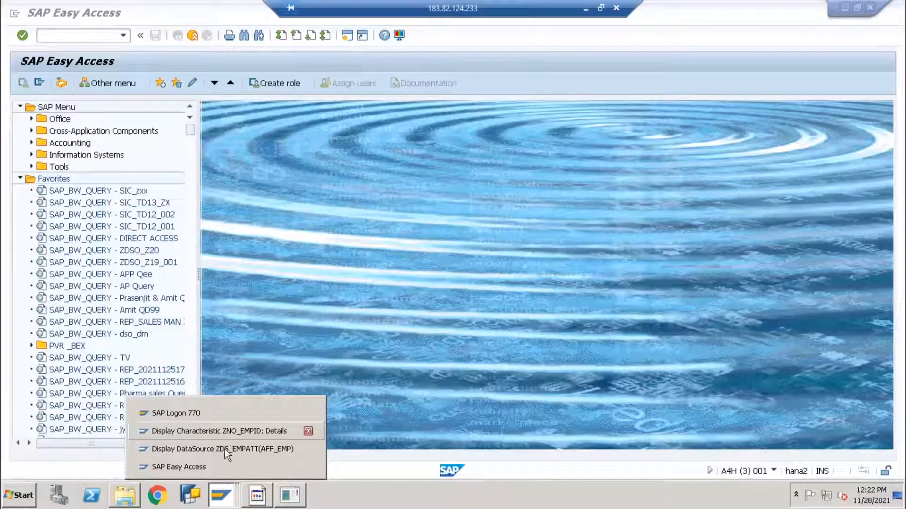
click(226, 432)
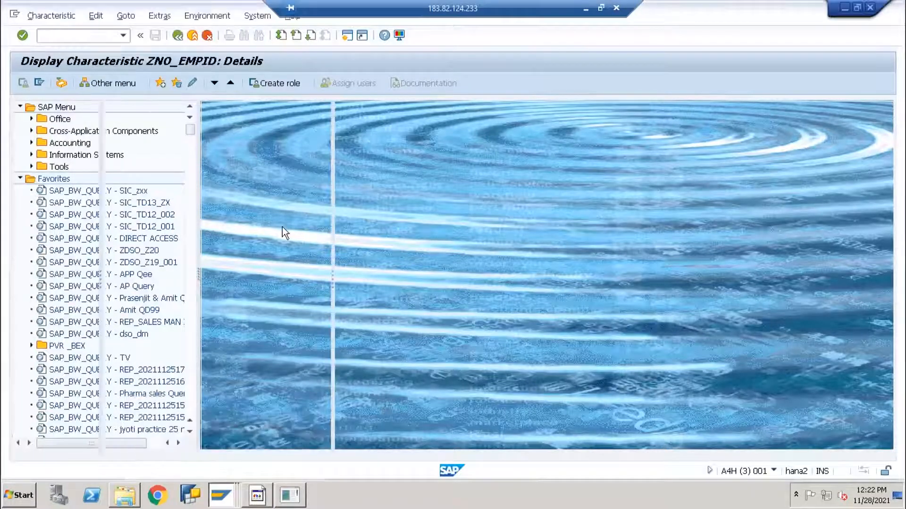
click(257, 496)
mouse_move(222, 496)
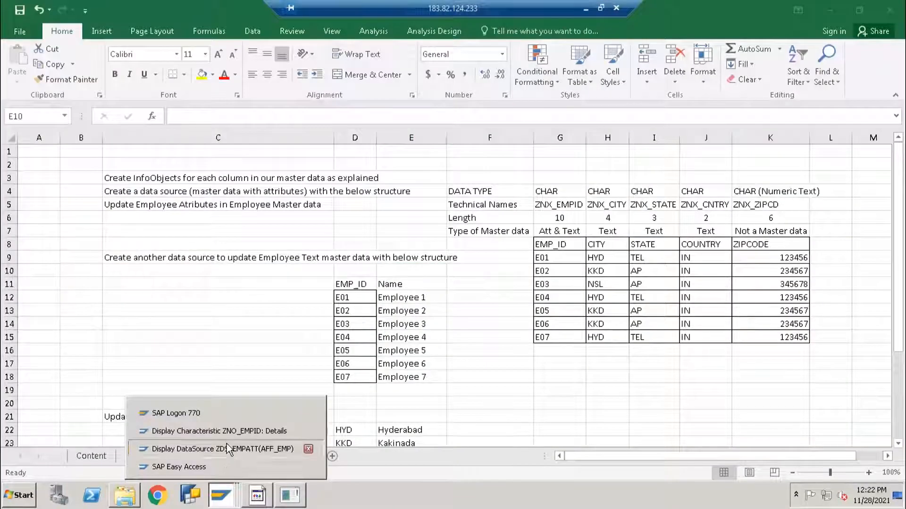
click(228, 449)
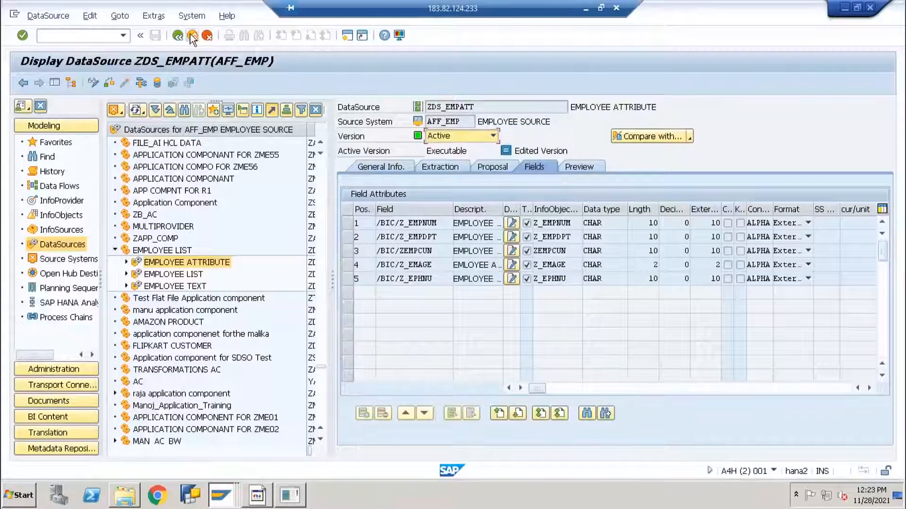
Step: List the DataSources of the FLAT FILE (FLATFILECONN) source system and select the ZNO_APPCOMP application component
click(191, 35)
click(118, 111)
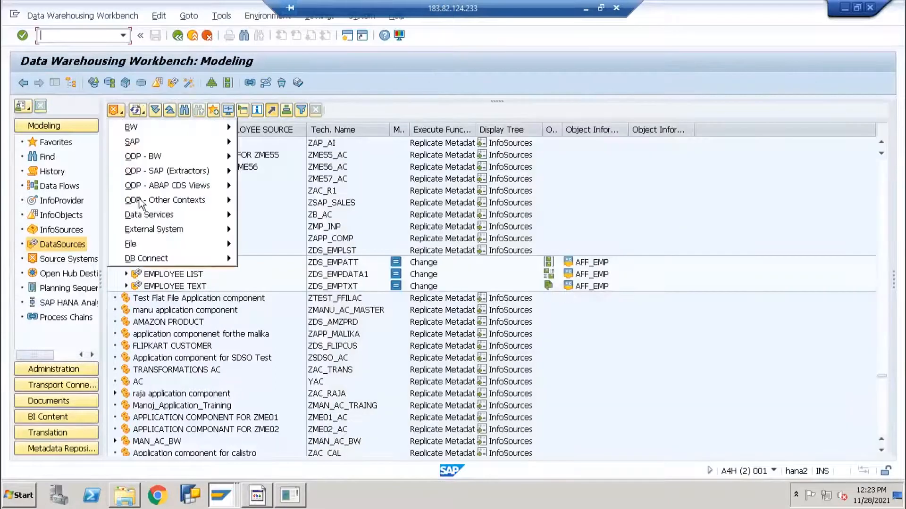
mouse_move(154, 243)
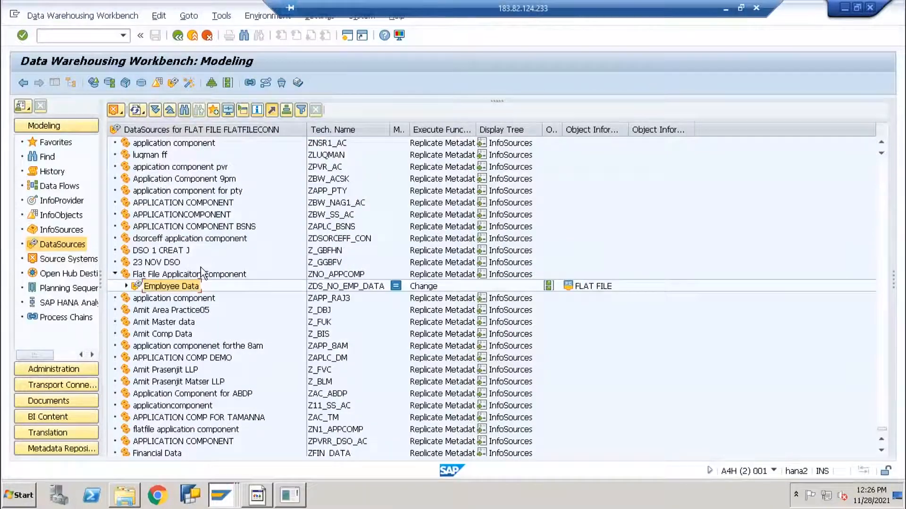
click(208, 237)
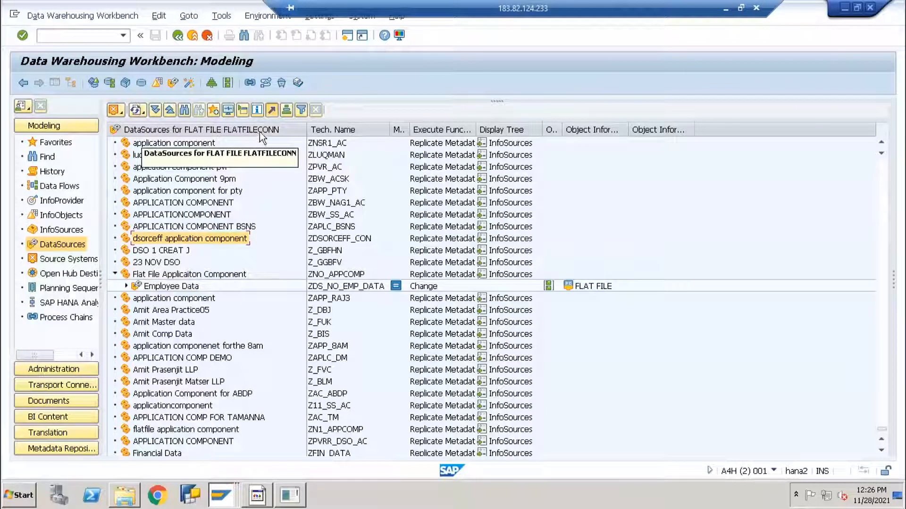
click(166, 275)
click(325, 276)
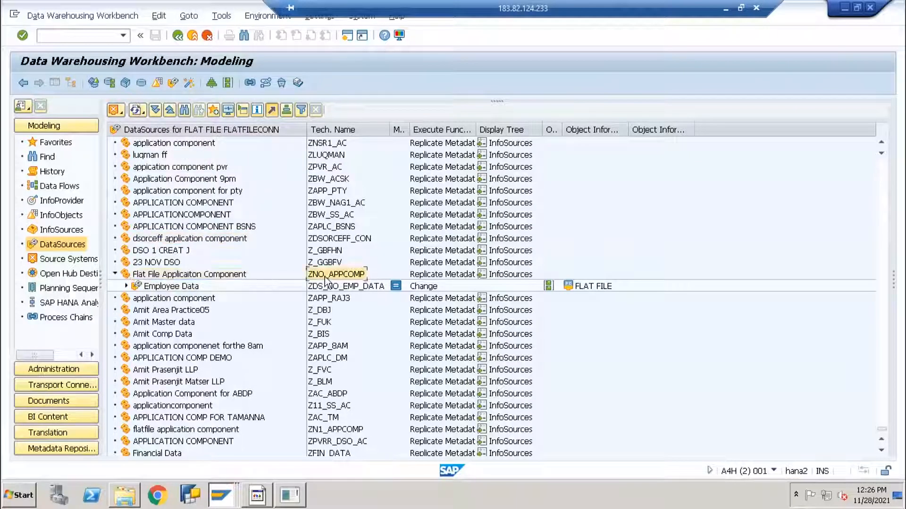
Step: Display the field list of the Employee Data DataSource ZDS_NO_EMP_DATA
click(168, 288)
double_click(346, 289)
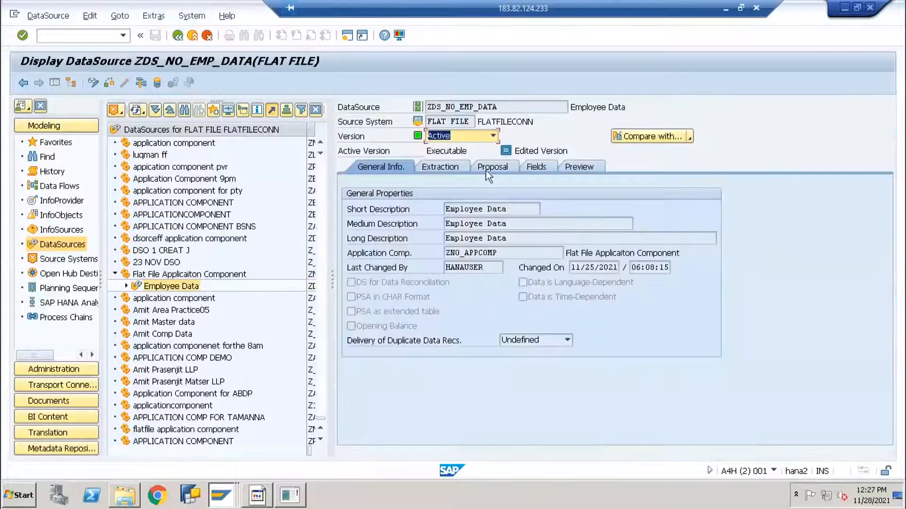
click(536, 167)
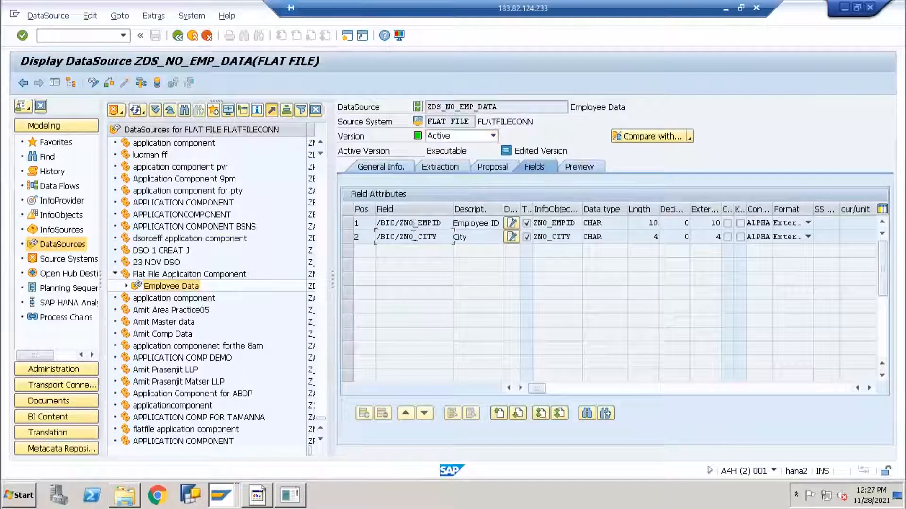
Step: Open the InfoPackage FULL: ZDS_NO_EMP_DATA under Employee Data and reselect its DataSource in the tree
click(127, 286)
double_click(168, 299)
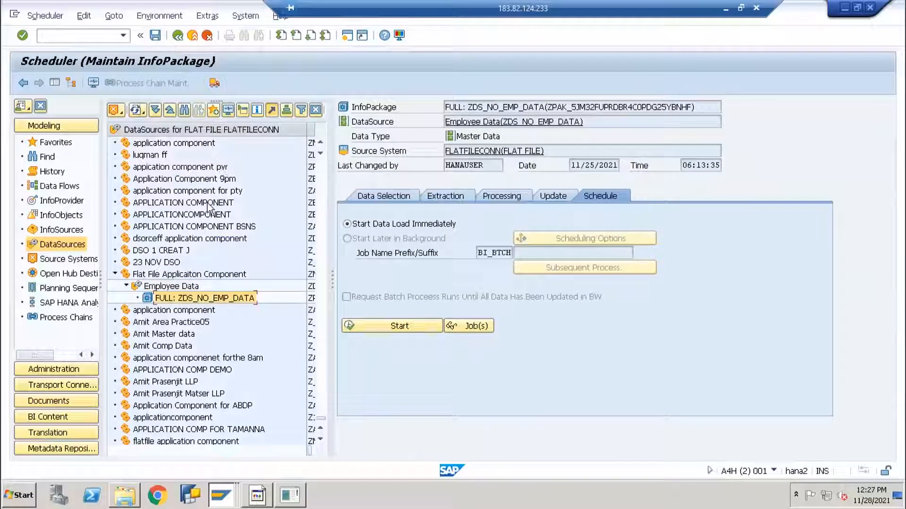
click(161, 287)
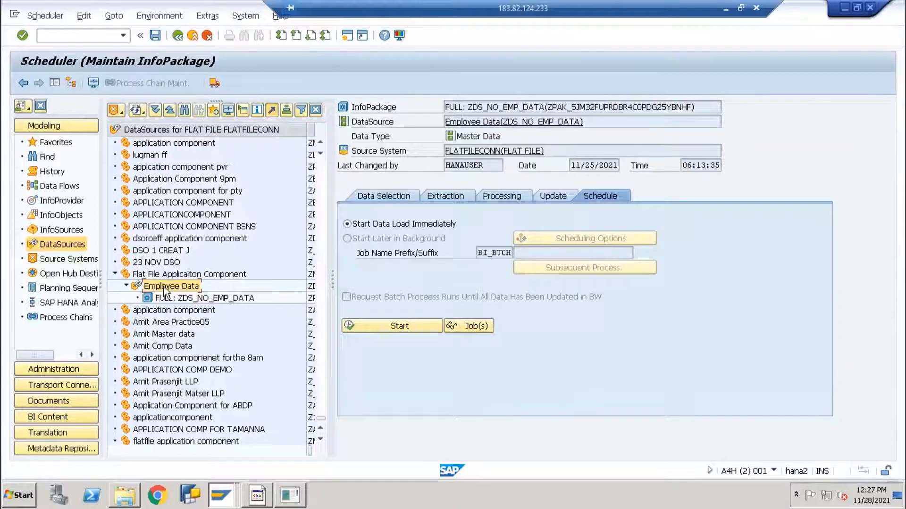
Step: Open the list of PSA requests for the Employee Data DataSource and examine the SIDs and loading times of its two requests
right_click(171, 288)
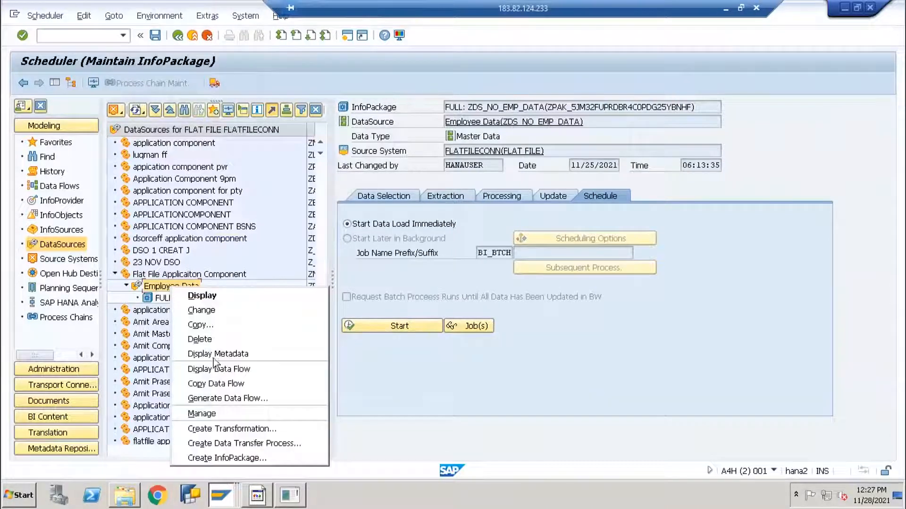
click(212, 412)
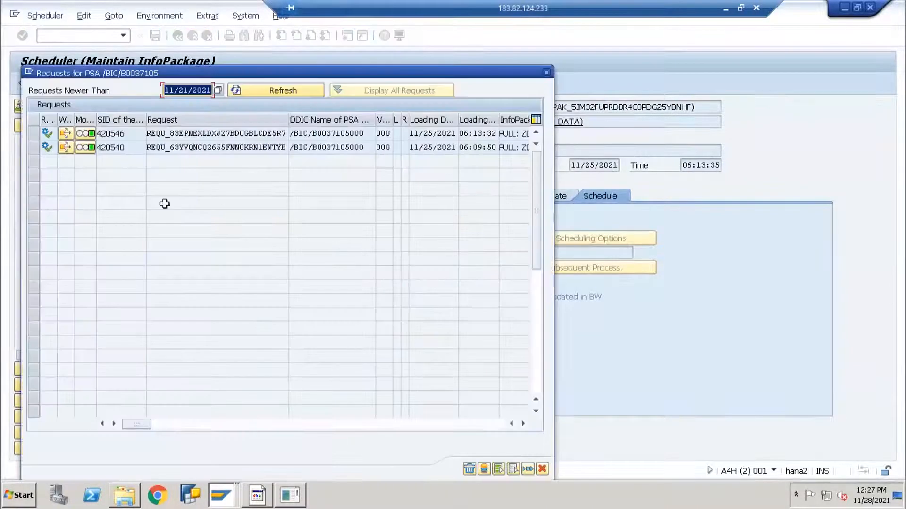
drag(140, 78, 306, 143)
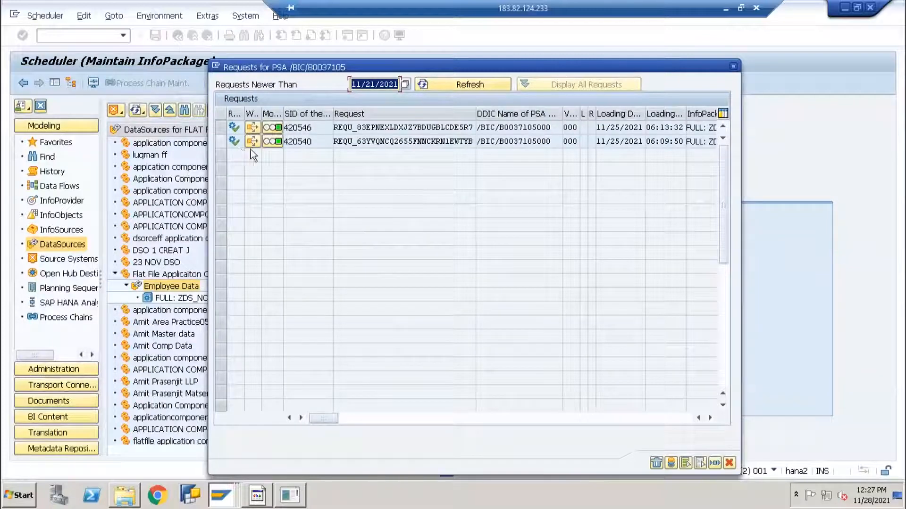
click(289, 138)
click(314, 131)
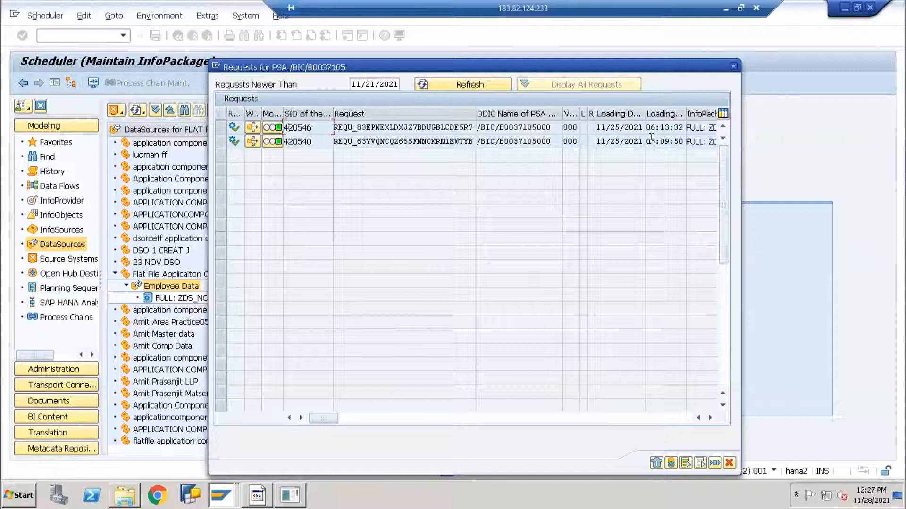
click(666, 128)
Step: Check the load monitor of the 06:09:50 and 06:13:32 PSA requests and return to the request list
click(274, 142)
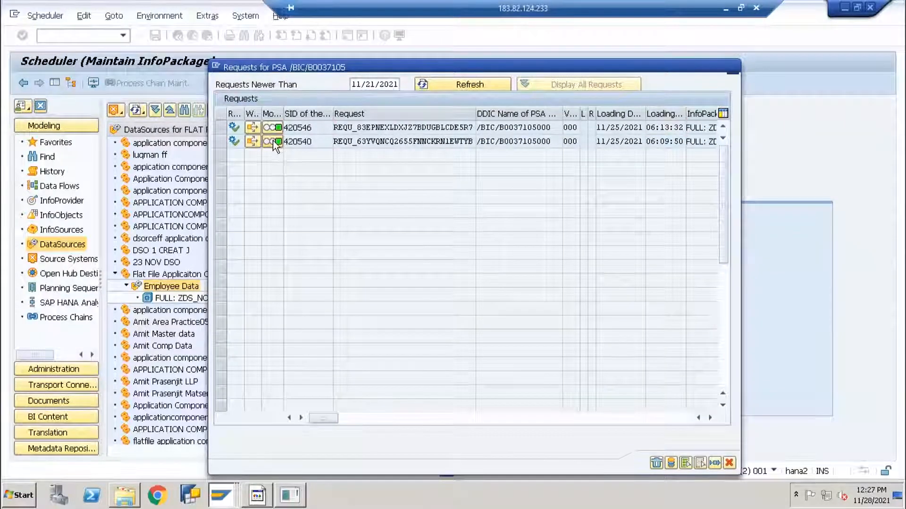
click(174, 155)
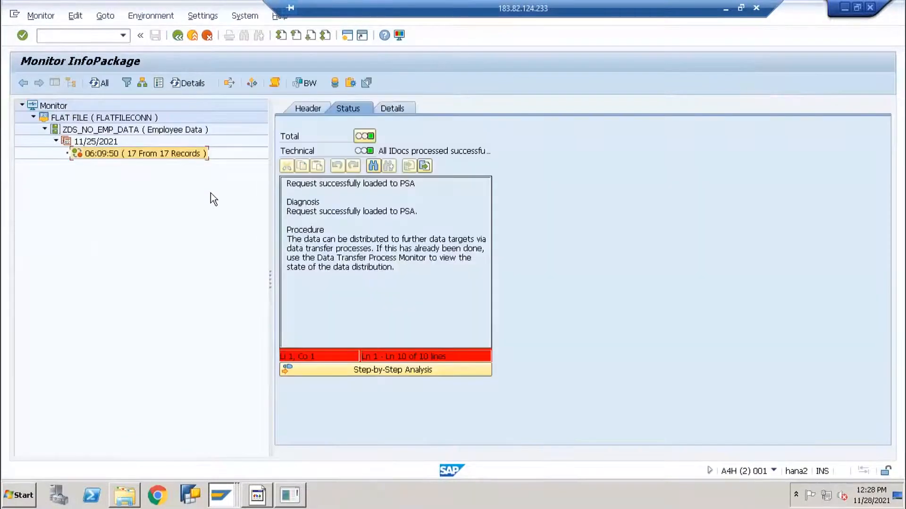
key(F3)
click(83, 136)
click(132, 154)
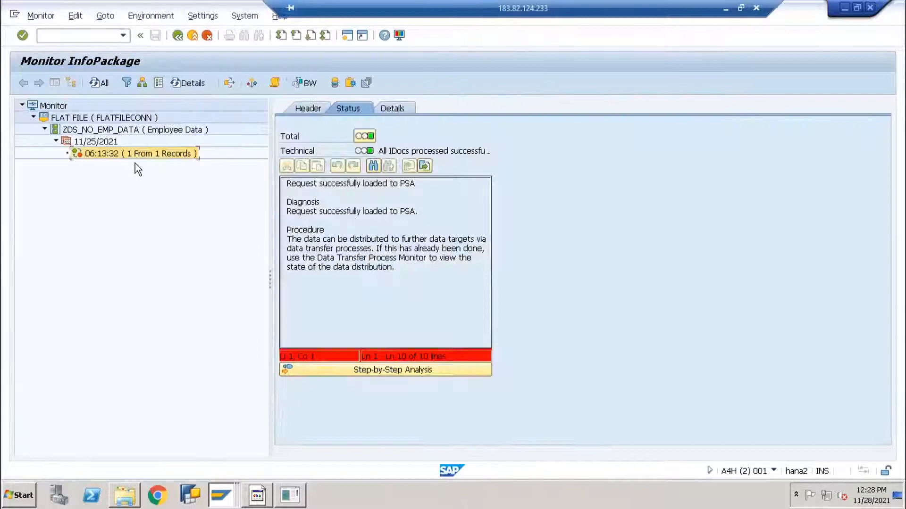
key(F3)
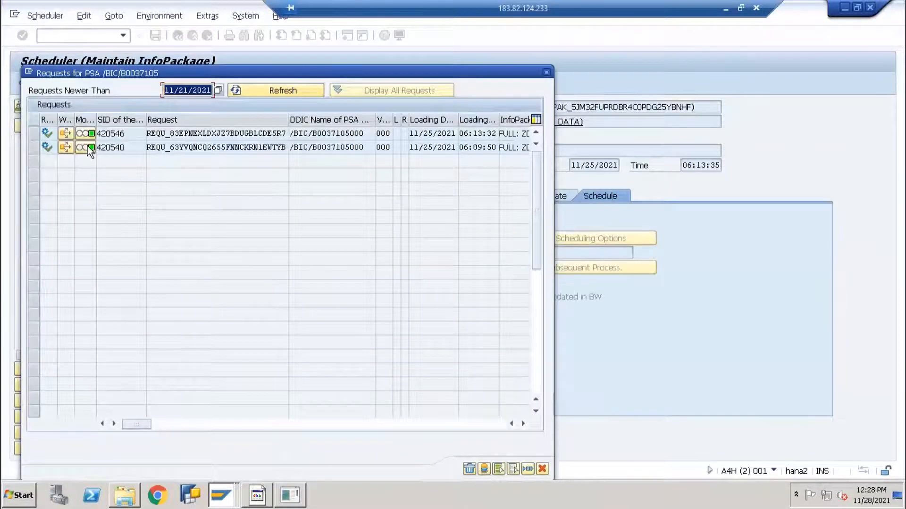
Step: Display the PSA data records of the 06:09:50 request from its monitor, and close the request list
click(86, 148)
click(134, 154)
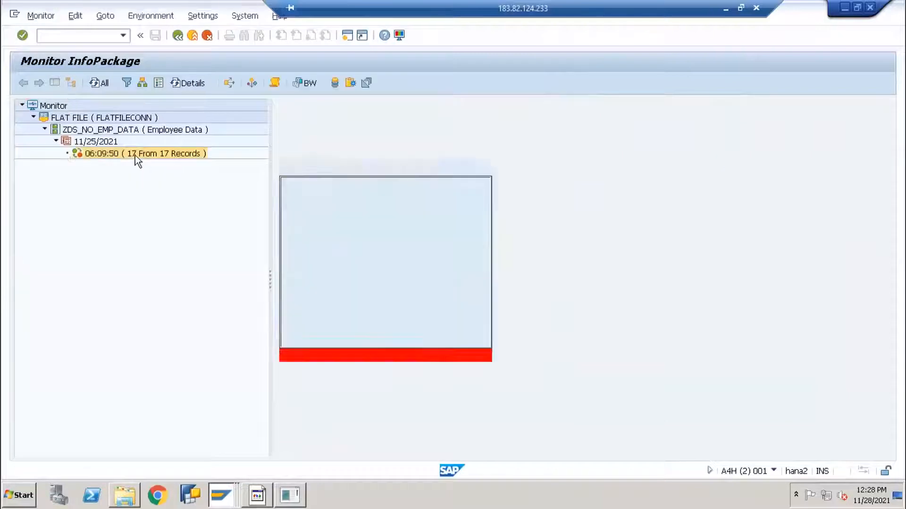
click(334, 83)
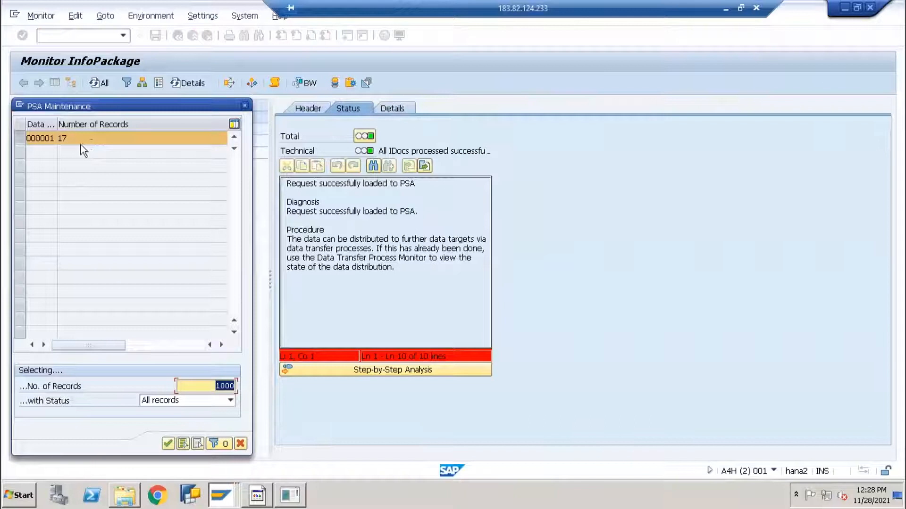
click(168, 443)
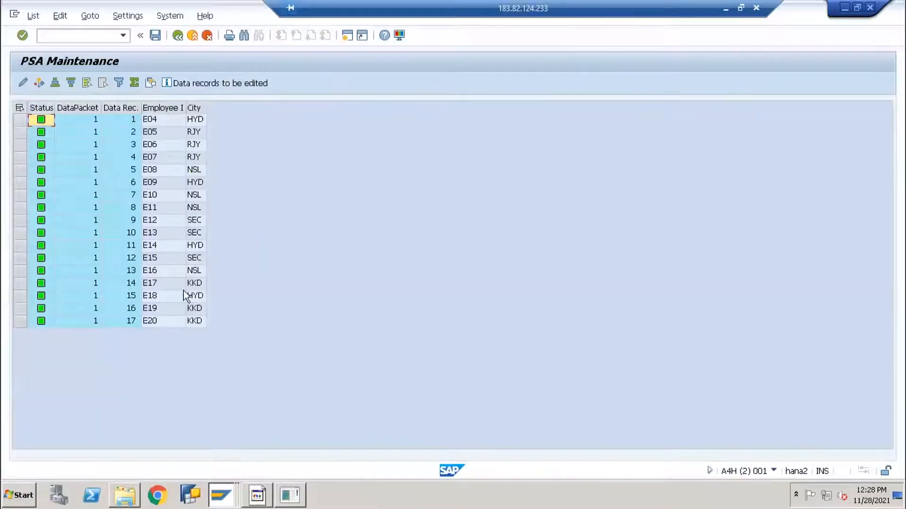
key(F3)
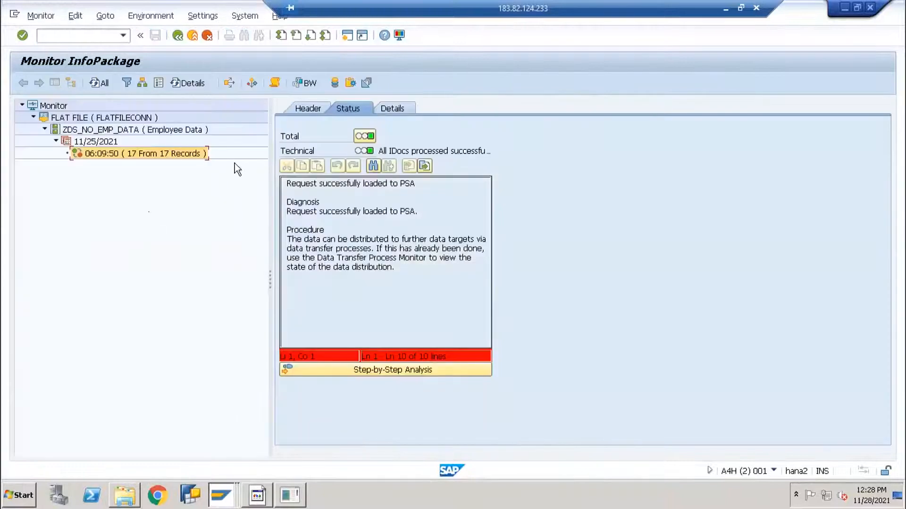
key(F3)
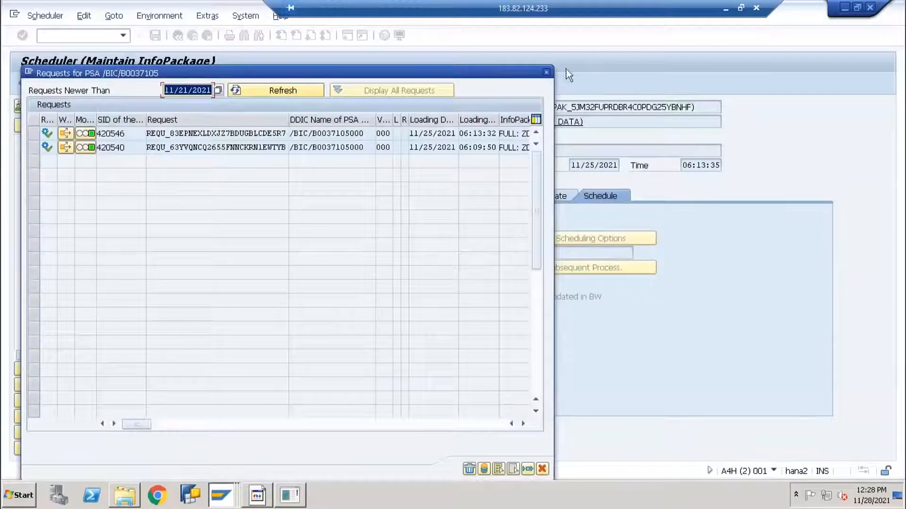
click(545, 72)
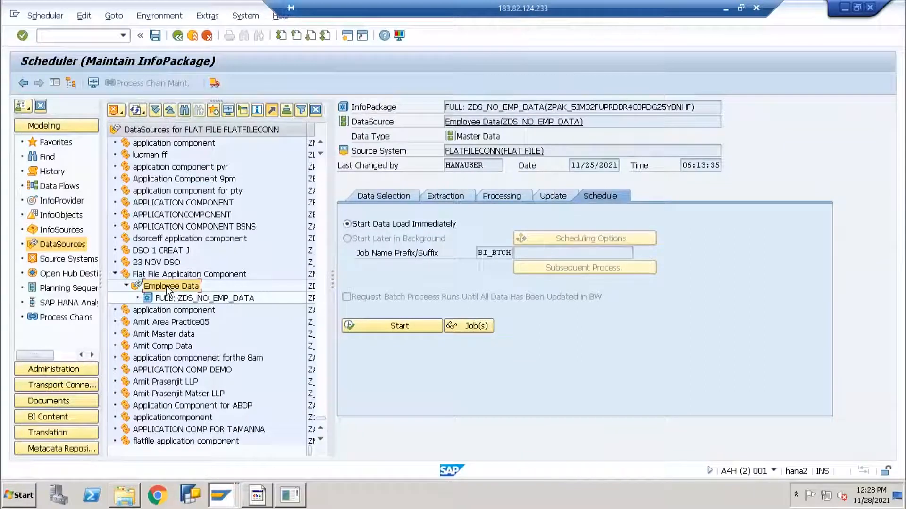
double_click(177, 287)
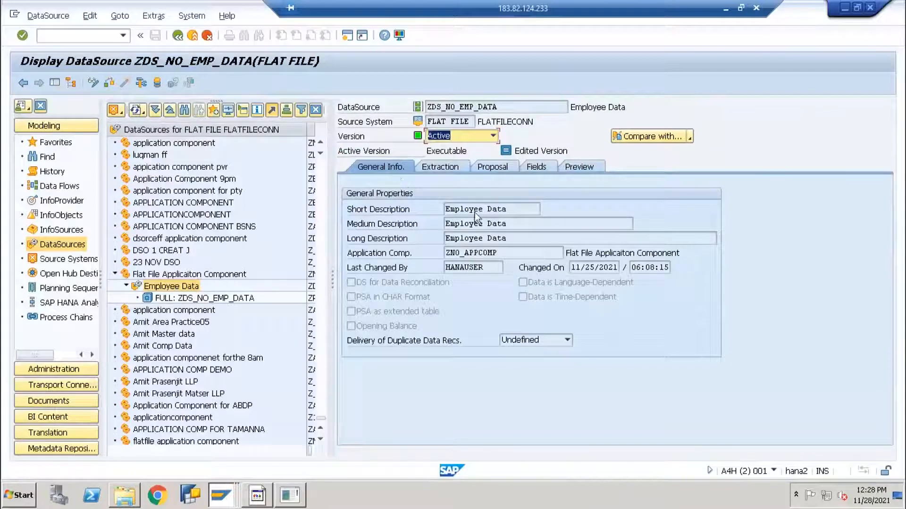
click(141, 84)
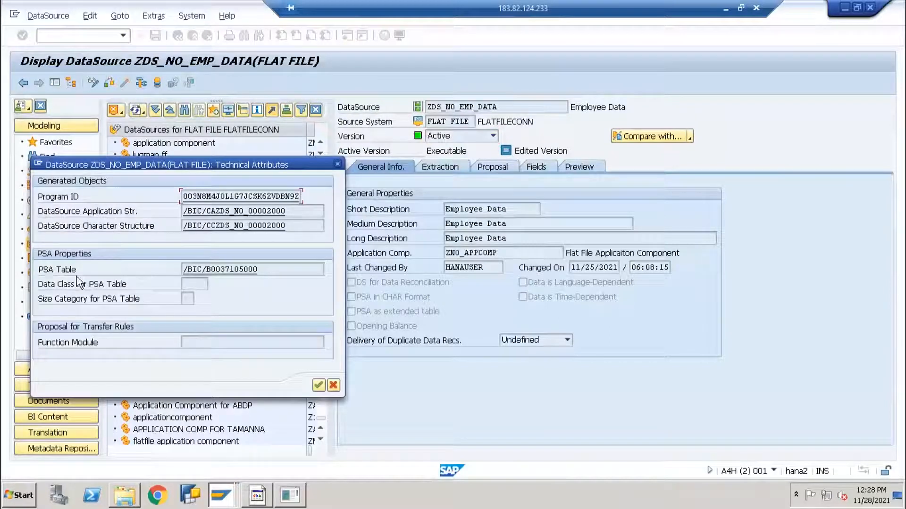
drag(73, 270, 130, 275)
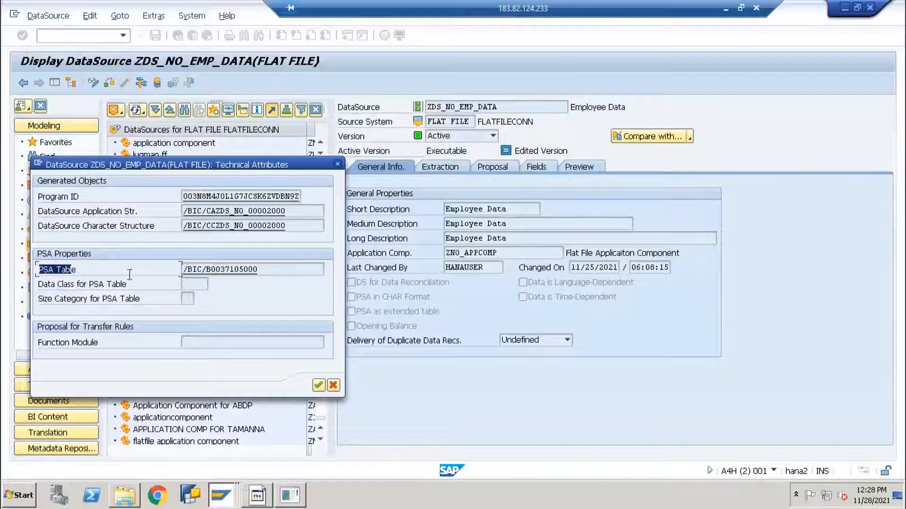
drag(275, 269, 164, 268)
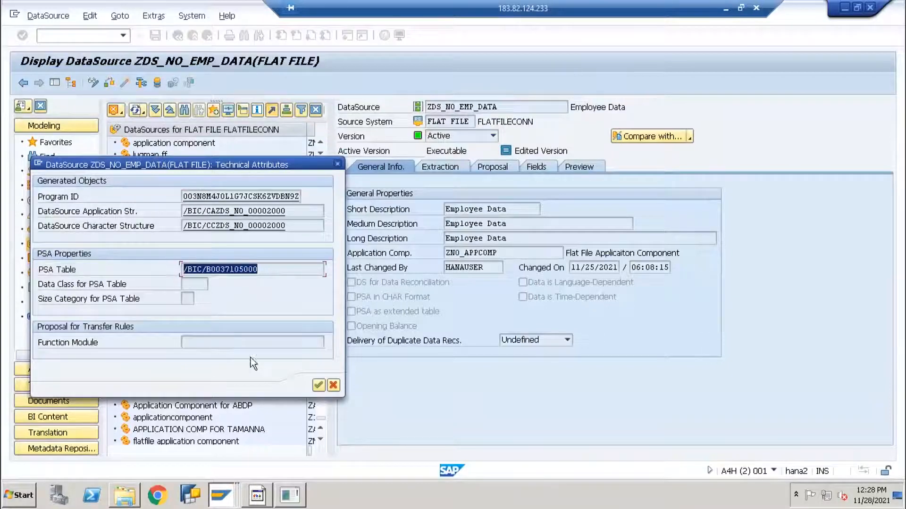
drag(175, 165, 401, 177)
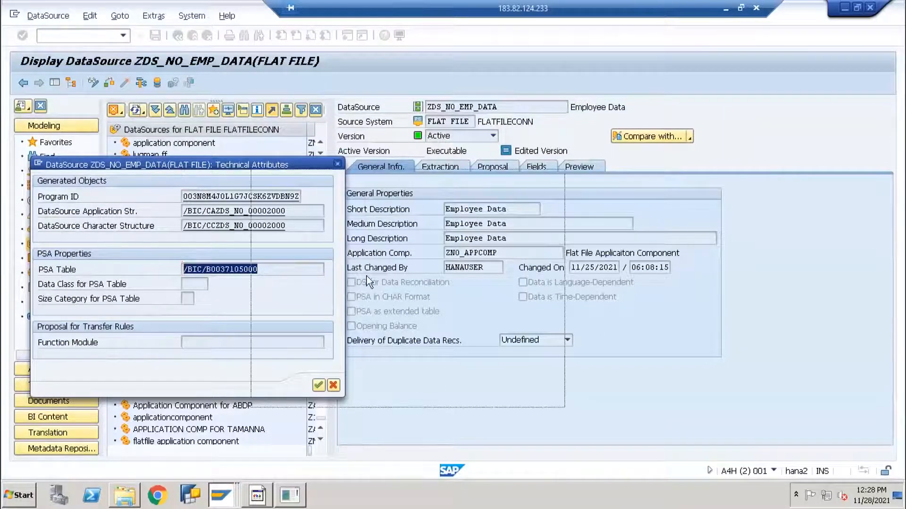
click(489, 284)
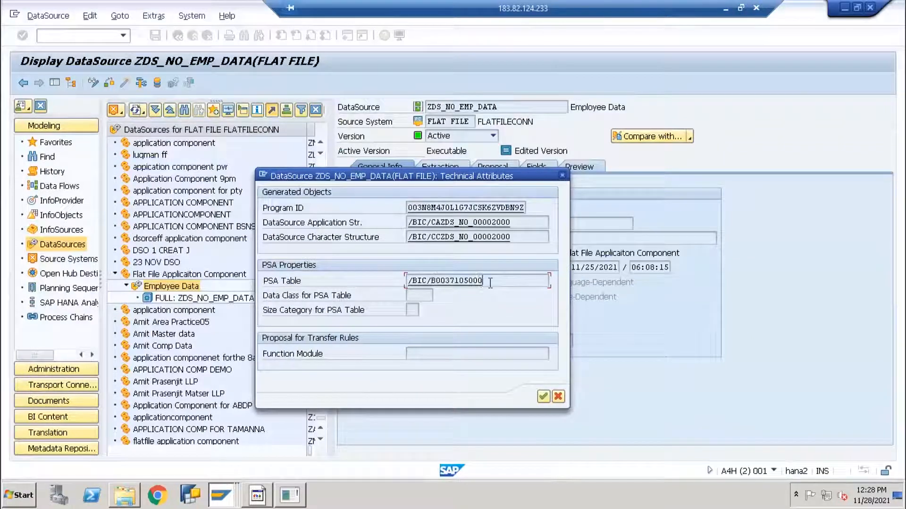
drag(416, 281, 402, 280)
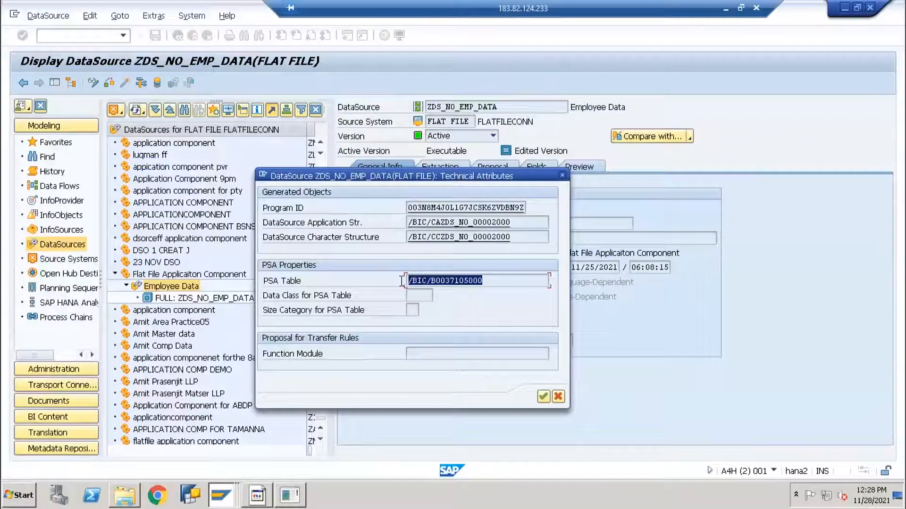
key(ctrl+c)
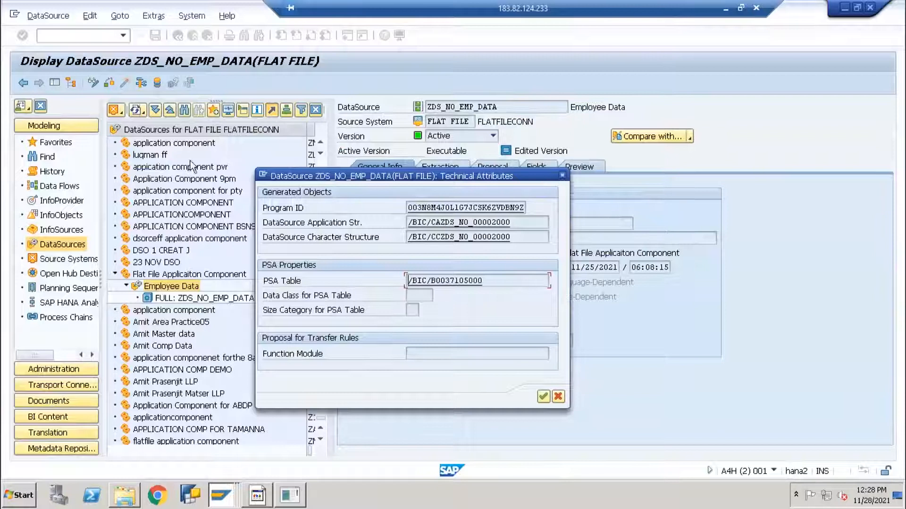
key(Escape)
click(101, 39)
text(/oSE11)
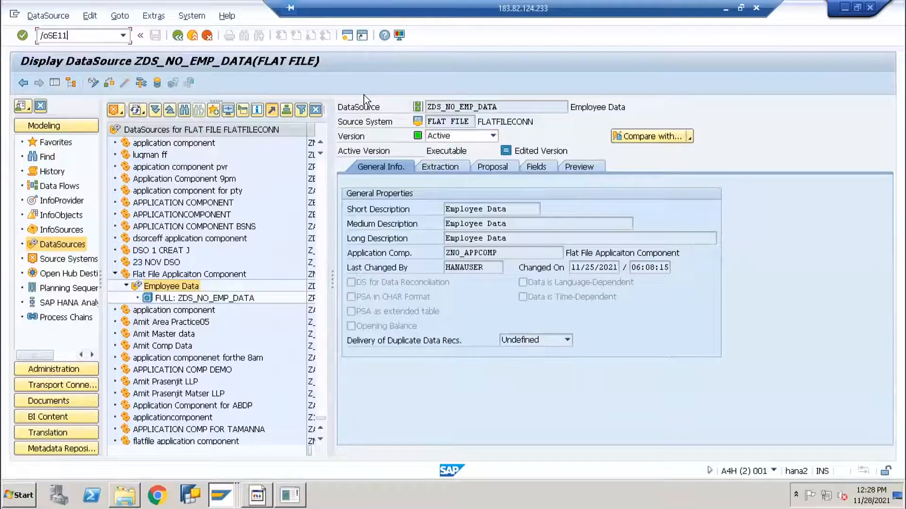
key(Return)
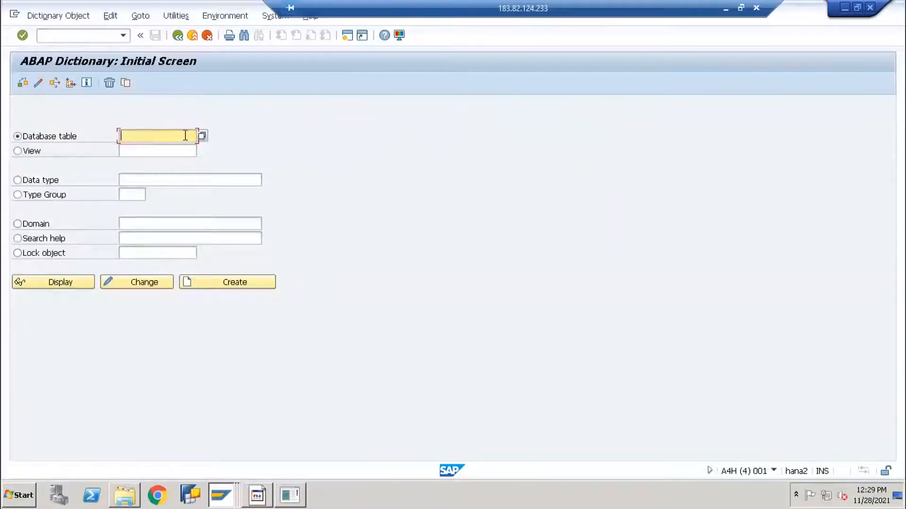
key(ctrl+v)
click(75, 280)
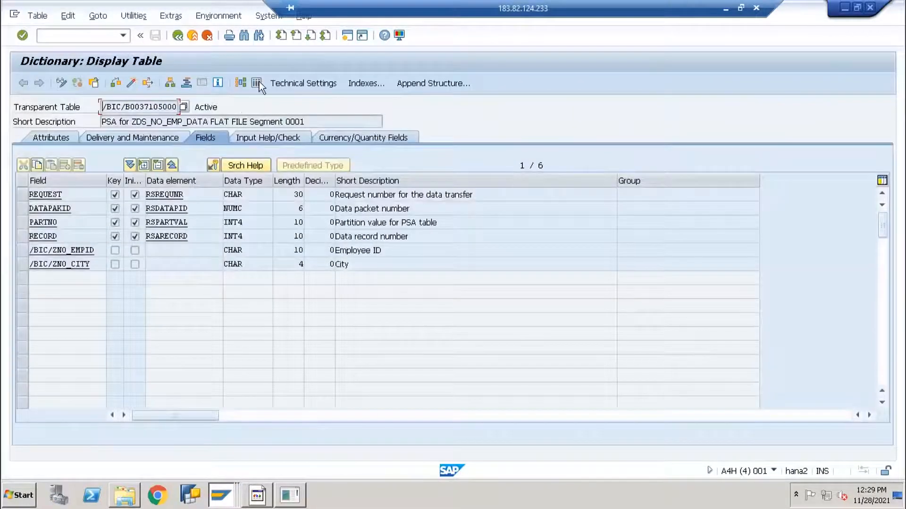
click(259, 81)
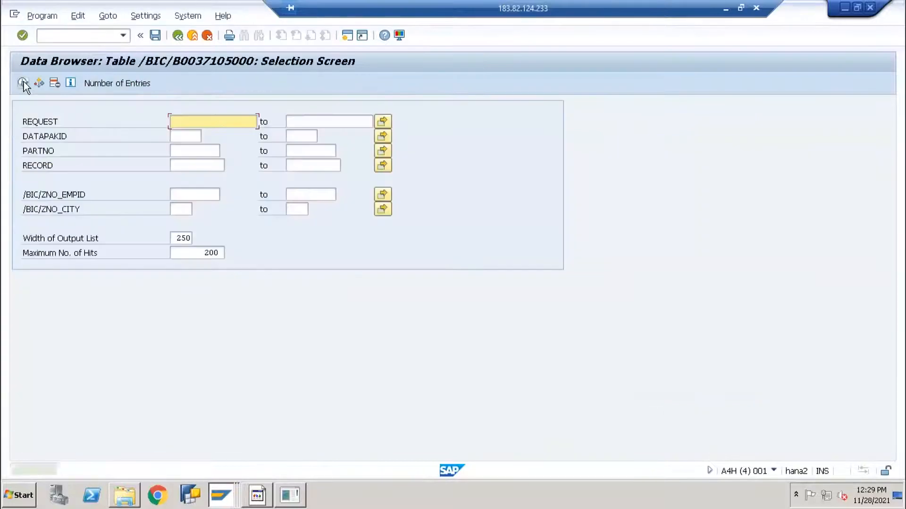
click(24, 83)
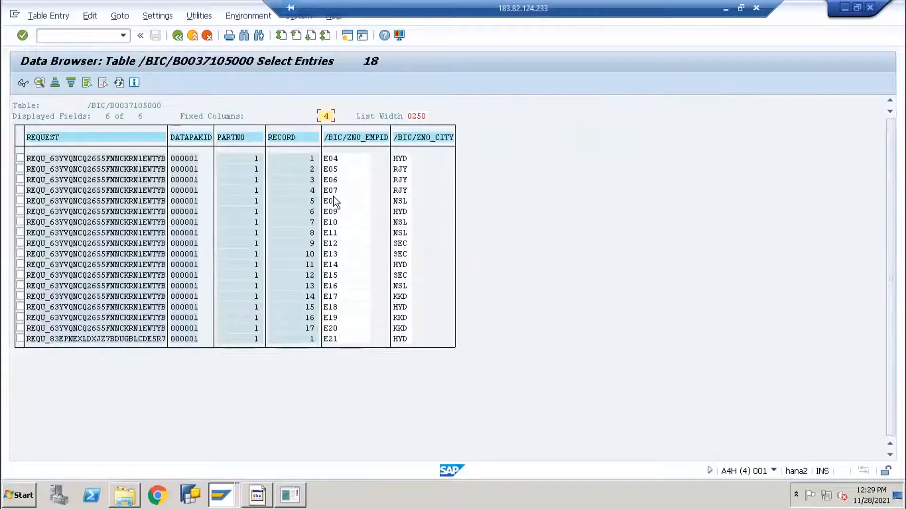
Step: Examine the REQUEST, RECORD and PARTNO columns of the PSA table entries
click(103, 158)
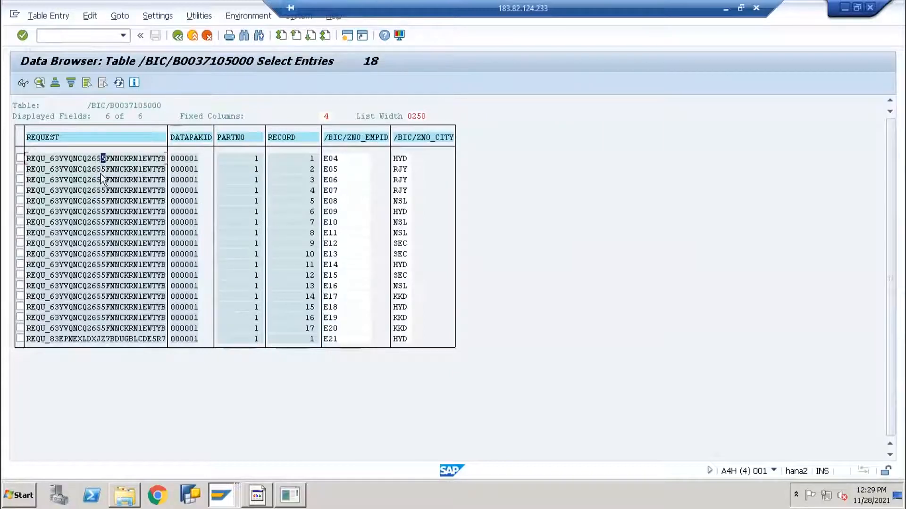
click(146, 189)
click(84, 138)
click(289, 138)
click(243, 138)
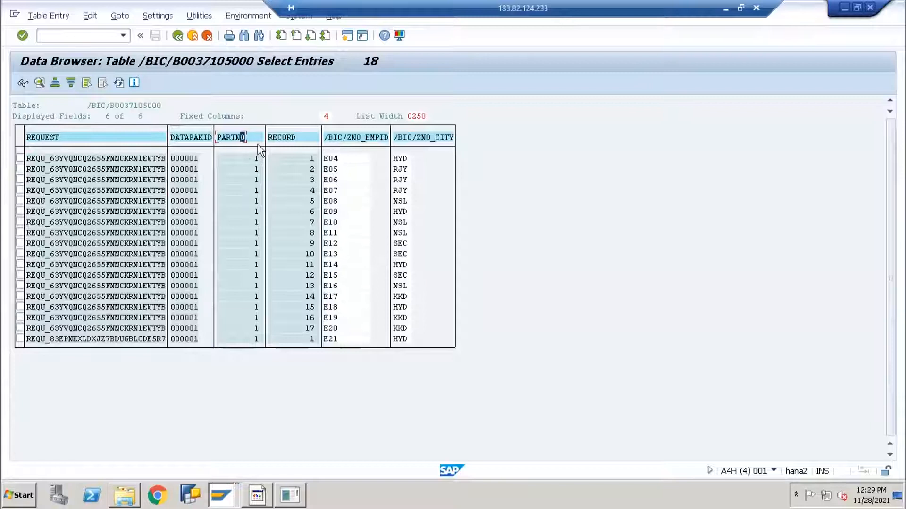
click(99, 169)
Step: Switch the Data Browser output list to ALV Grid Display and select the /BIC/ZNO_CITY column
click(151, 21)
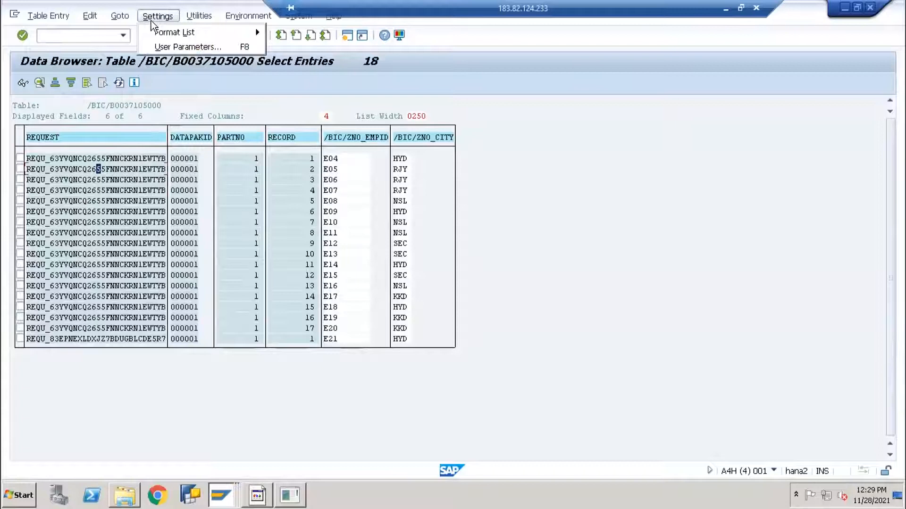
click(163, 47)
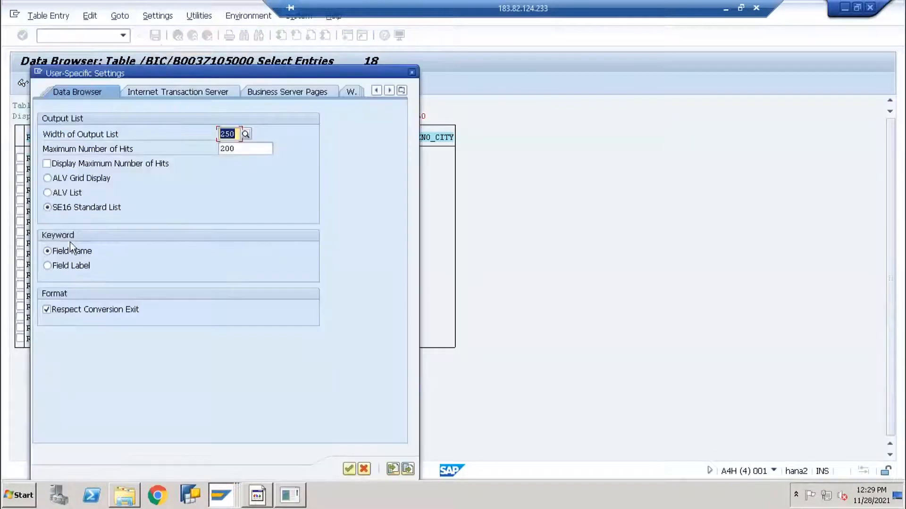
click(75, 180)
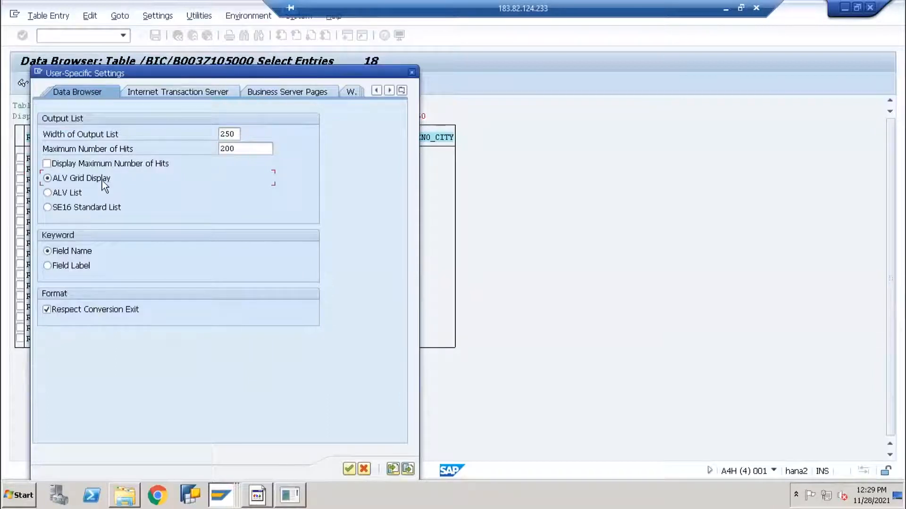
click(349, 467)
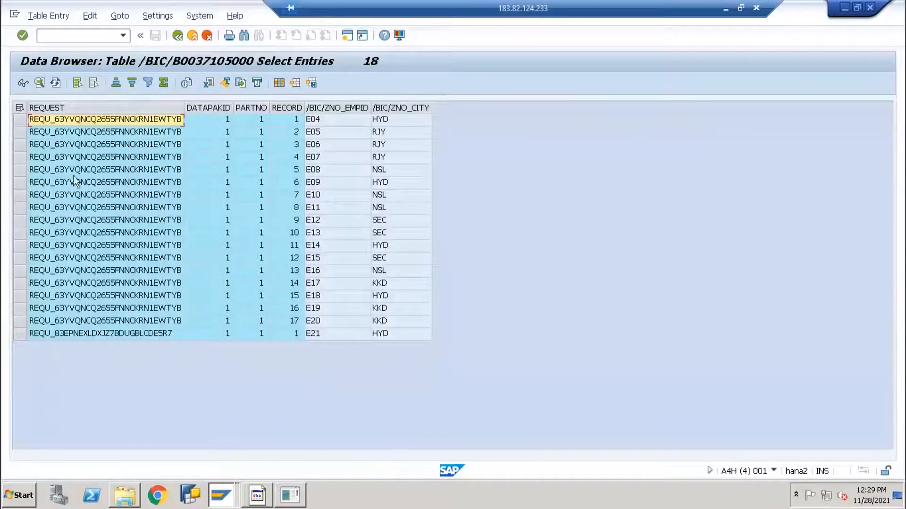
click(156, 224)
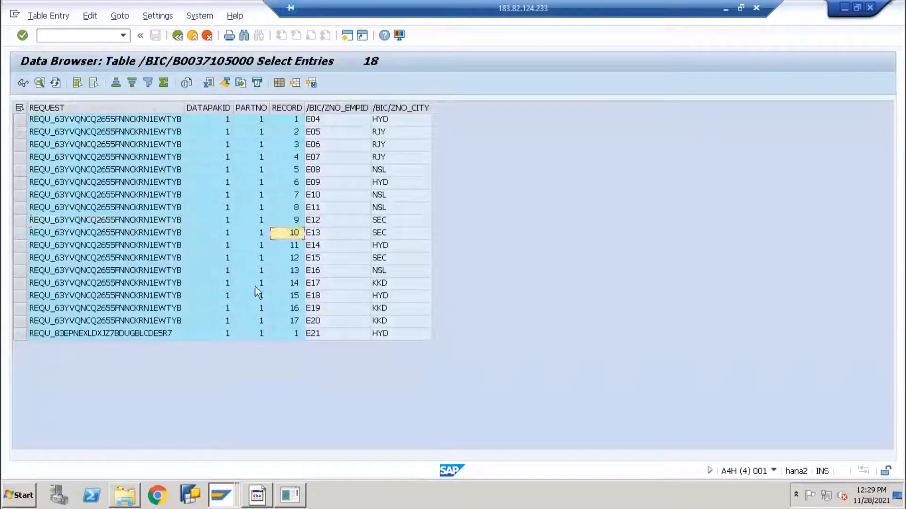
click(401, 108)
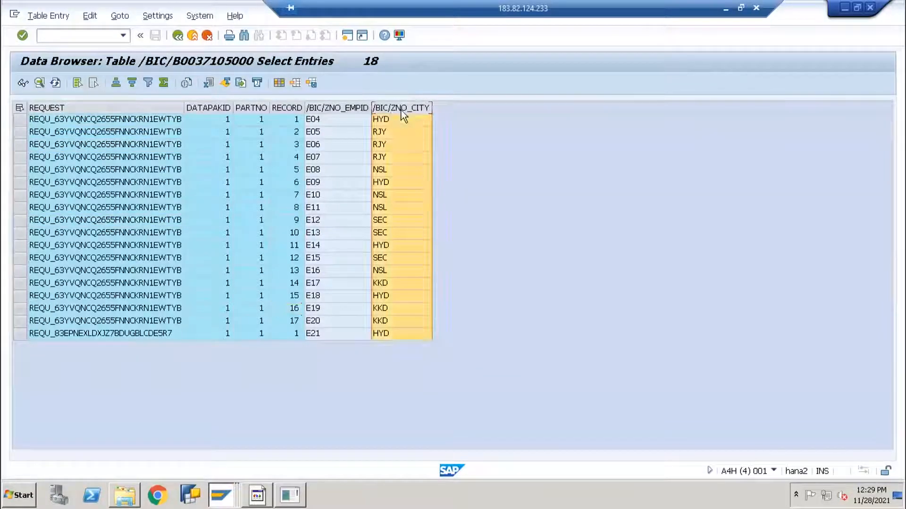
Step: Try the /BIC/ZNO_CITY column ahead of /BIC/ZNO_EMPID, restore the original order, and check the RECORD values of the final entries
drag(336, 122, 335, 119)
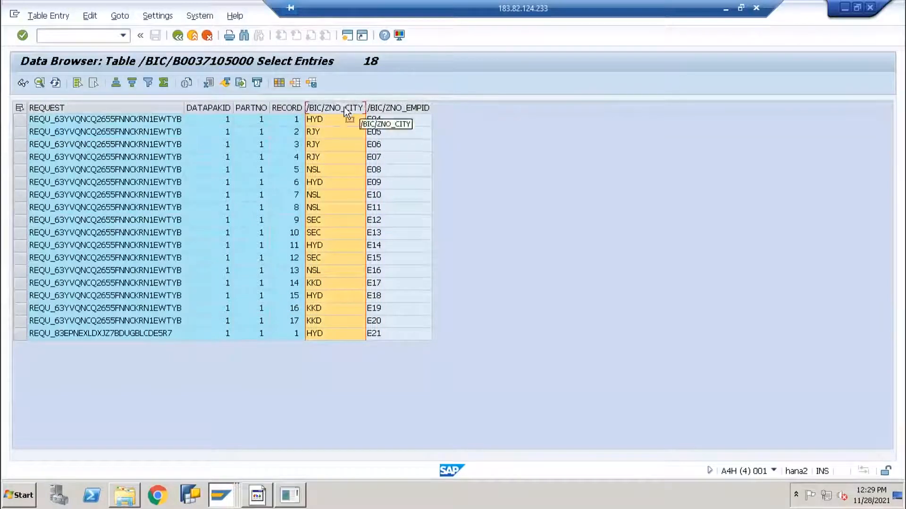
click(312, 186)
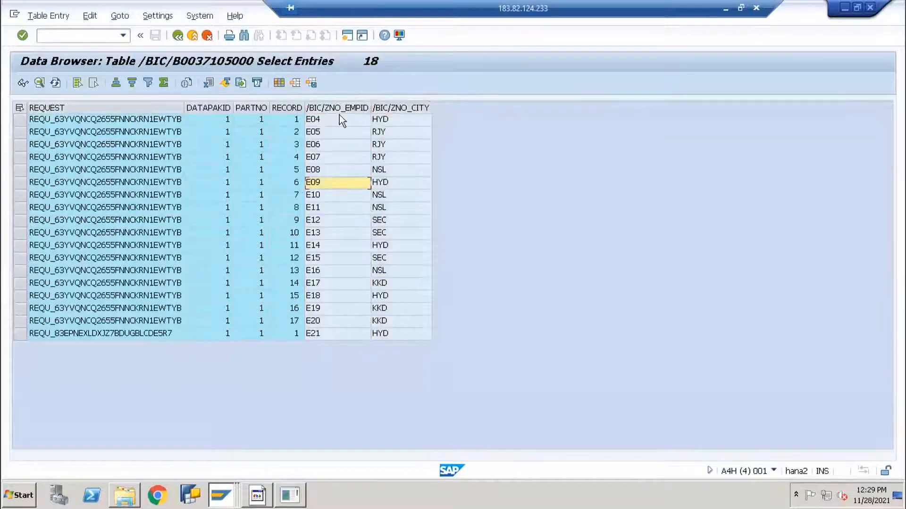
click(289, 320)
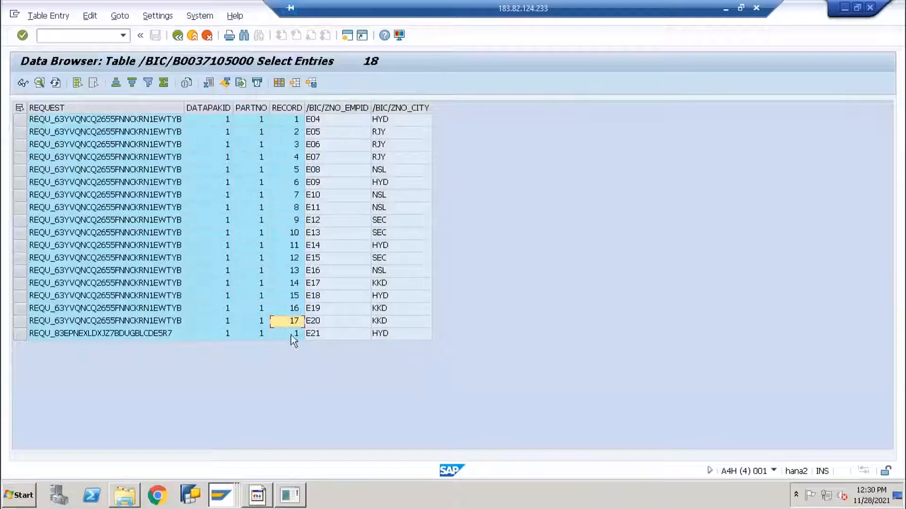
click(290, 334)
click(314, 185)
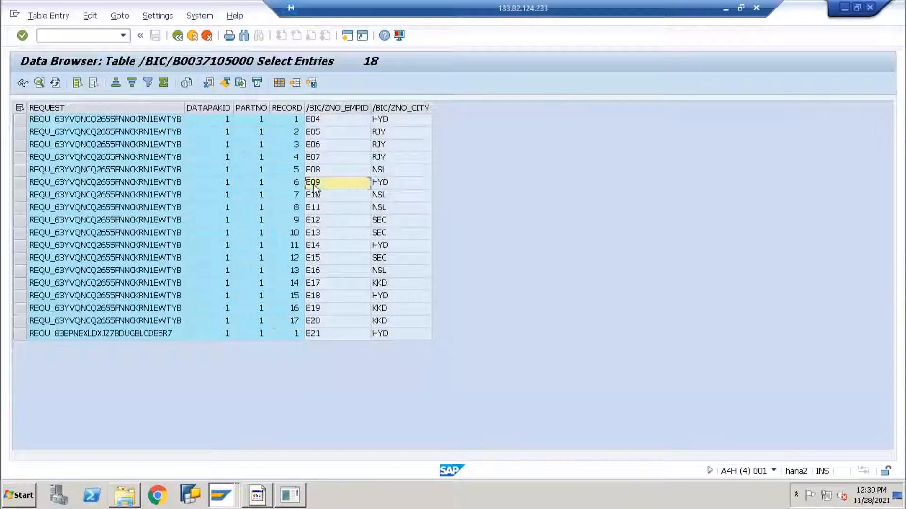
Step: Switch to PowerPoint and review the path from the PSA to ZNO_EMPID in the SAP BW System diagram
click(290, 496)
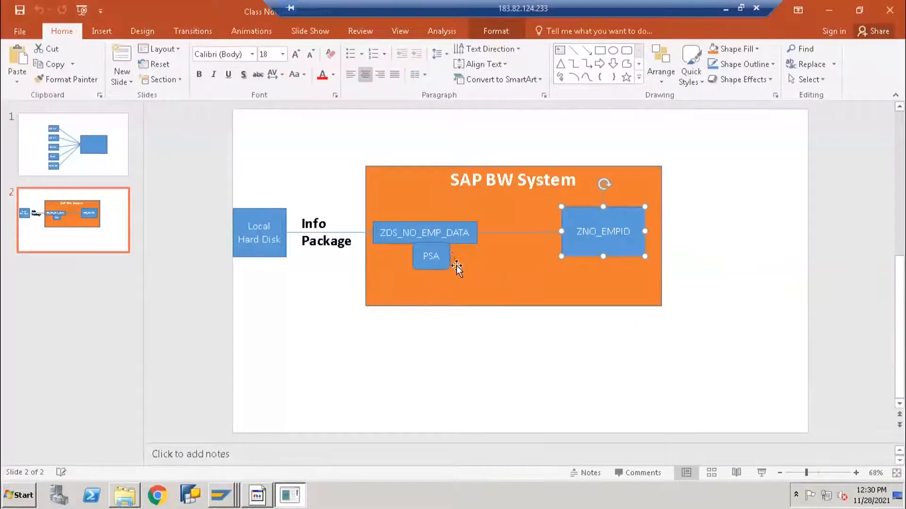
click(616, 232)
click(473, 315)
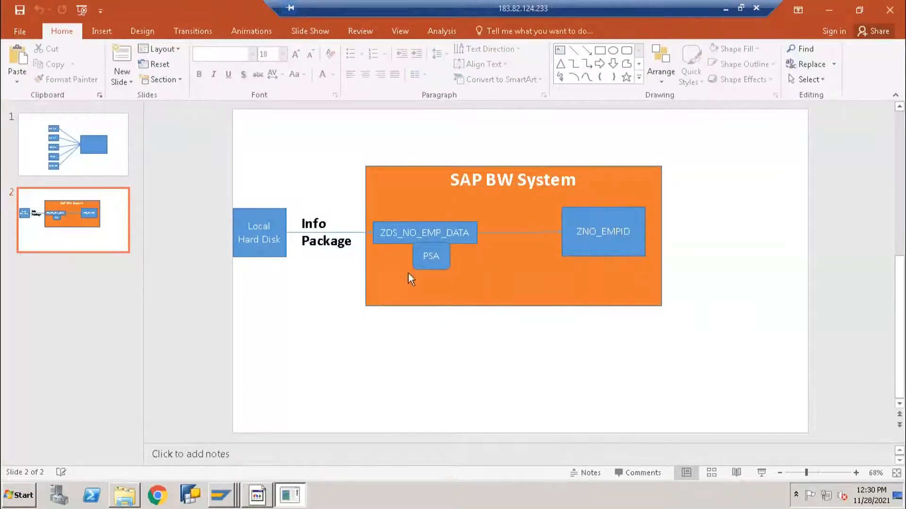
Step: Switch back to the SAP session displaying characteristic ZNO_EMPID, expand the Characterstic Catalog, and widen the InfoObjects tree to show technical names
key(alt+Tab)
click(186, 189)
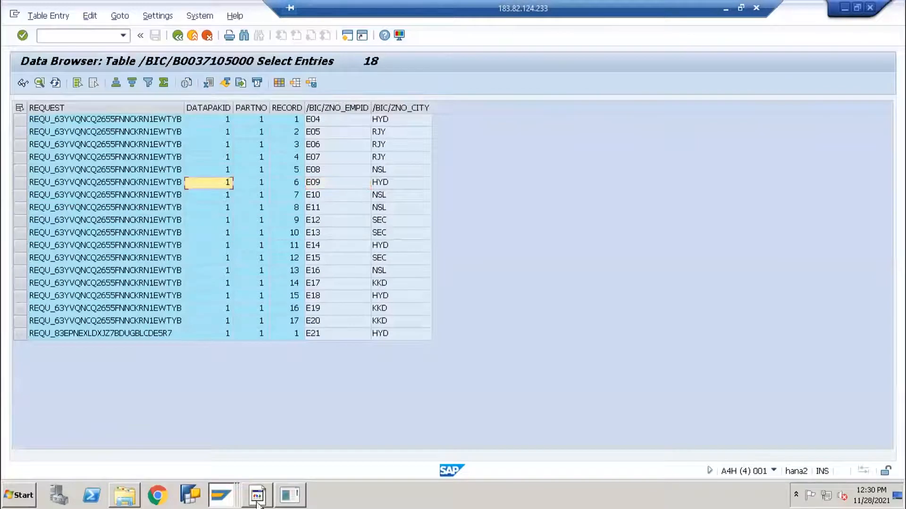
click(233, 501)
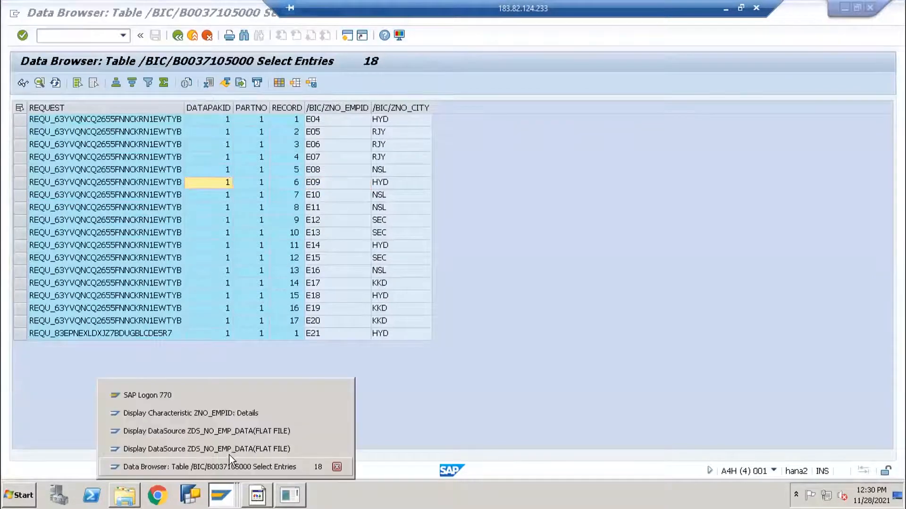
click(217, 414)
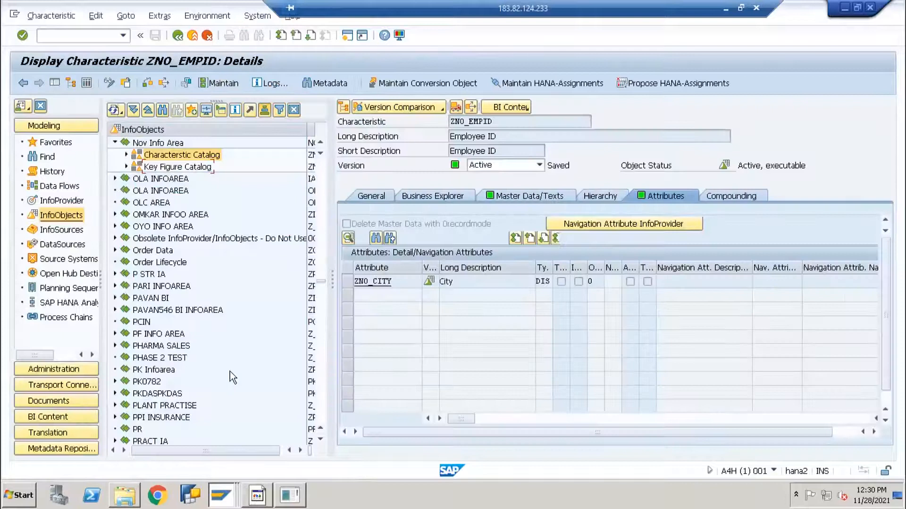
click(127, 156)
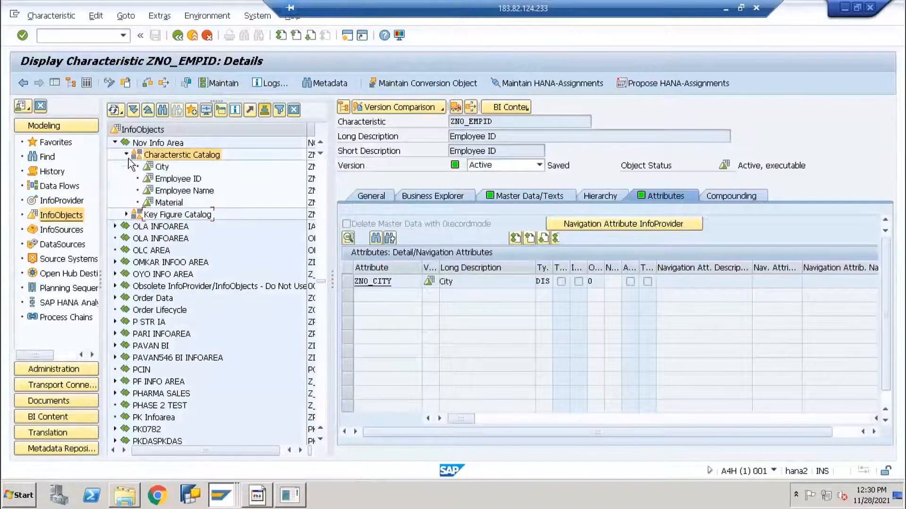
drag(331, 283, 488, 282)
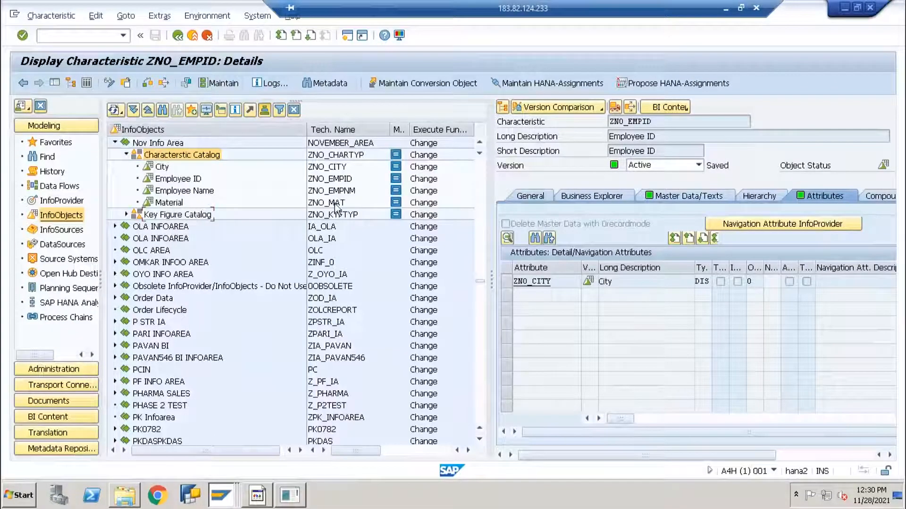
Step: Review the available actions and the technical name of the Employee ID InfoObject in the Characterstic Catalog
click(54, 214)
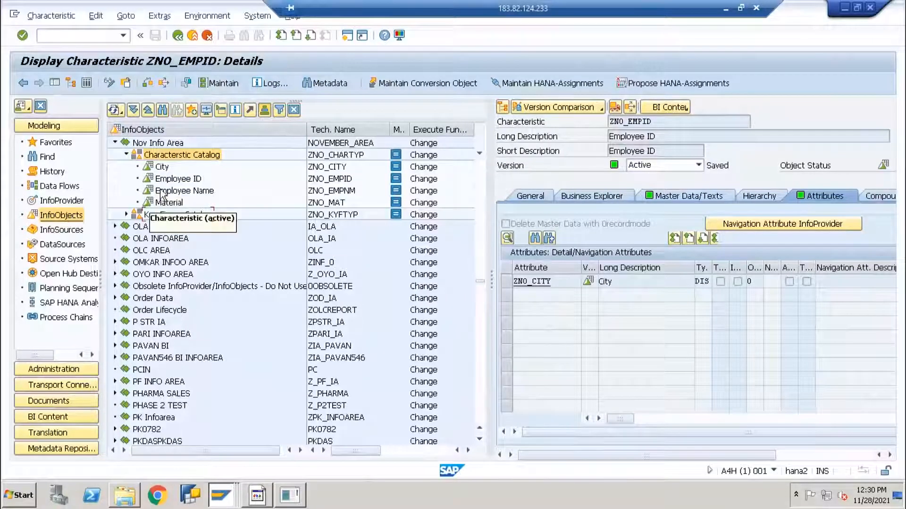
click(147, 184)
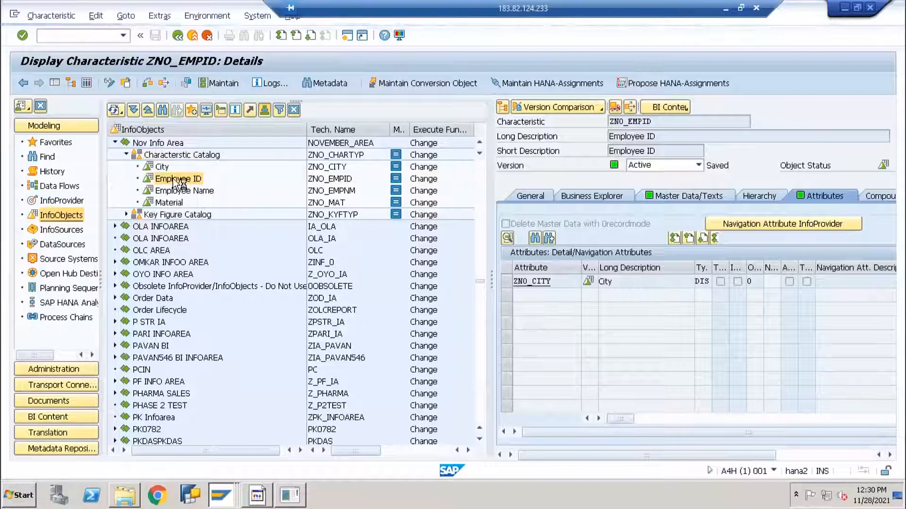
right_click(173, 181)
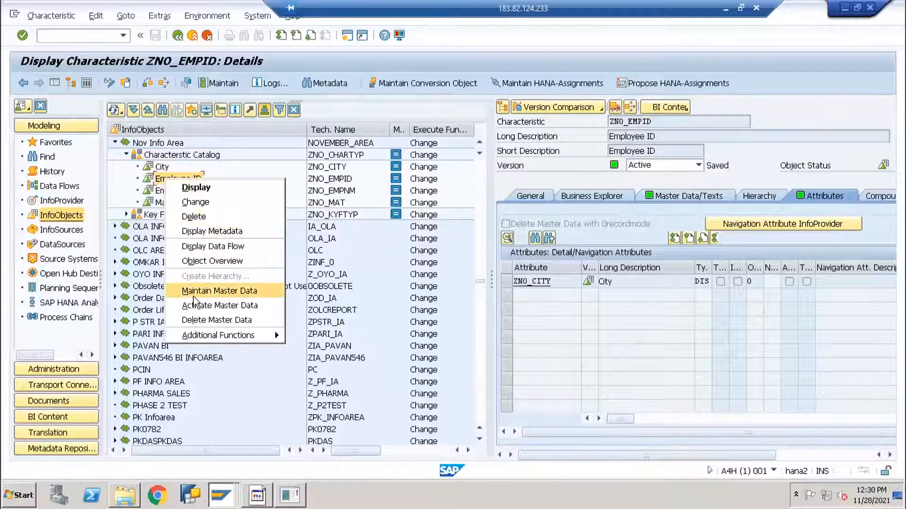
click(292, 182)
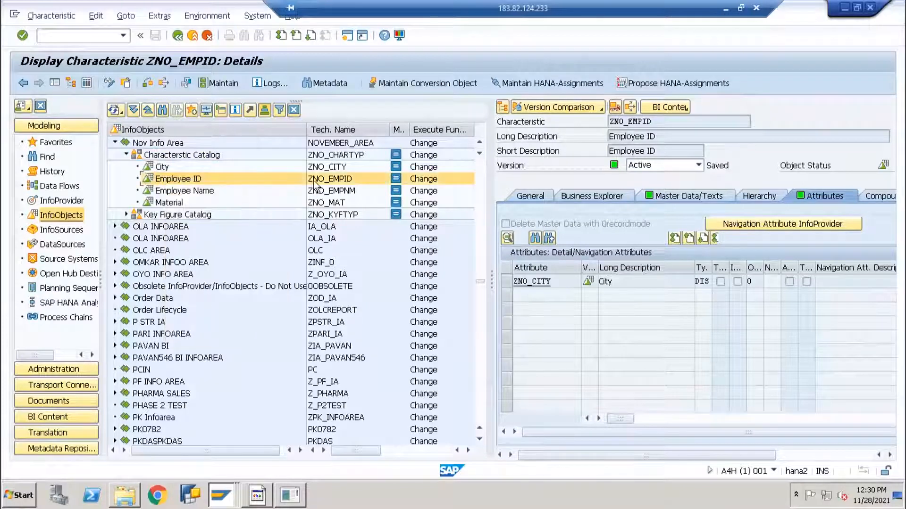
click(313, 181)
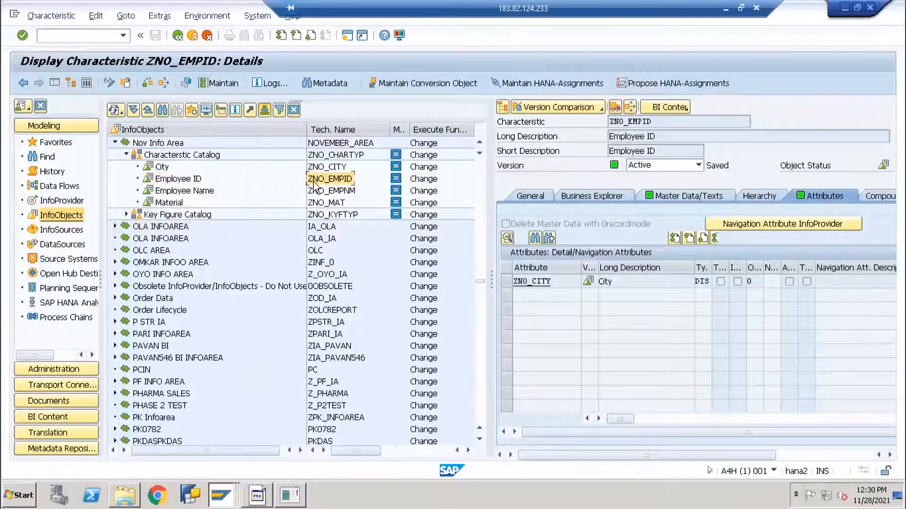
Step: Insert characteristic ZNO_EMPID as an InfoProvider under Nov Info Area
click(66, 201)
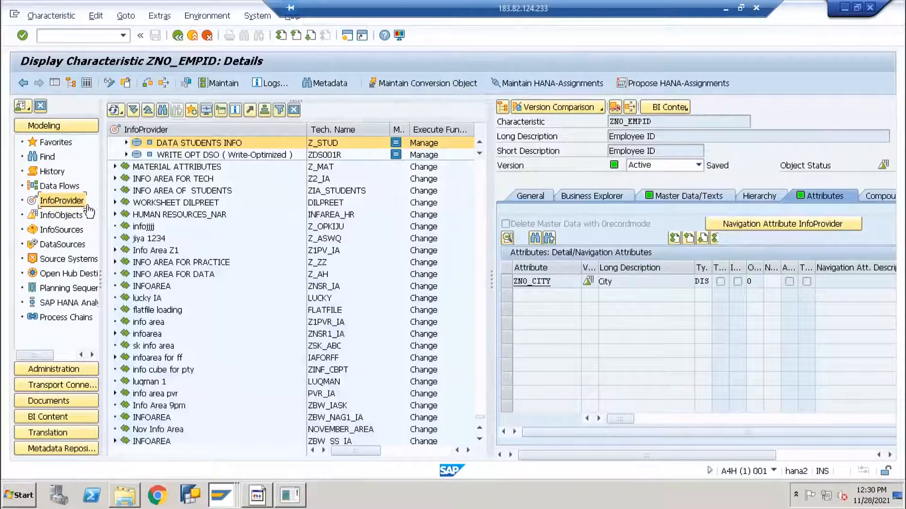
click(142, 430)
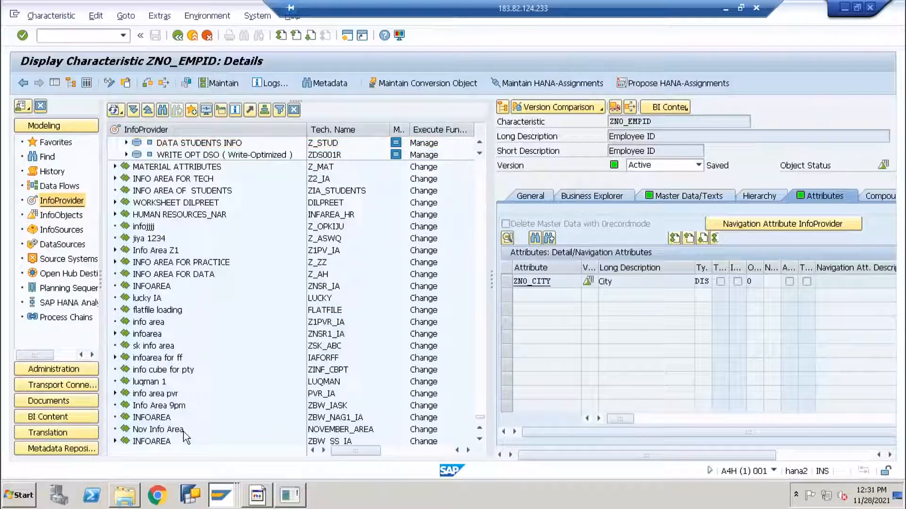
right_click(152, 434)
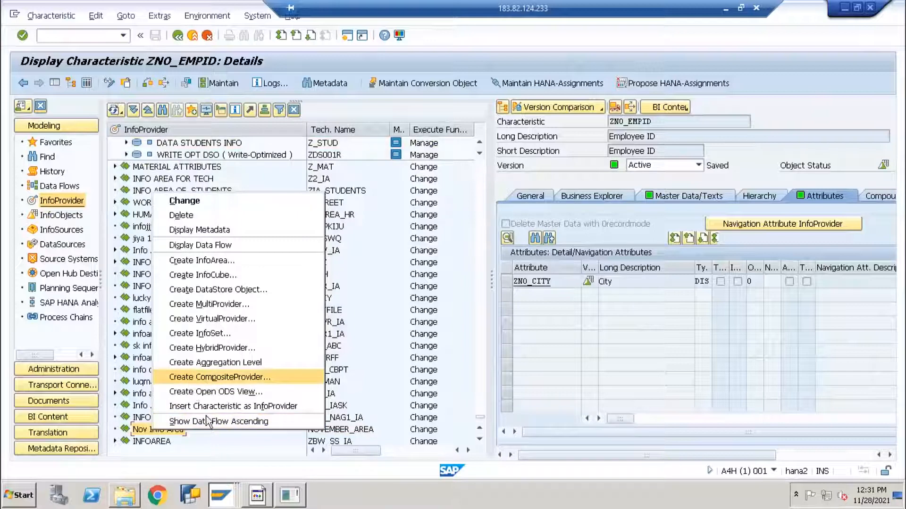
click(236, 408)
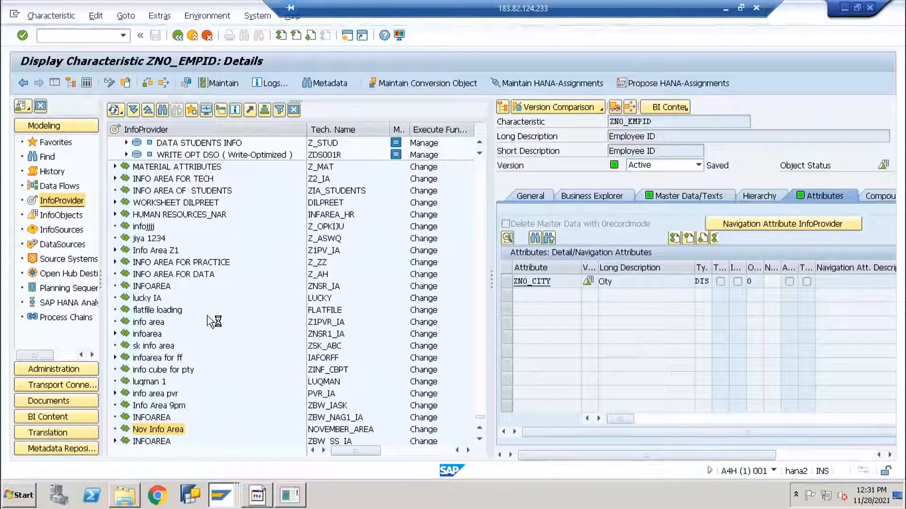
text(ZNO_EMPID)
key(Return)
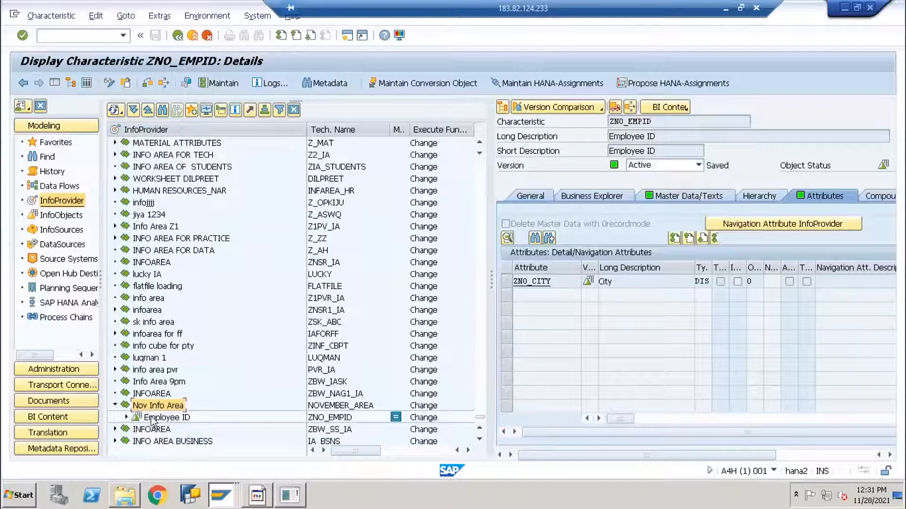
Step: Expand the Employee ID InfoProvider and examine its Attributes and Texts nodes
click(139, 420)
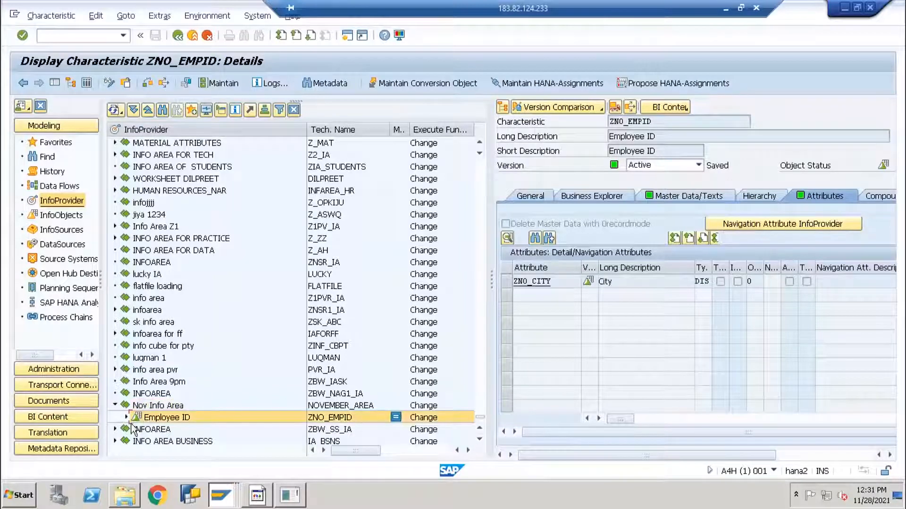
click(127, 417)
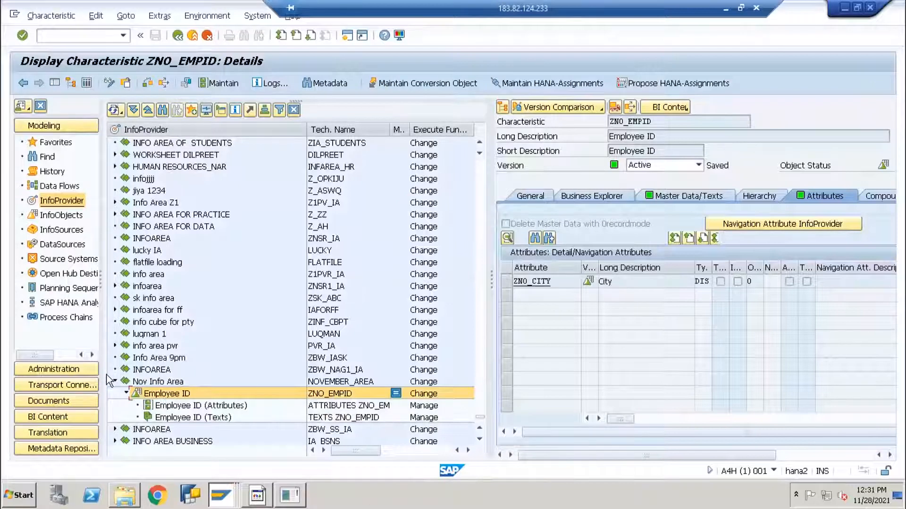
click(148, 407)
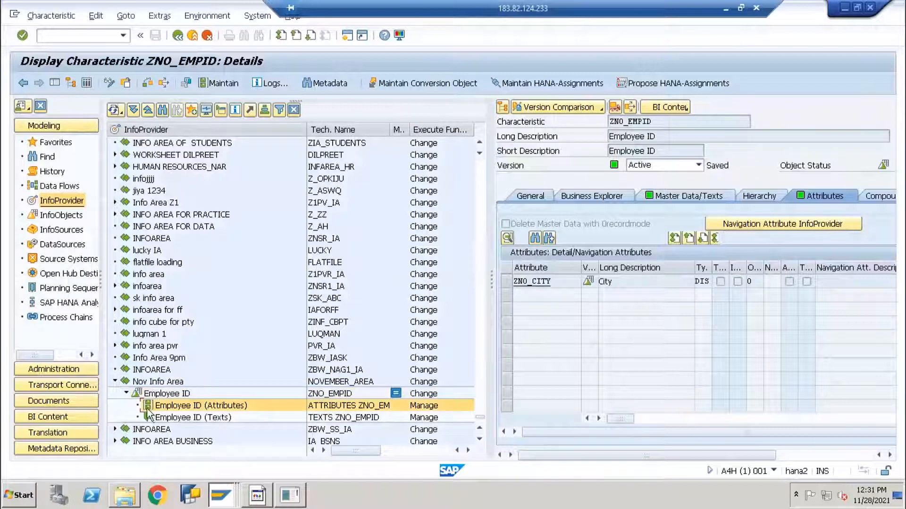
click(147, 418)
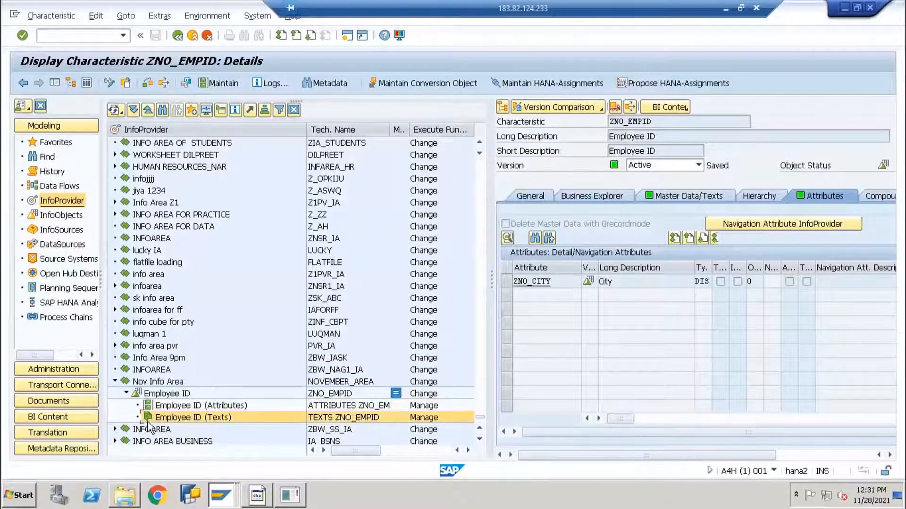
click(159, 409)
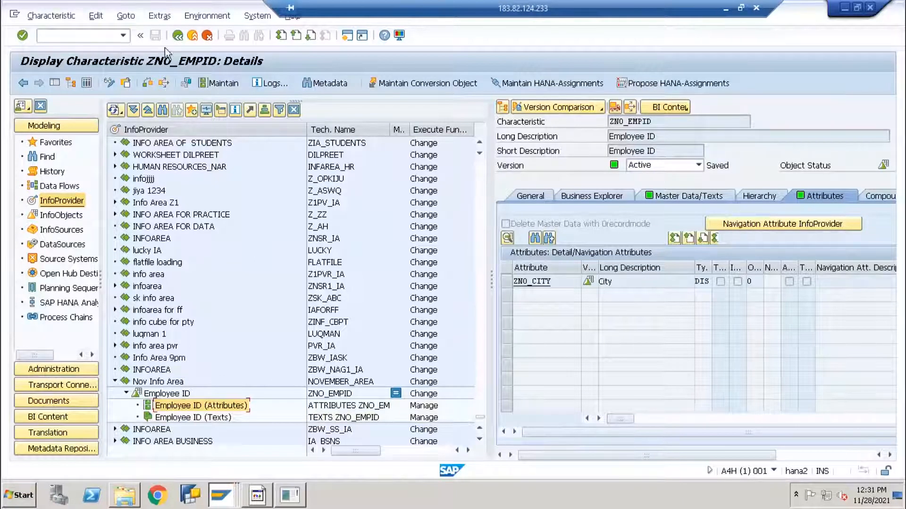
click(219, 200)
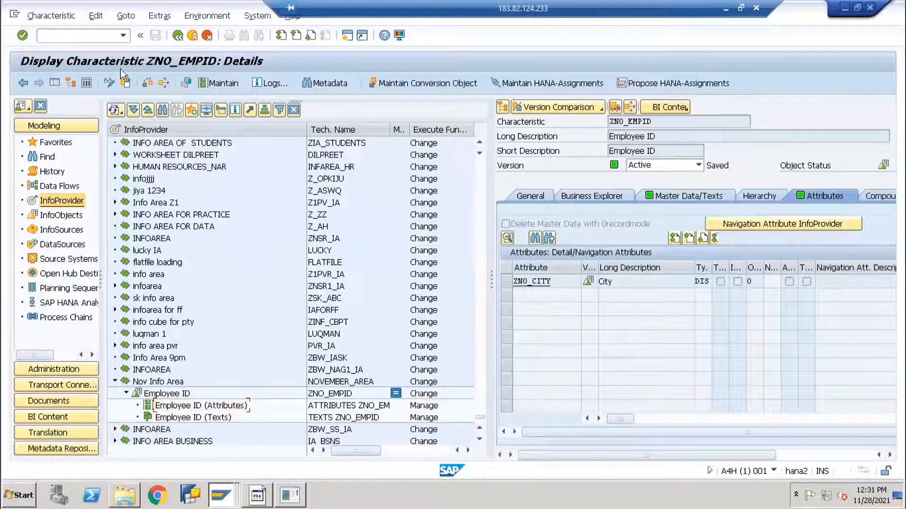
Step: Restart the workbench with /nrsa1, expand Nov Info Area and Employee ID in the InfoProvider tree, and select Employee ID (Attributes)
click(105, 38)
text(/nrsa1)
key(Return)
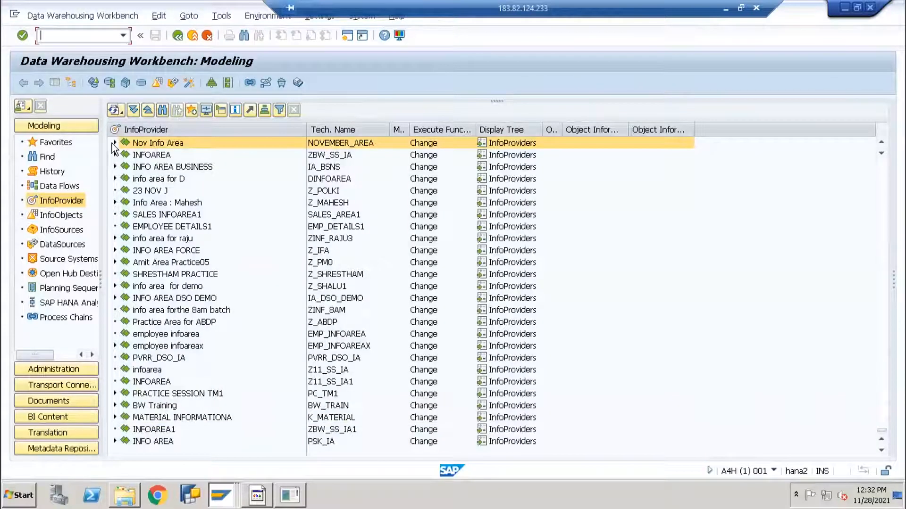
click(115, 143)
click(126, 155)
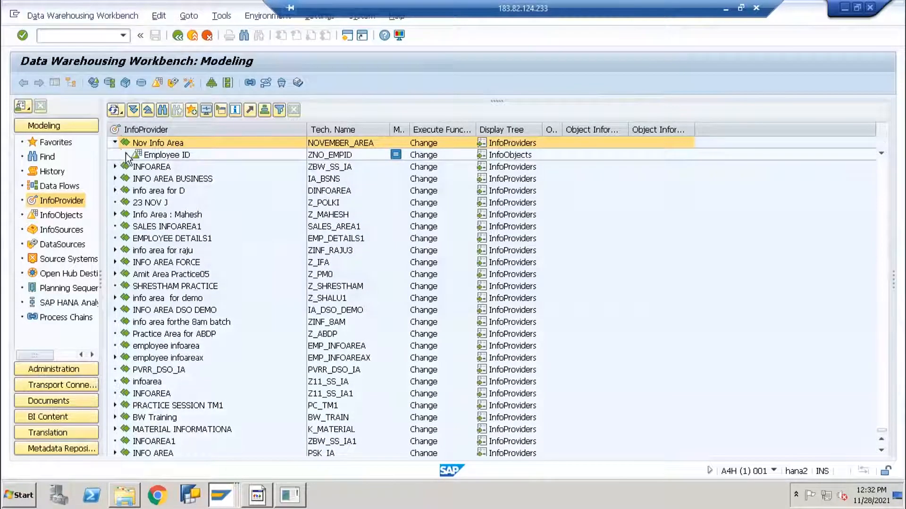
click(328, 155)
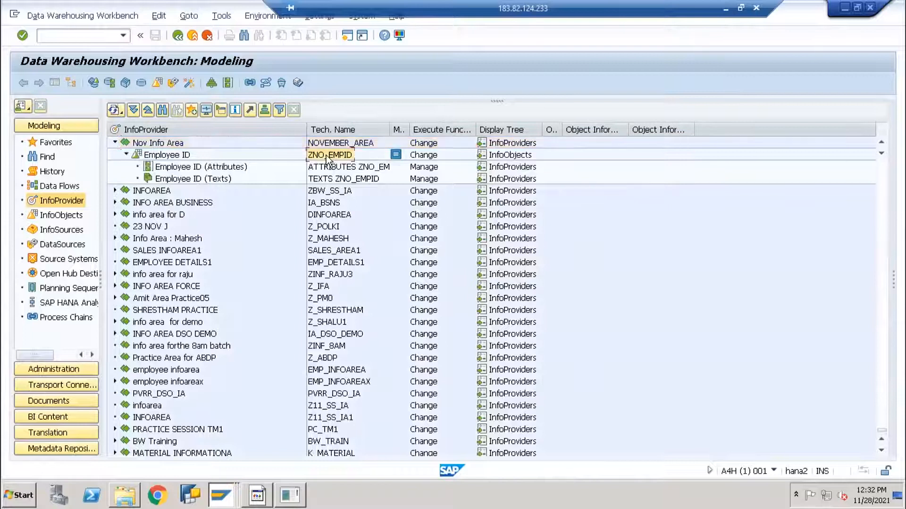
scroll(274, 213, up, 3)
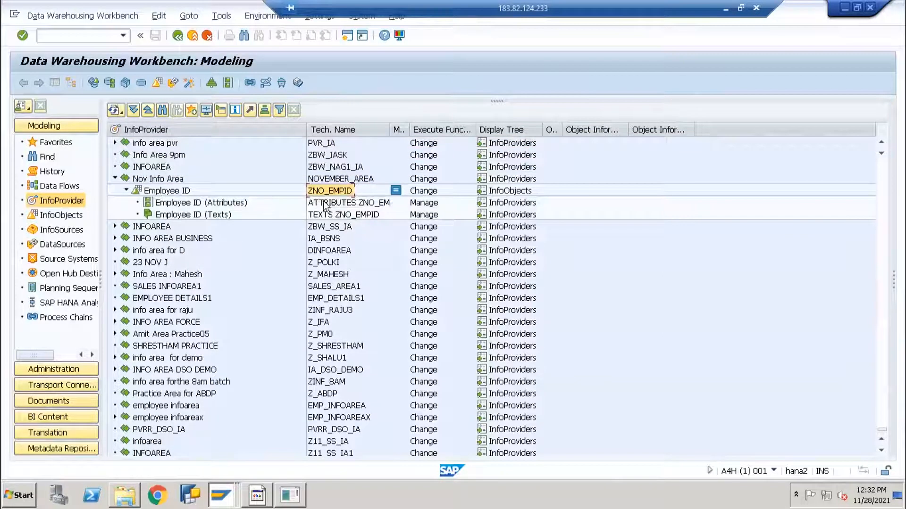
scroll(176, 228, up, 3)
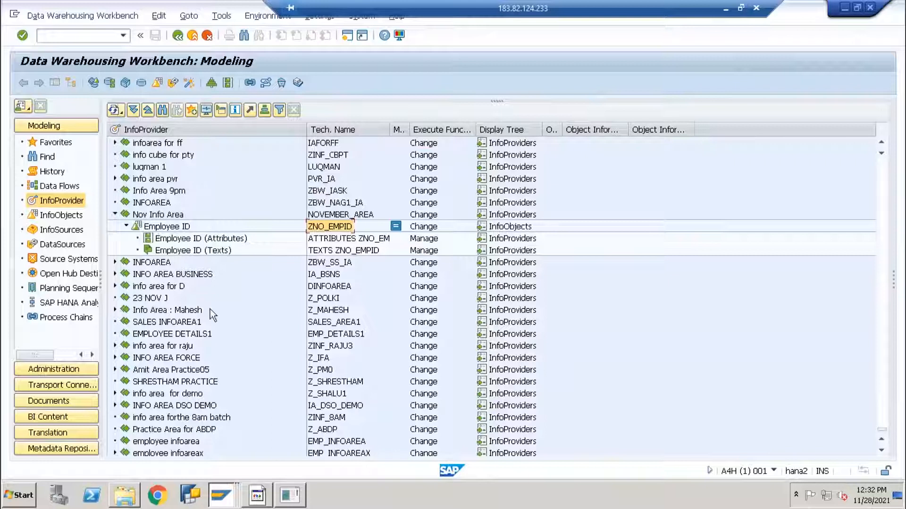
click(170, 240)
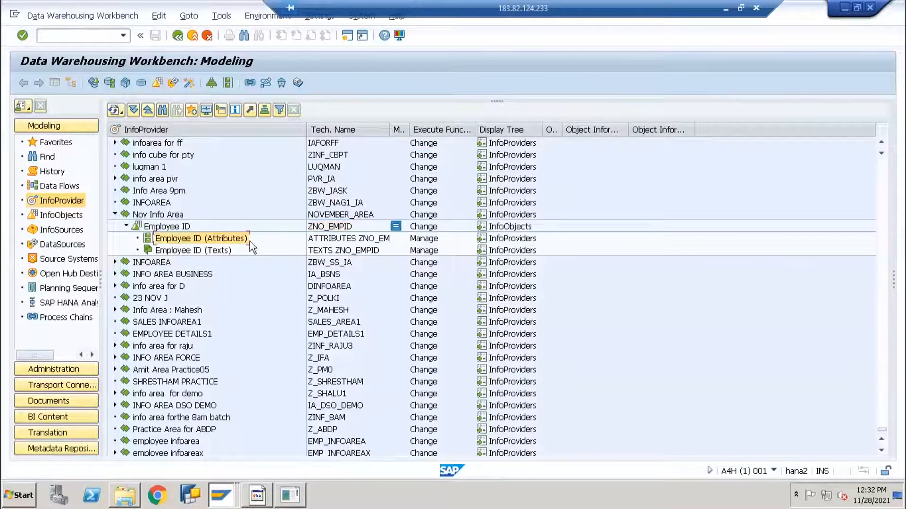
Step: Switch to PowerPoint and select the ZNO_EMPID box in the SAP BW System diagram
click(290, 495)
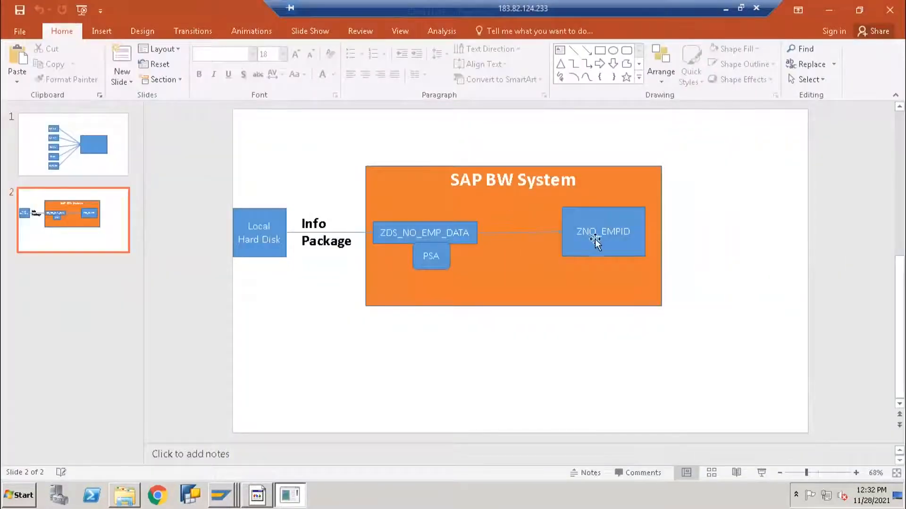
click(595, 239)
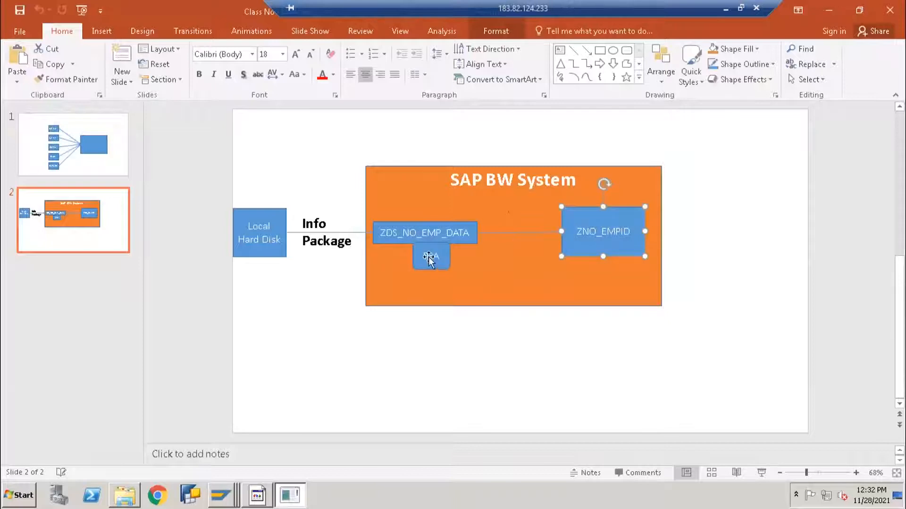
Step: Switch to the SAP workbench and review Employee ID and the actions available for Nov Info Area in the InfoProvider tree
key(alt+Tab)
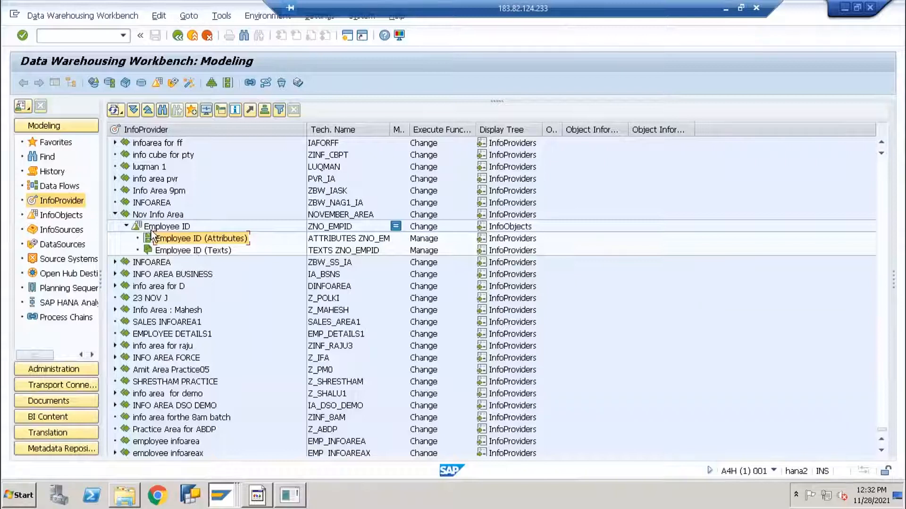
click(140, 228)
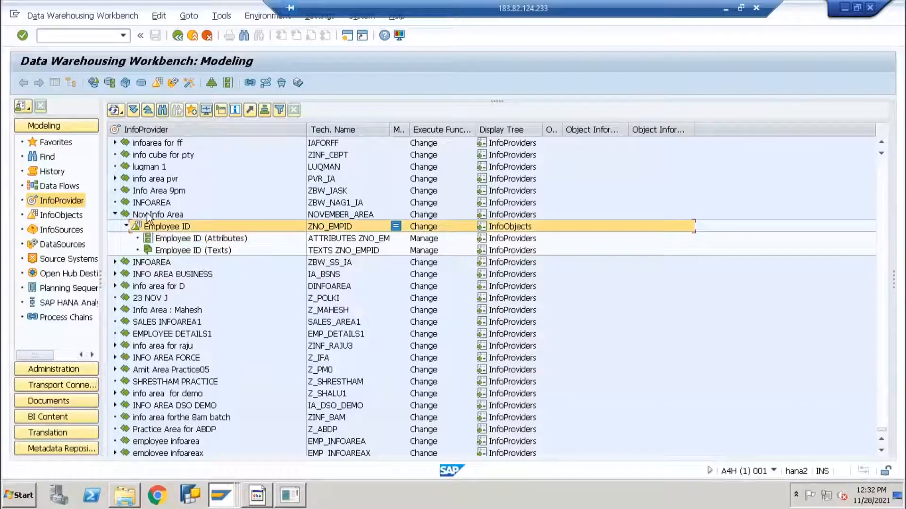
click(149, 216)
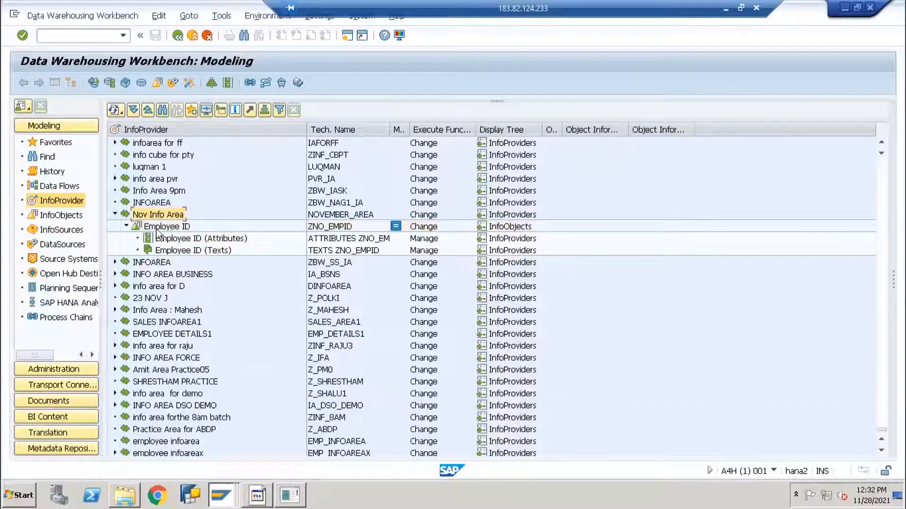
right_click(163, 218)
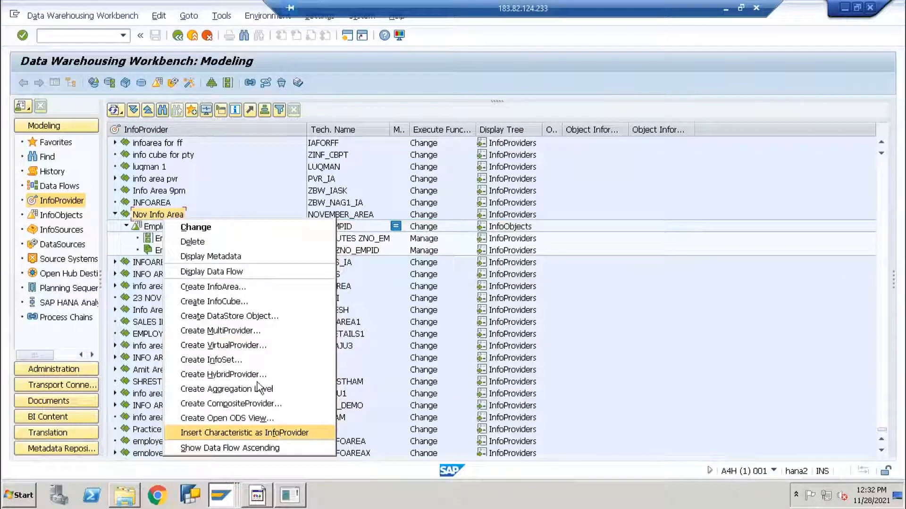
click(147, 227)
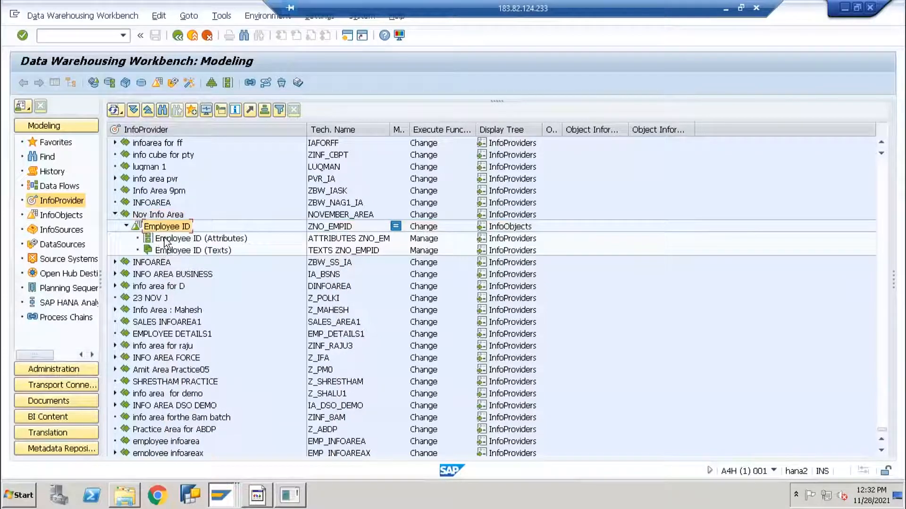
Step: Start creating a transformation for Employee ID (Attributes) and move its dialog clear of the InfoProvider tree entry
click(163, 240)
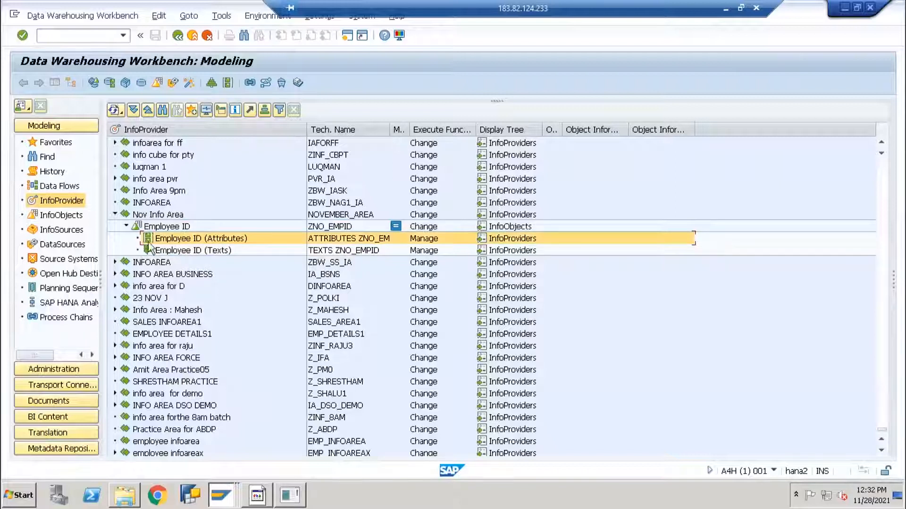
right_click(179, 239)
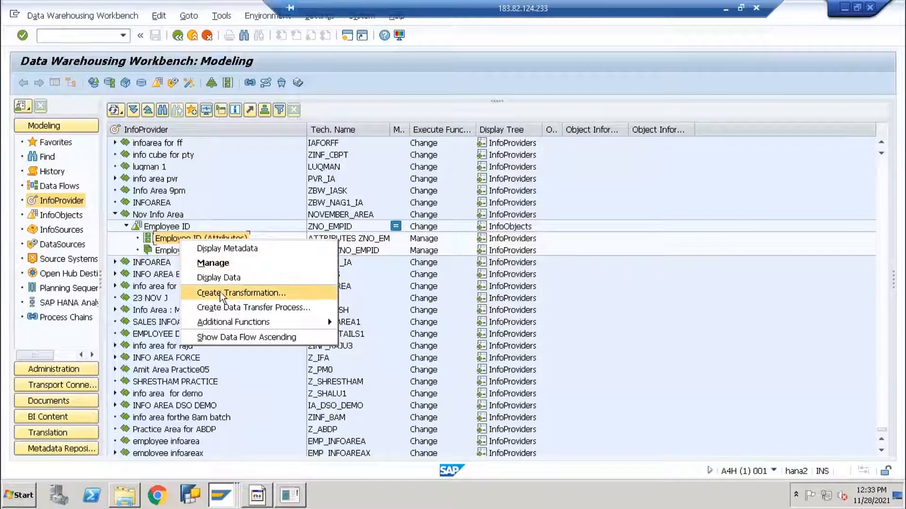
click(239, 293)
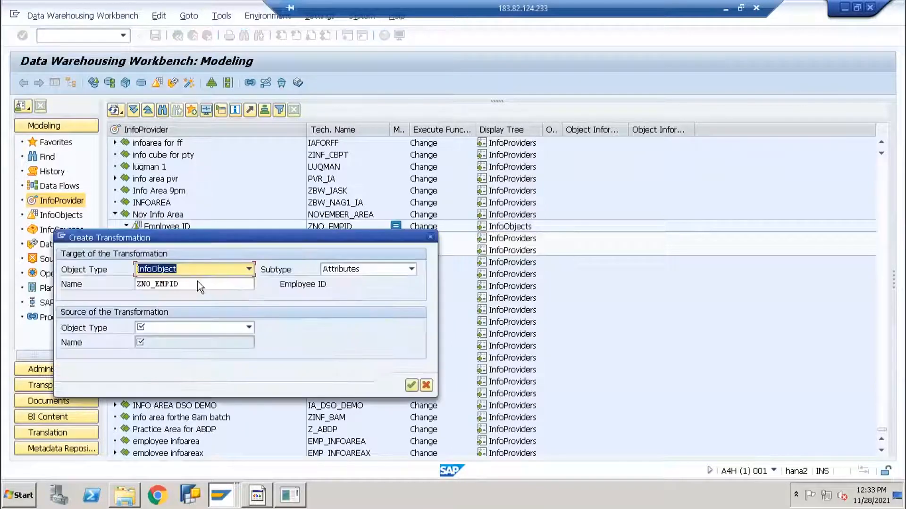
drag(195, 243, 392, 213)
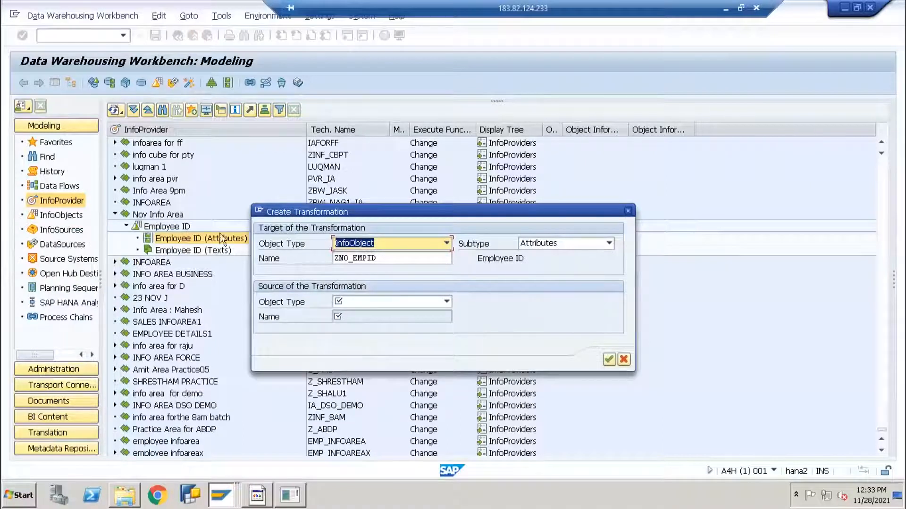
Step: Switch to PowerPoint, select the PSA box in the SAP BW System diagram, and return to SAP
click(290, 495)
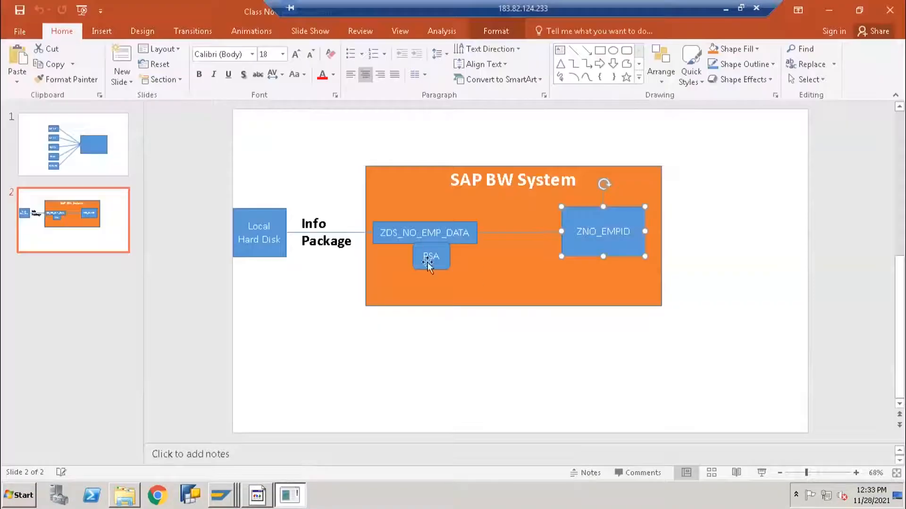
click(419, 243)
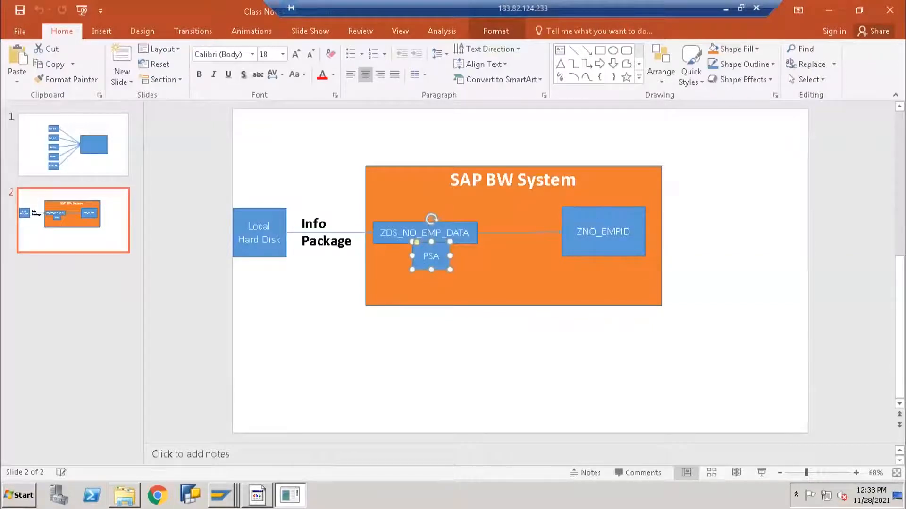
click(823, 13)
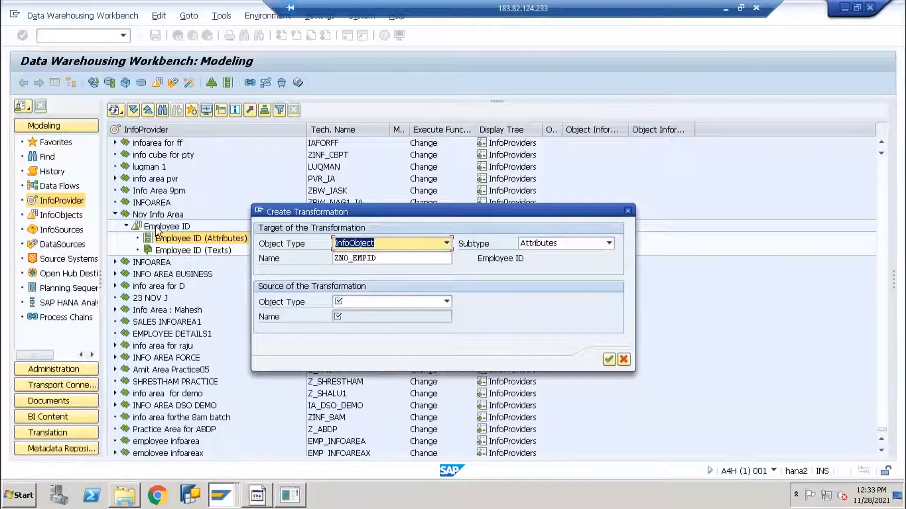
Step: Set the transformation's source object type to DataSource and open the value search for the DataSource name
click(369, 305)
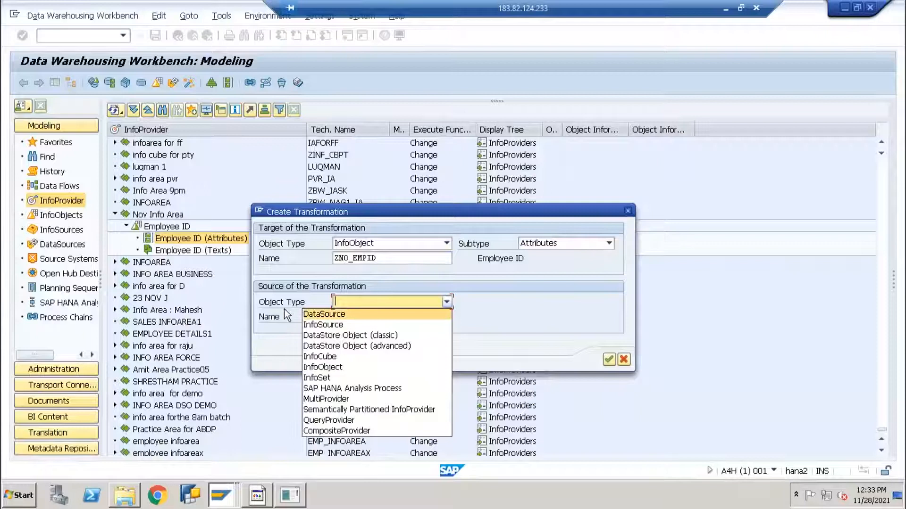
click(338, 314)
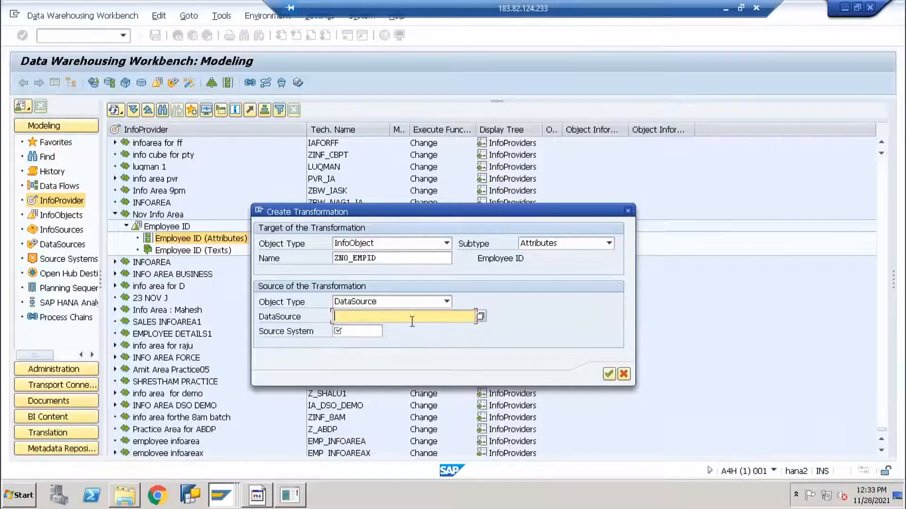
click(351, 333)
click(363, 318)
click(480, 317)
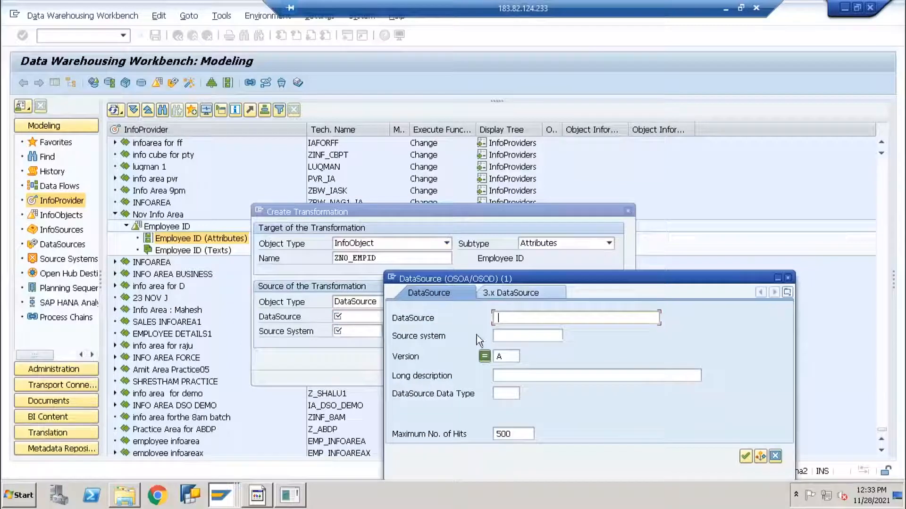
click(258, 496)
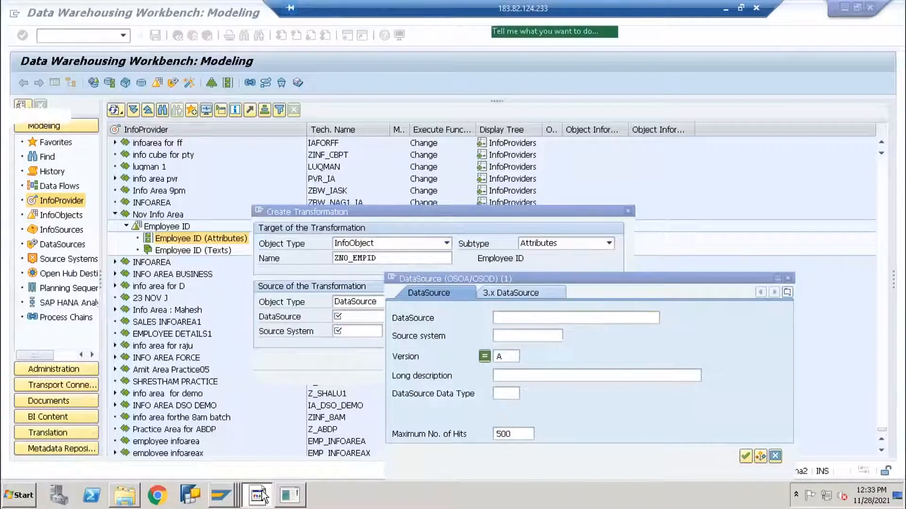
click(220, 496)
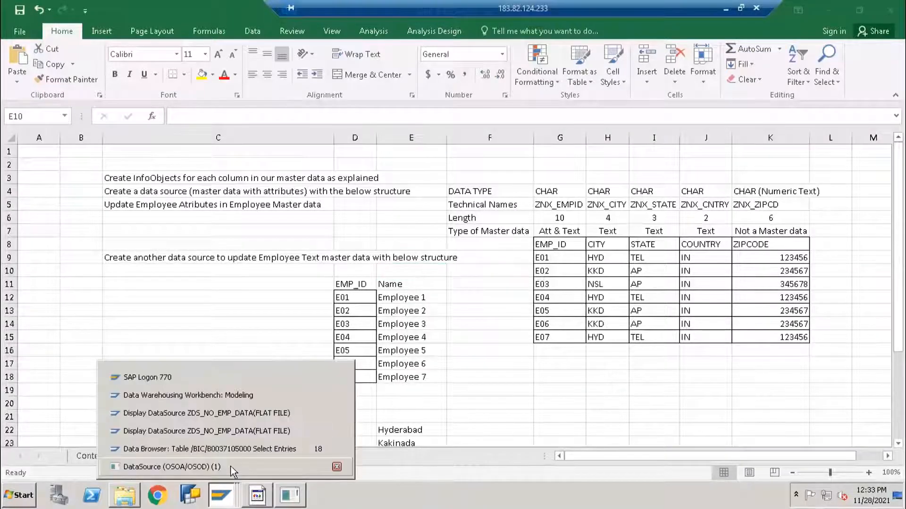
click(230, 451)
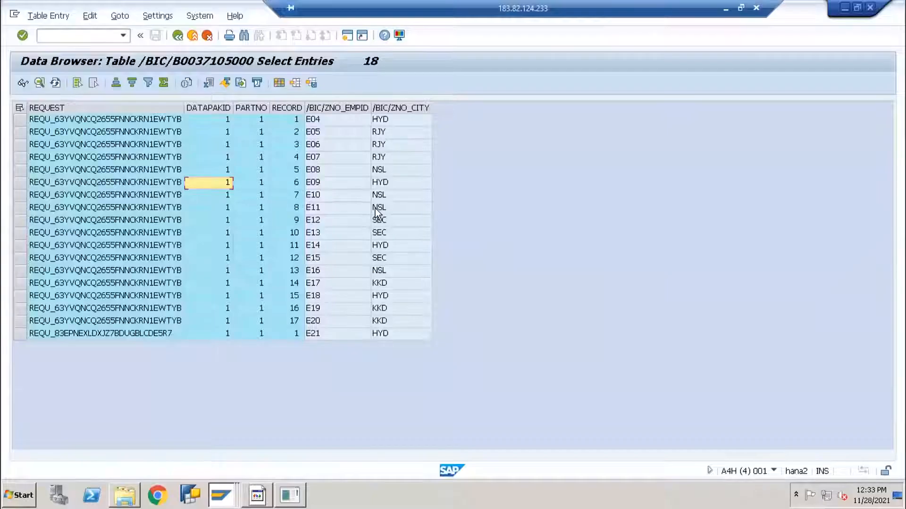
key(F3)
key(F3)
key(F3)
key(F3)
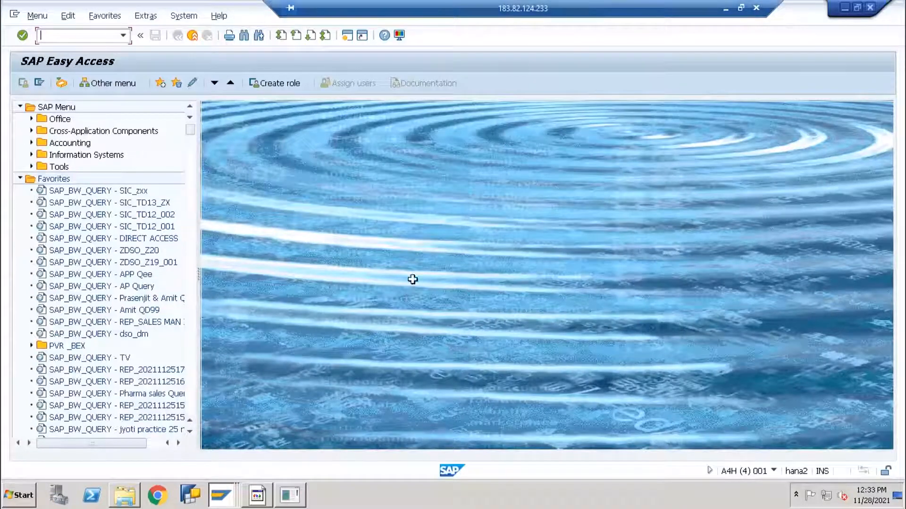
Step: Switch to the session displaying DataSource ZDS_NO_EMP_DATA and show its field attributes
click(229, 501)
click(224, 501)
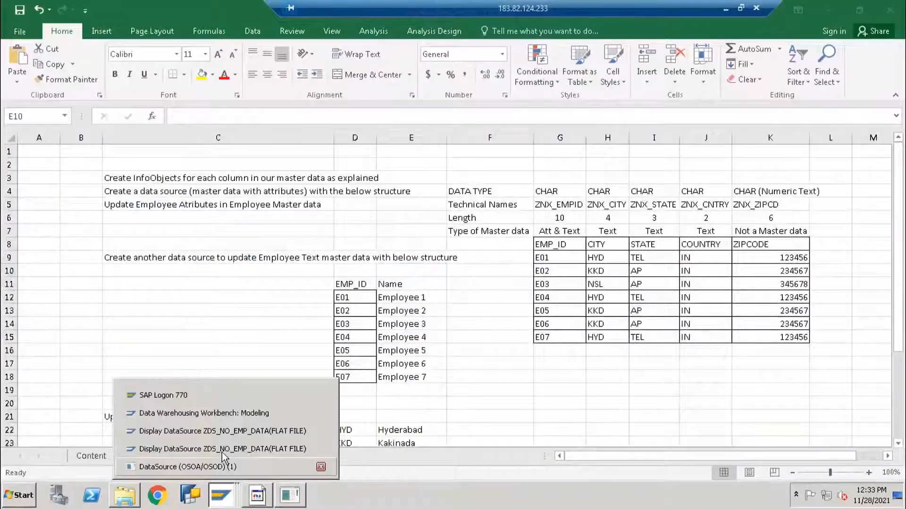
click(221, 443)
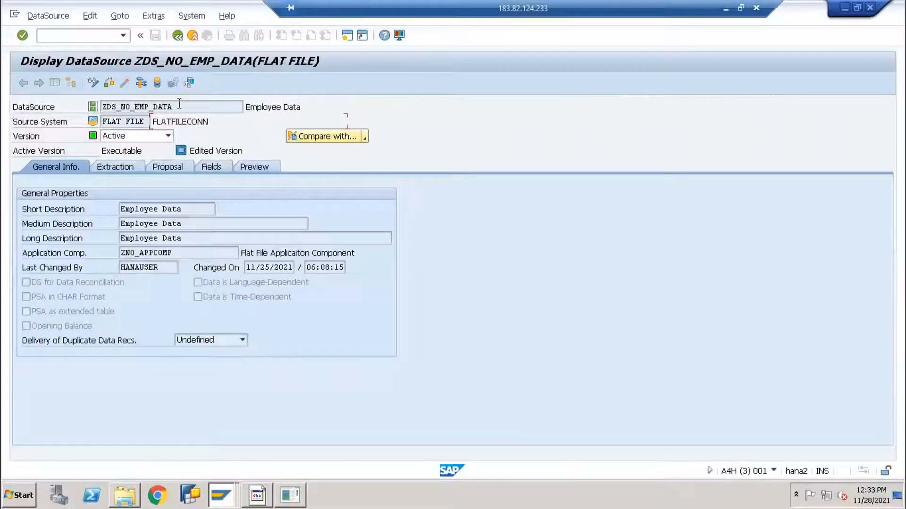
click(211, 168)
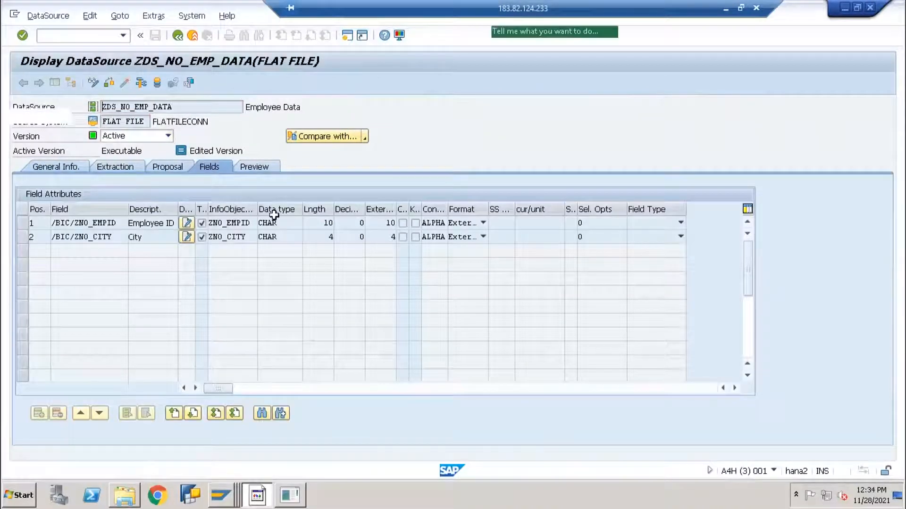
Step: Return to the DataSource search, look up ZDS_NO_EMP_DATA, and choose its FLAT FILE entry as the transformation source
key(alt+Tab)
key(alt+Tab)
key(alt+Tab)
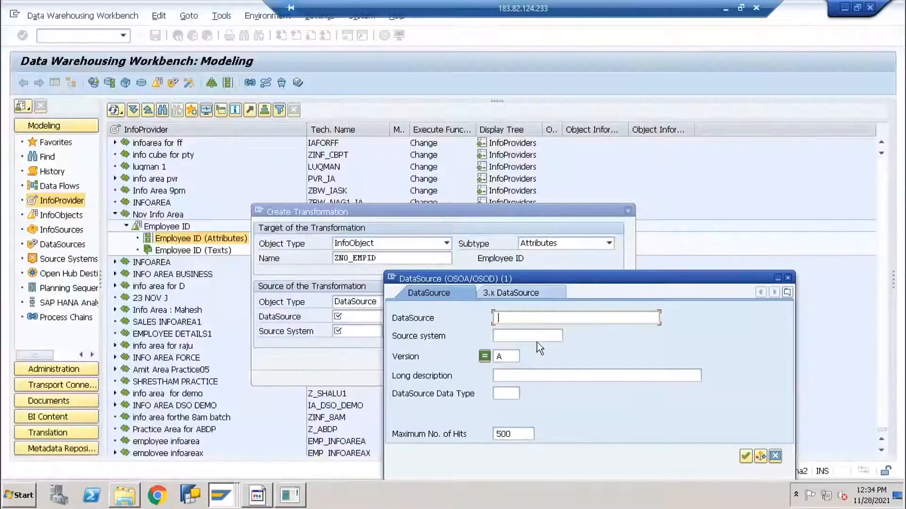
text(ZDS_NO_EMP_DATA)
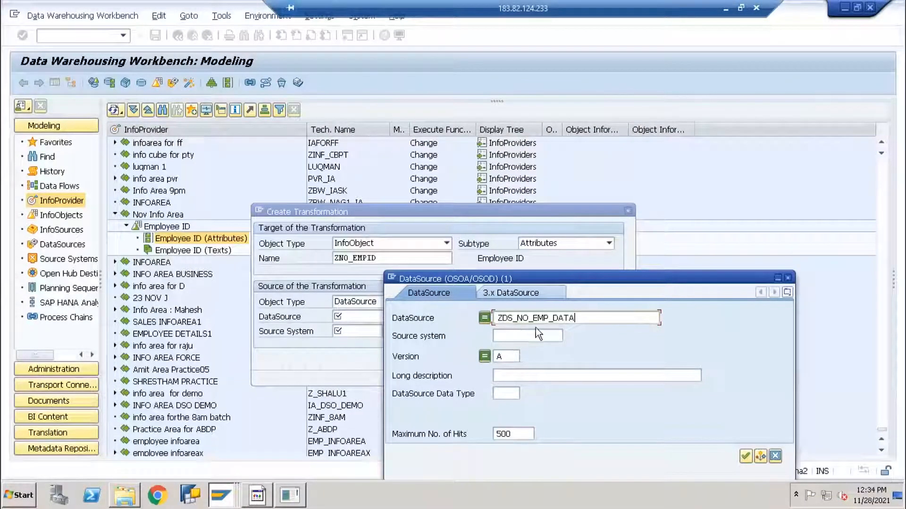
key(Return)
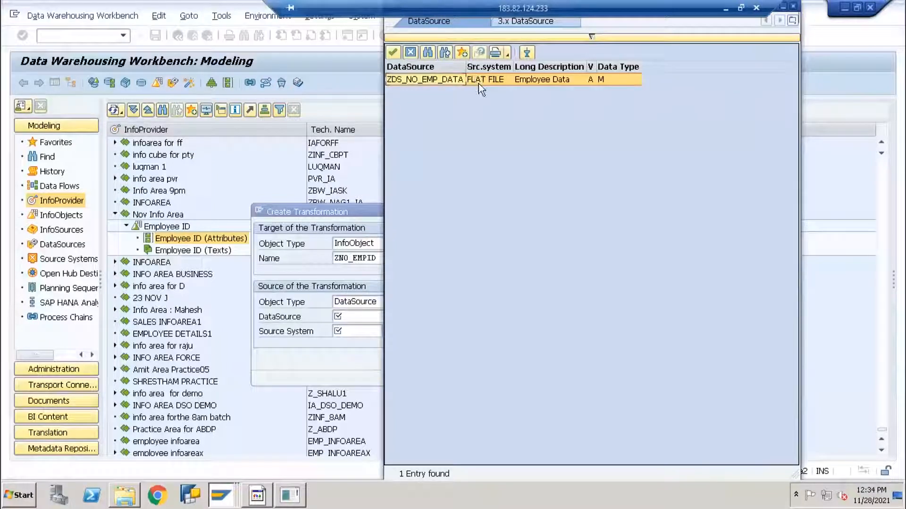
double_click(424, 81)
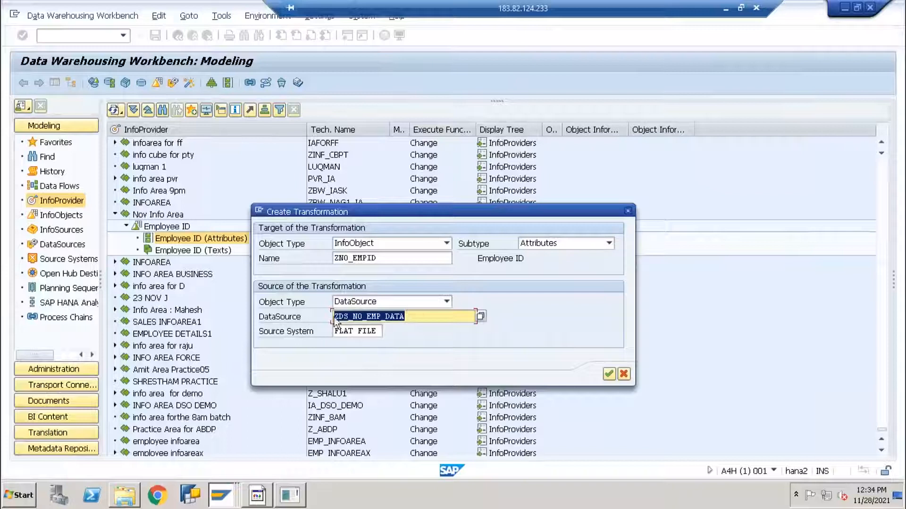
Step: Review the DataSource and source system entries and create the transformation from ZDS_NO_EMP_DATA to the ZNO_EMPID attributes
click(336, 318)
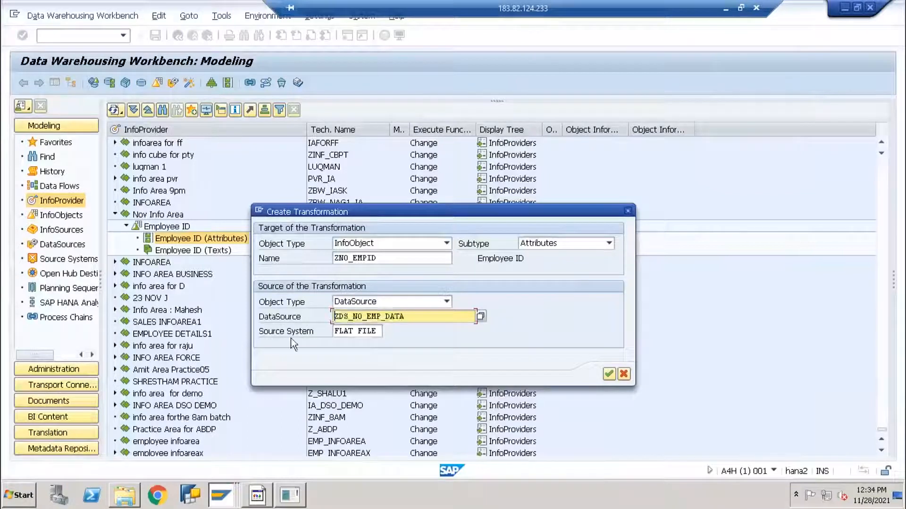
click(369, 332)
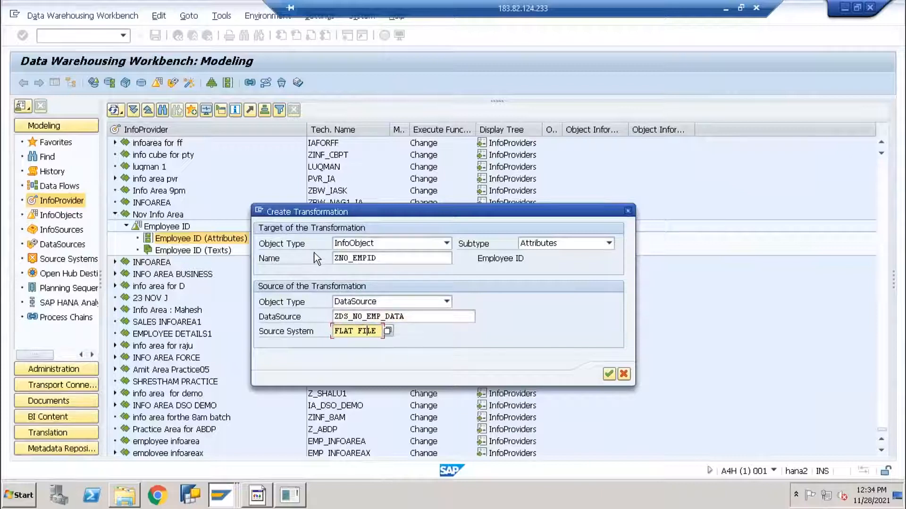
click(609, 374)
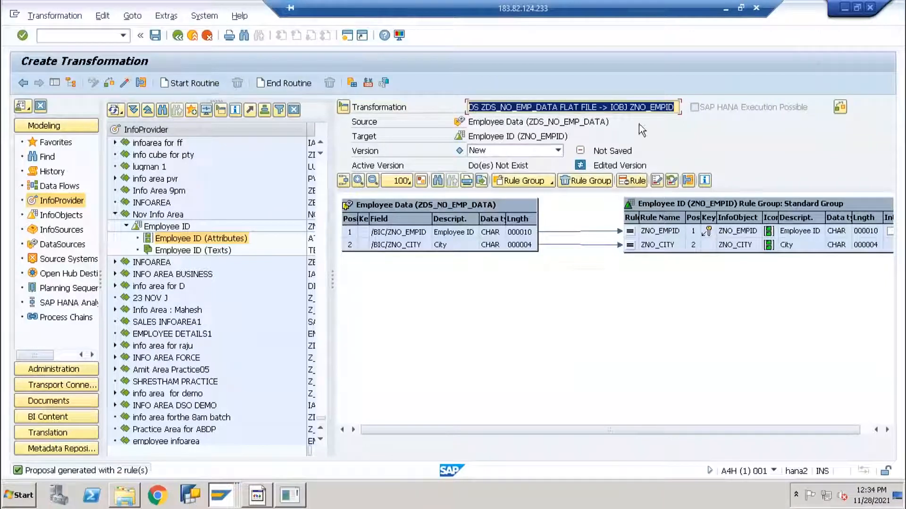
Step: Examine the full name of the new transformation, including its source and target parts
click(532, 108)
drag(471, 106, 707, 113)
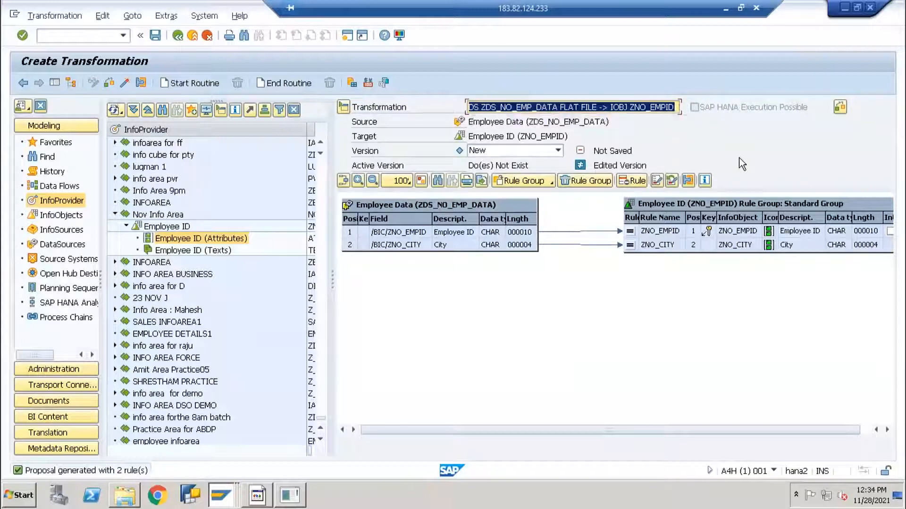
click(575, 109)
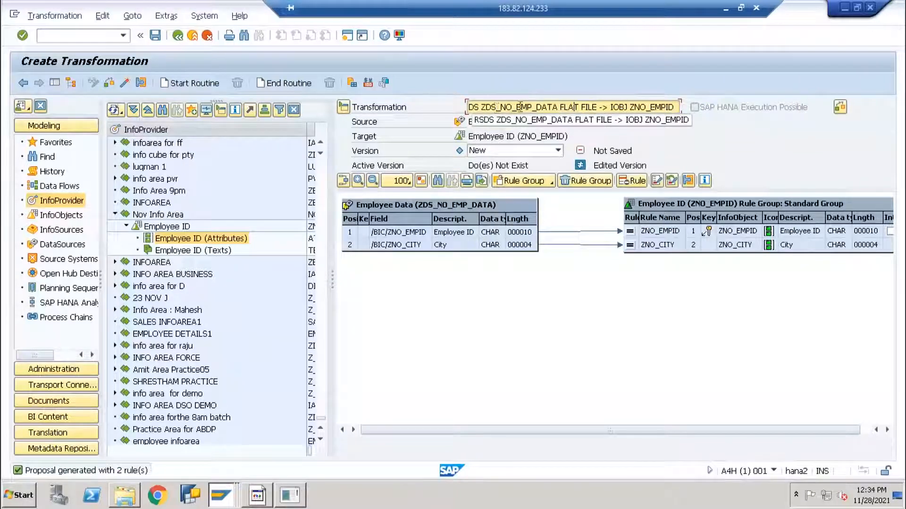
drag(482, 108, 563, 112)
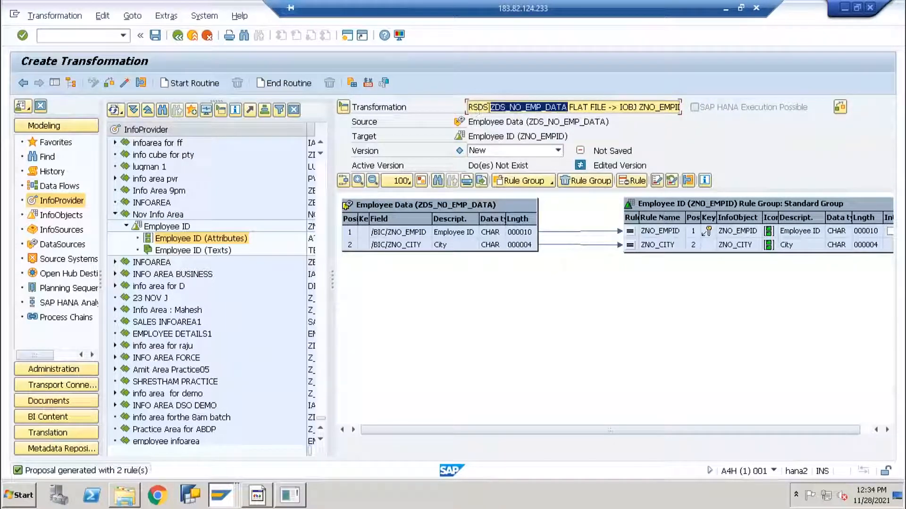
click(489, 108)
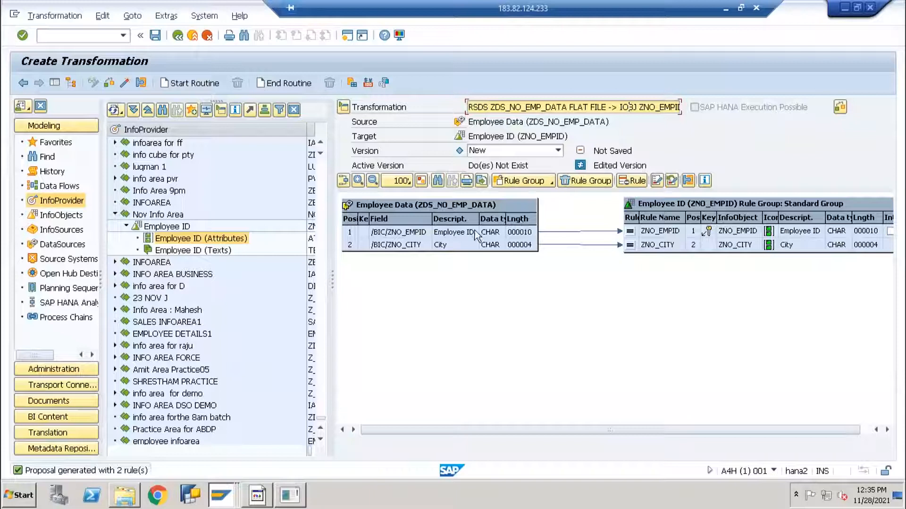
Step: Review the mapping between the source fields and the ZNO_EMPID and ZNO_CITY target rules
click(414, 243)
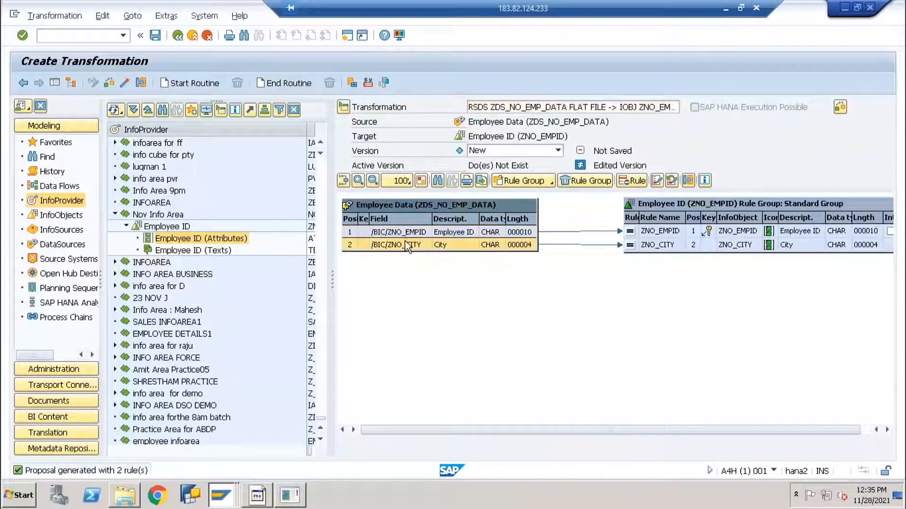
click(666, 230)
click(661, 245)
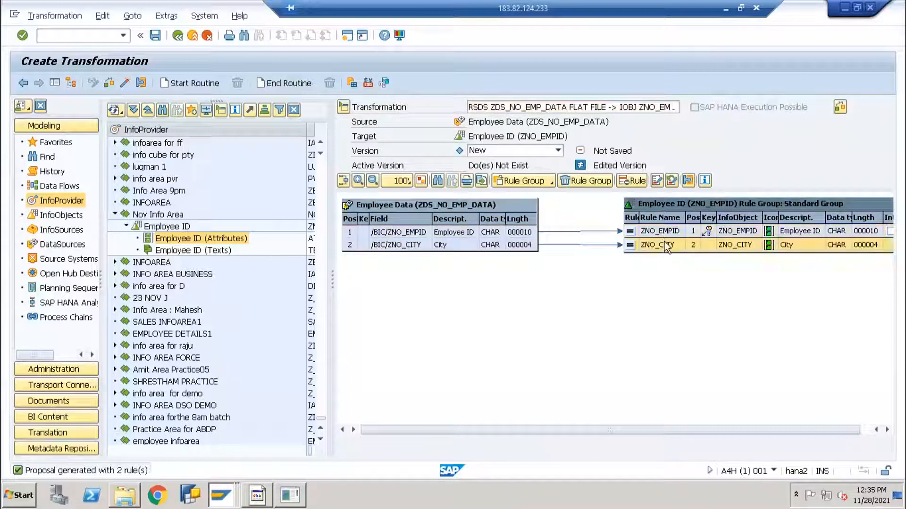
Step: Compare the Employee ID and City source fields with their target rules and activate the transformation
click(576, 232)
click(518, 233)
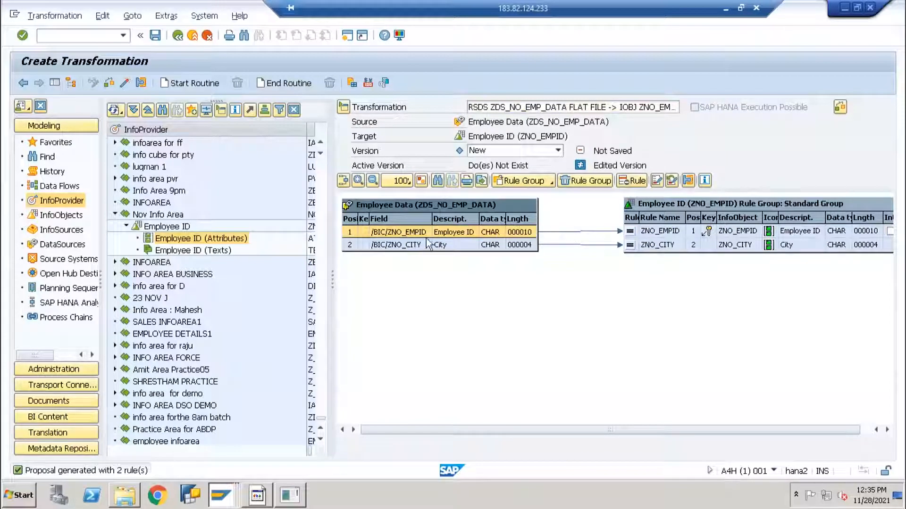
click(655, 234)
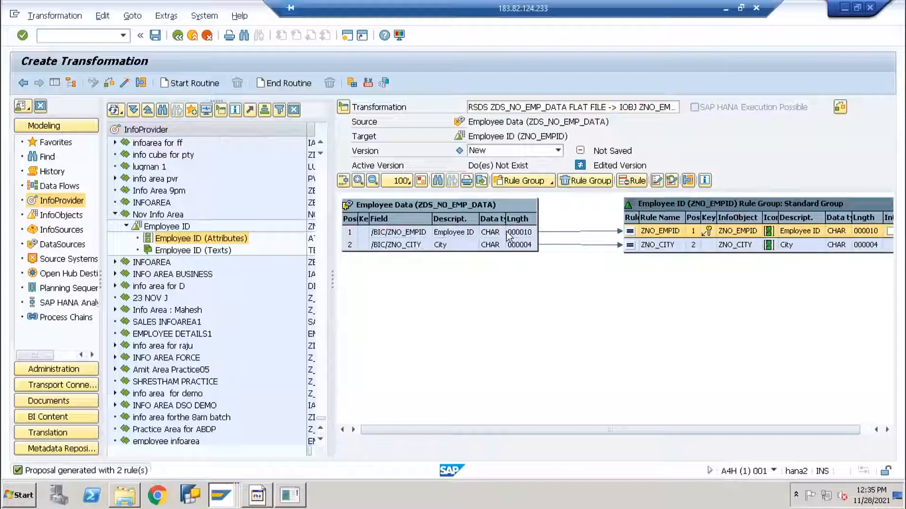
click(383, 232)
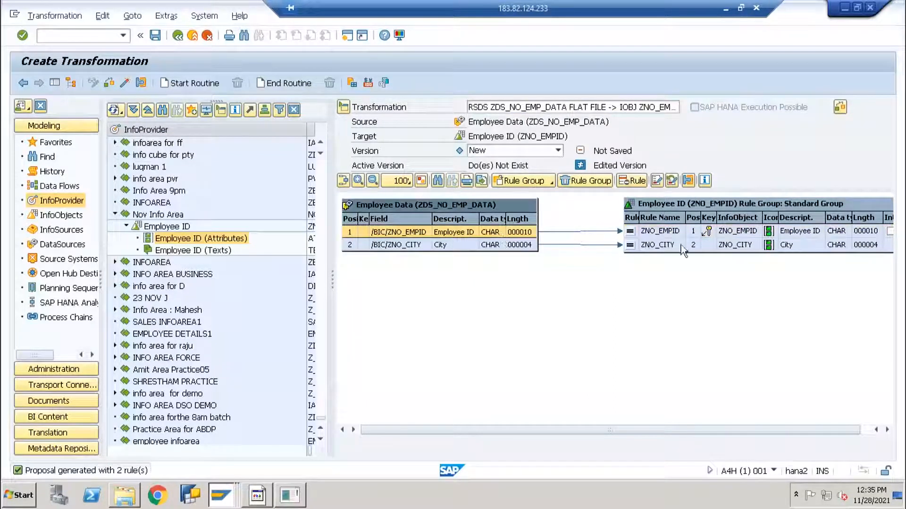
mouse_move(510, 246)
mouse_down()
mouse_move(624, 275)
mouse_move(654, 297)
mouse_move(590, 259)
mouse_move(532, 252)
mouse_up()
click(529, 245)
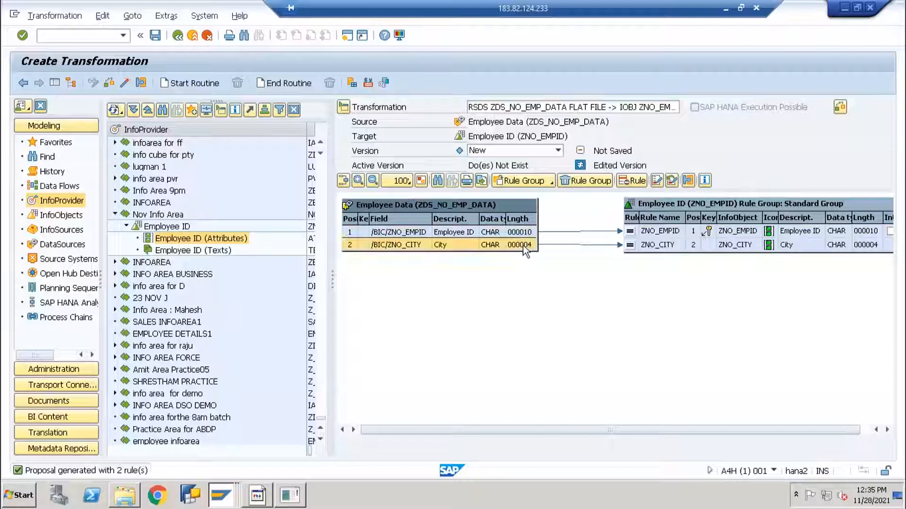
mouse_move(522, 245)
mouse_down()
mouse_move(679, 306)
mouse_move(661, 298)
mouse_move(659, 246)
mouse_move(531, 256)
mouse_up()
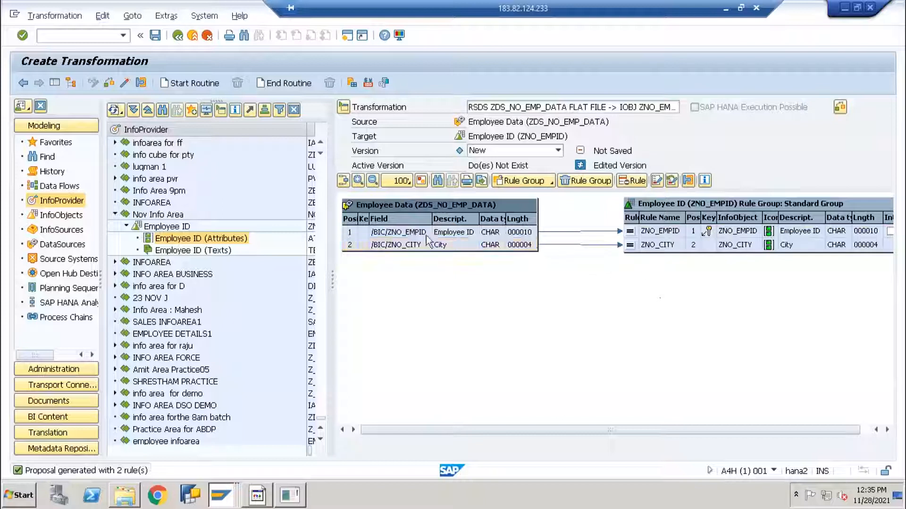
click(125, 84)
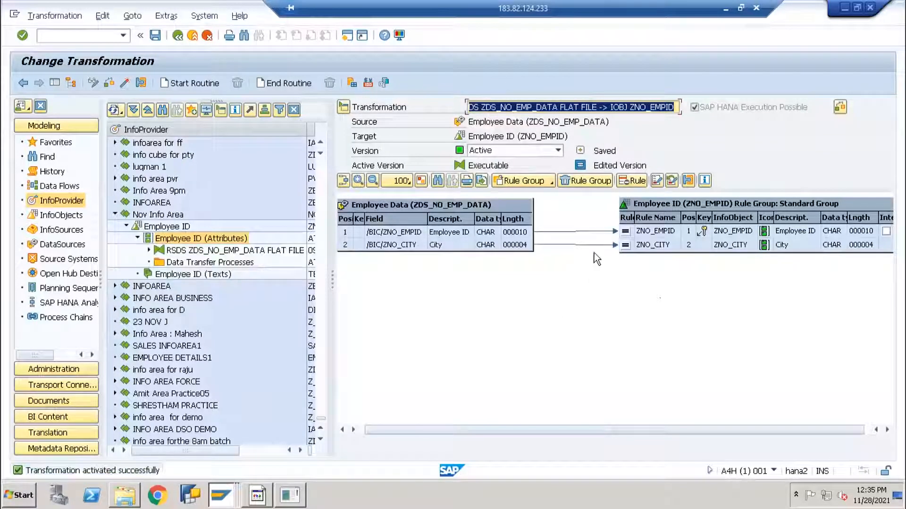
Step: Create a standard data transfer process for the Employee ID attributes with DataSource ZDS_NO_EMP_DATA from FLAT FILE as source
click(516, 233)
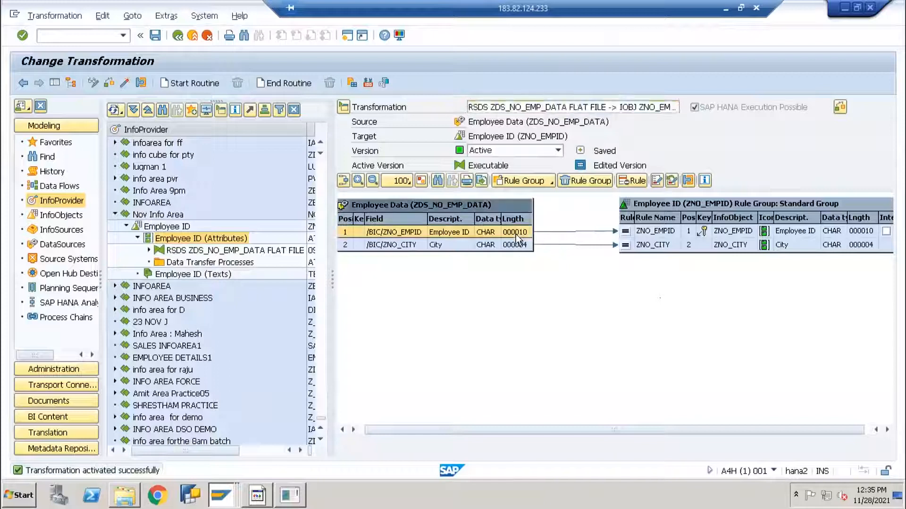
click(675, 235)
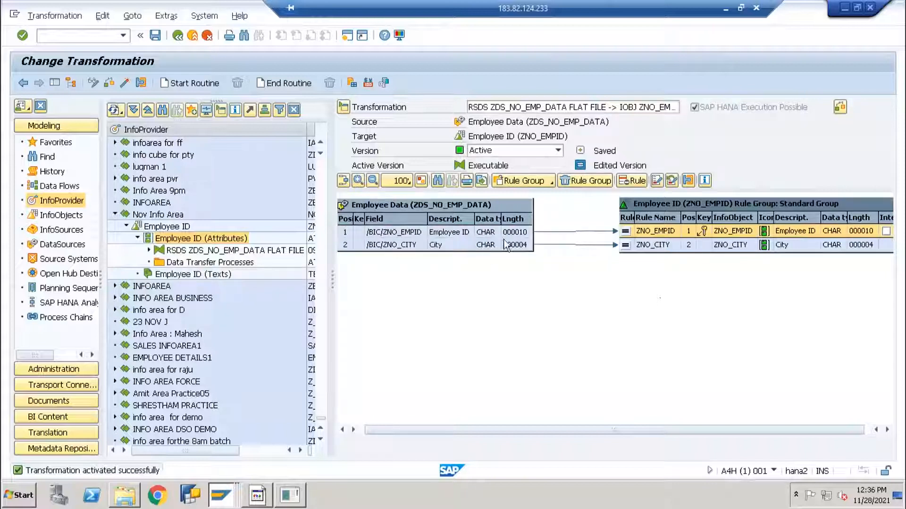
click(406, 233)
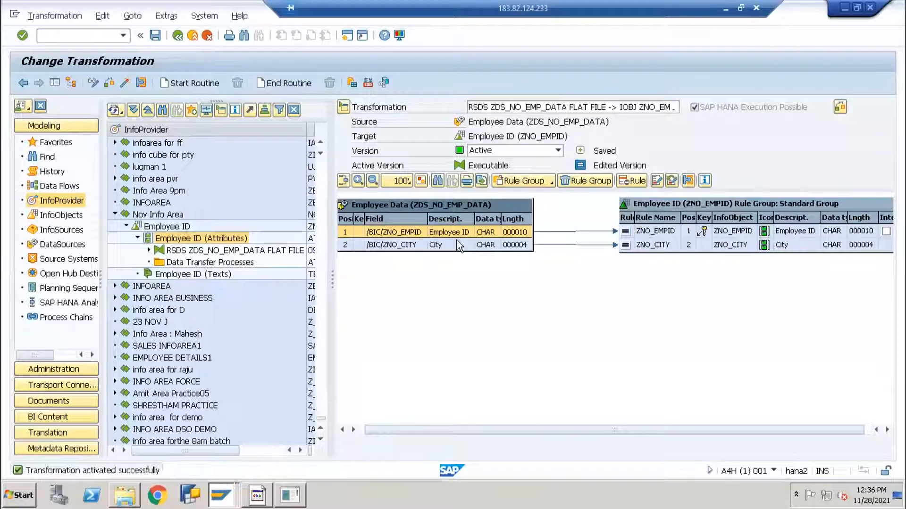
click(474, 245)
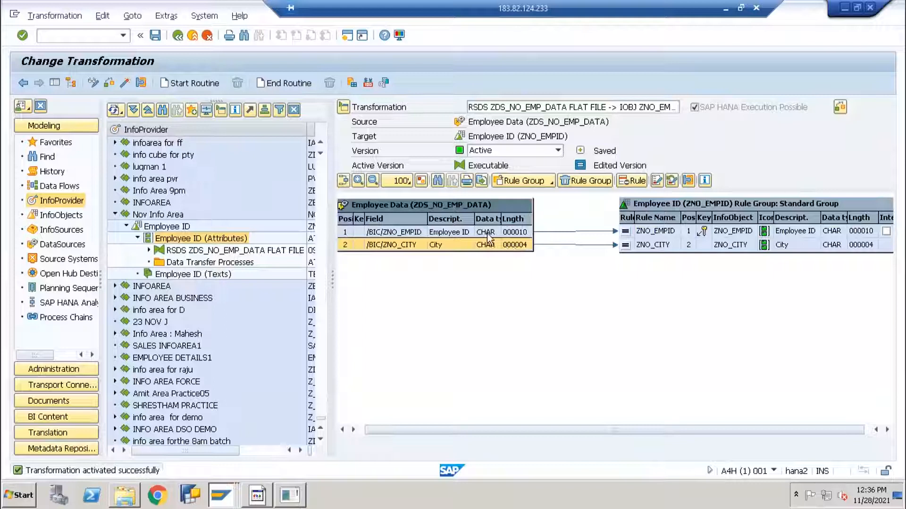
click(174, 265)
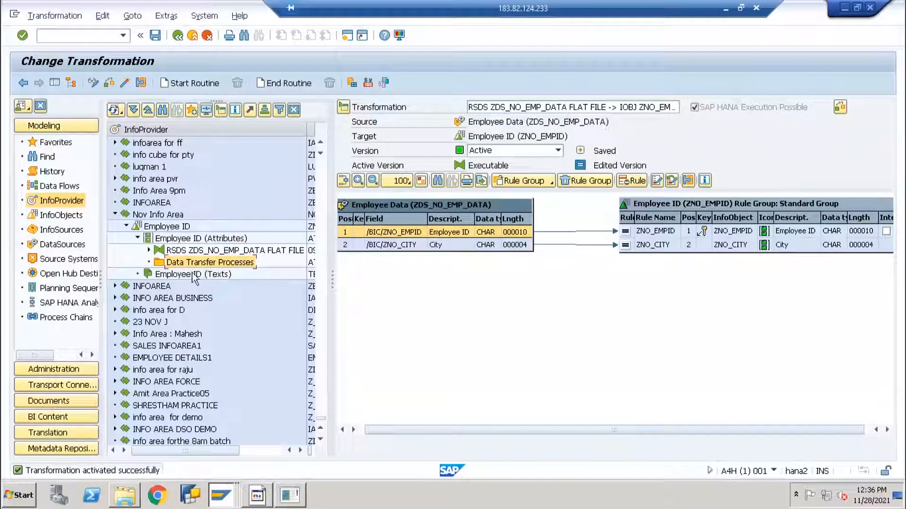
right_click(200, 267)
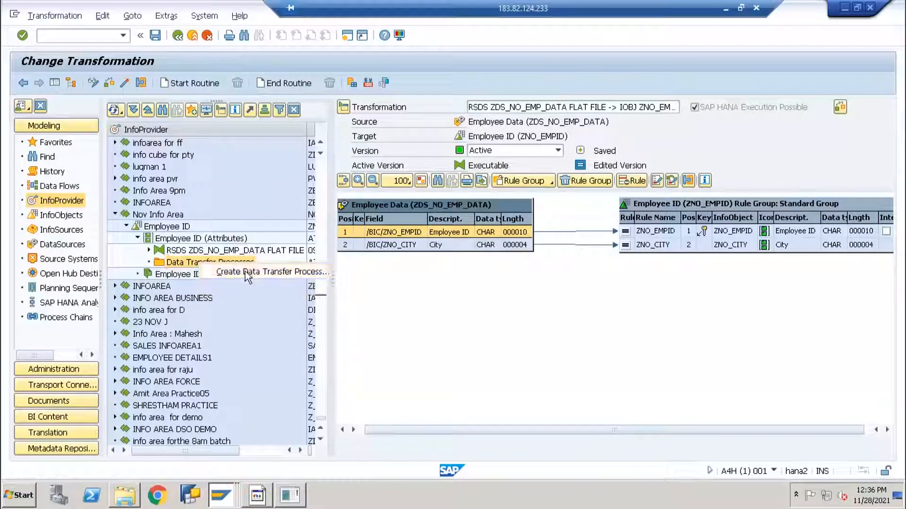
click(245, 272)
drag(218, 239, 517, 212)
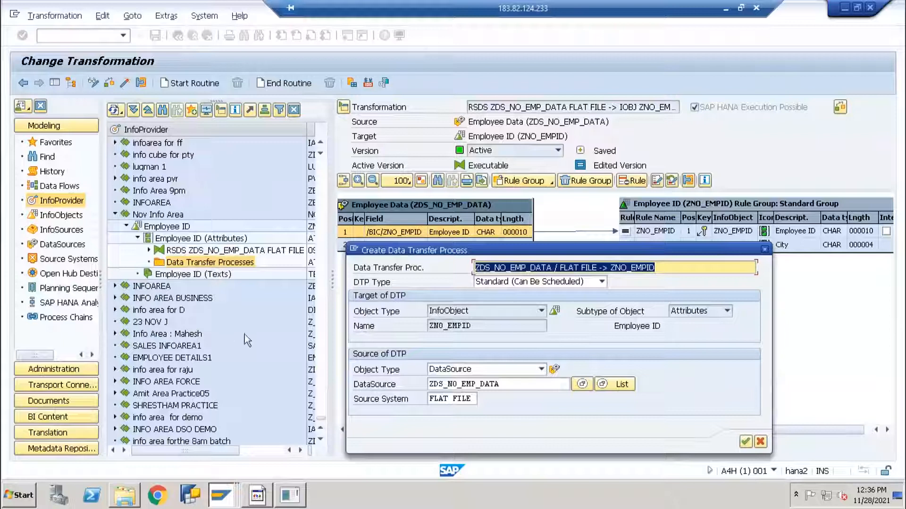
click(745, 442)
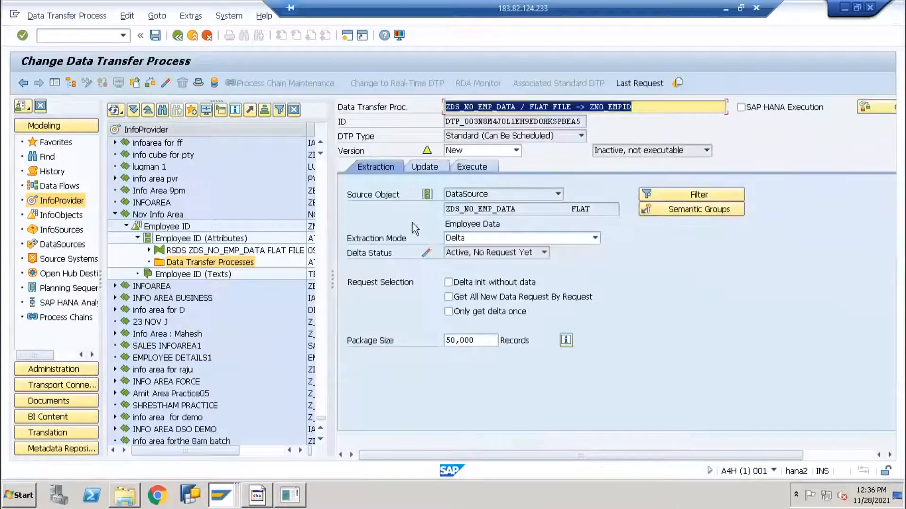
Step: Keep the extraction mode at Delta, activate the data transfer process, and accept its consistency check
click(491, 237)
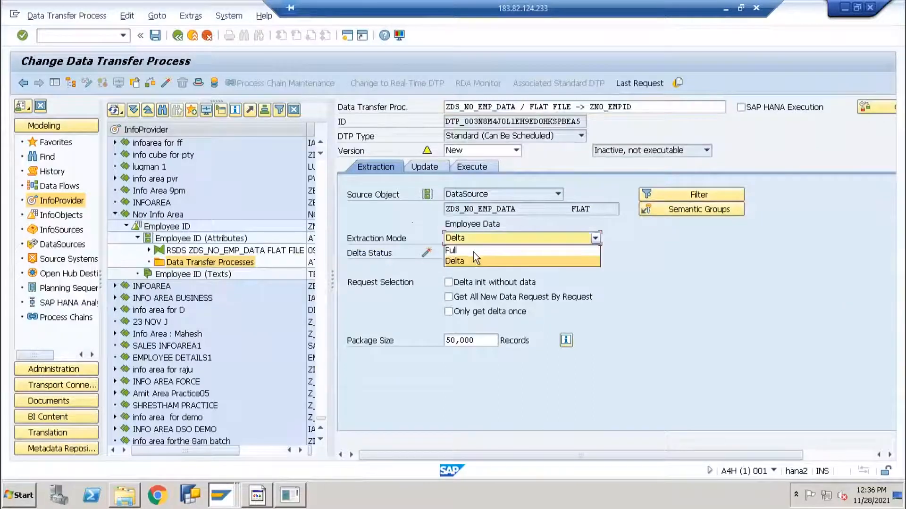
click(683, 262)
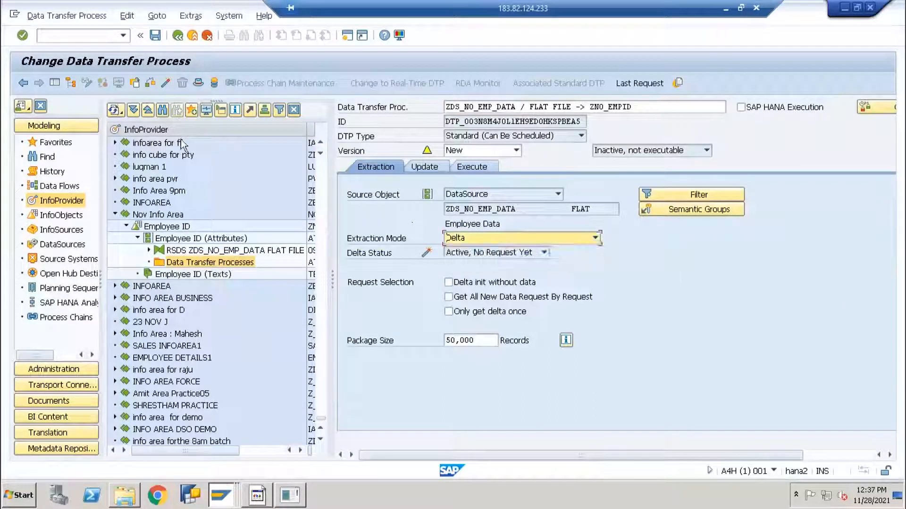
click(164, 82)
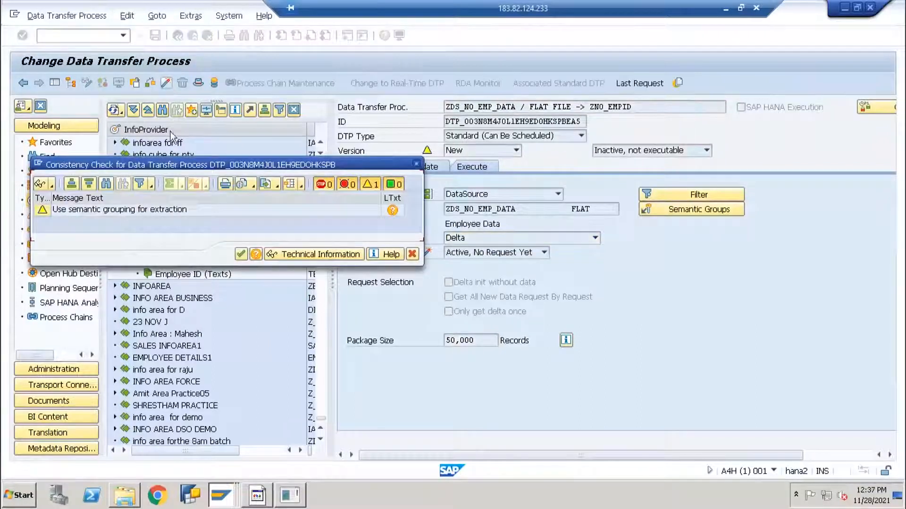
click(240, 257)
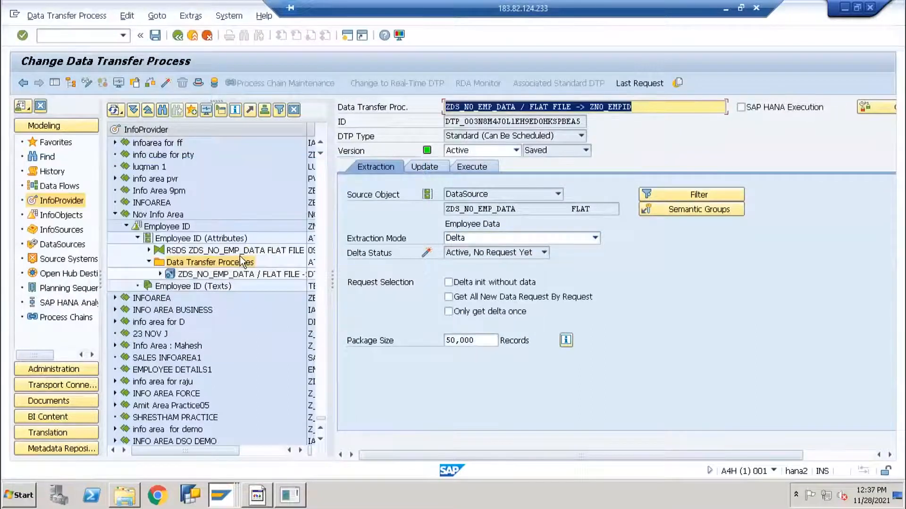
Step: Examine the transformation and data transfer process entries listed under Employee ID (Attributes)
click(161, 251)
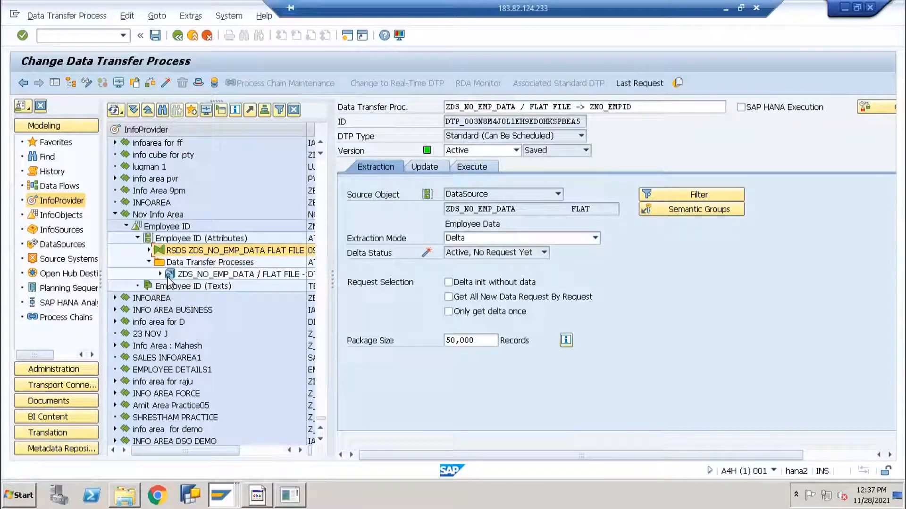
click(176, 278)
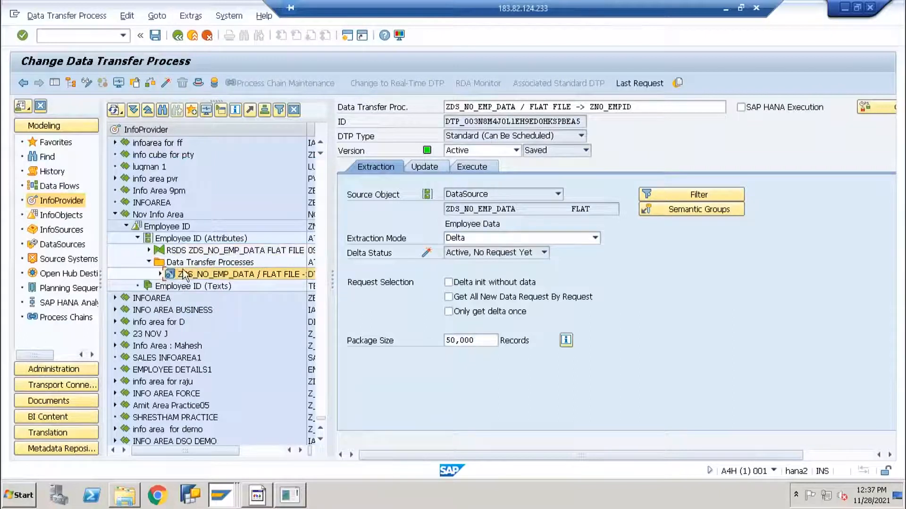
click(169, 252)
click(169, 278)
click(178, 251)
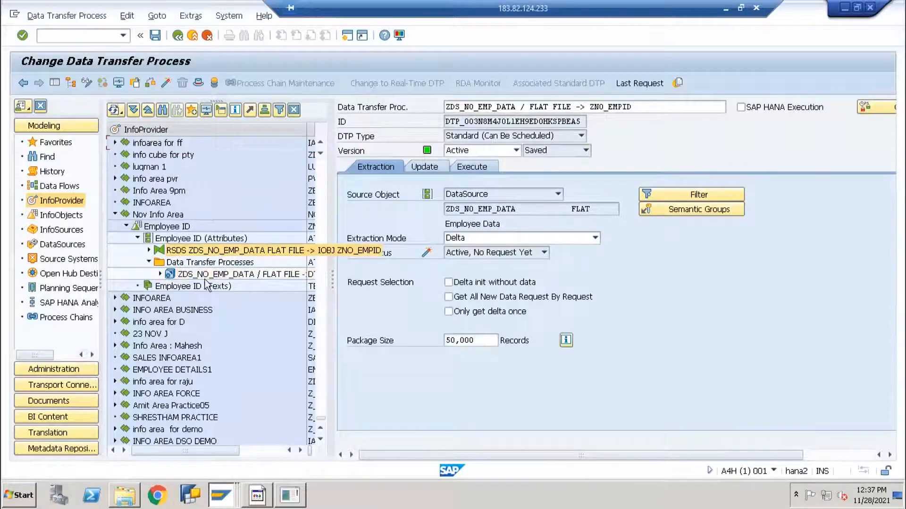
click(266, 274)
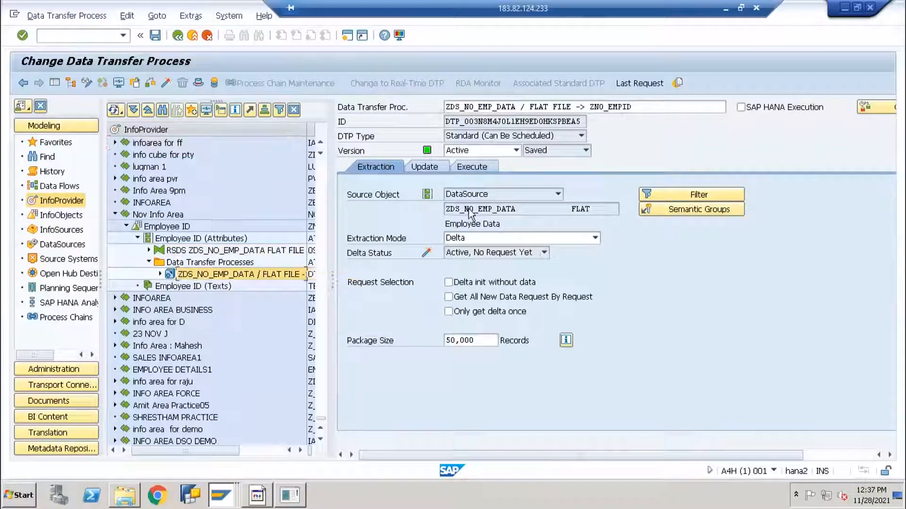
Step: Display the current contents of ZNO_EMPID's master data table /BIC/PZNO_EMPID and return to the characteristic details
double_click(167, 226)
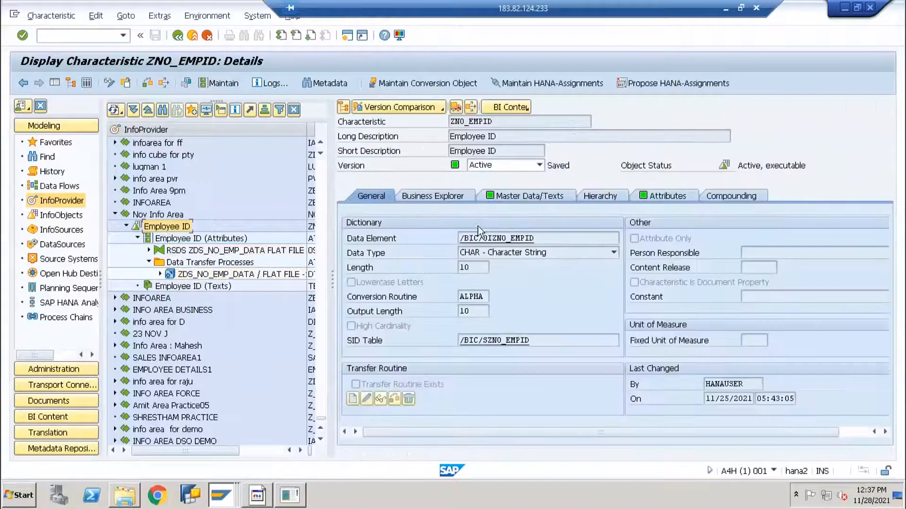
click(513, 202)
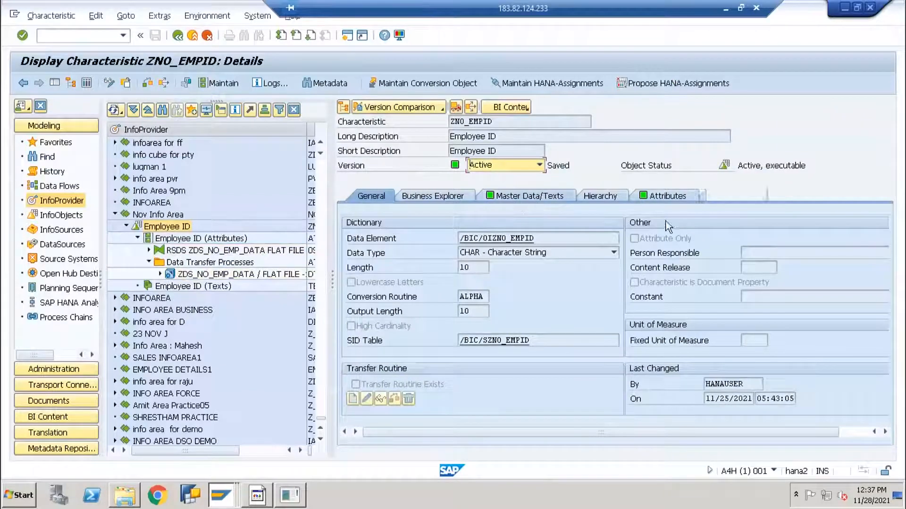
double_click(842, 253)
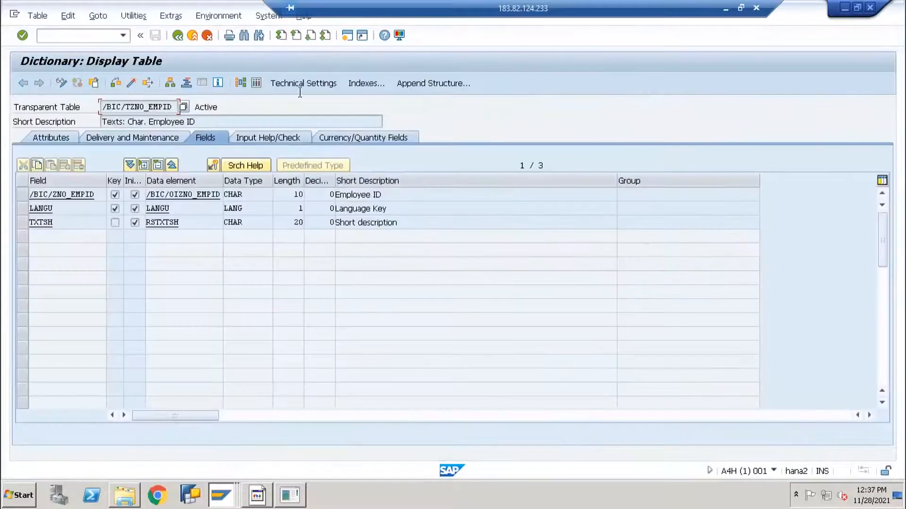
double_click(483, 269)
click(240, 85)
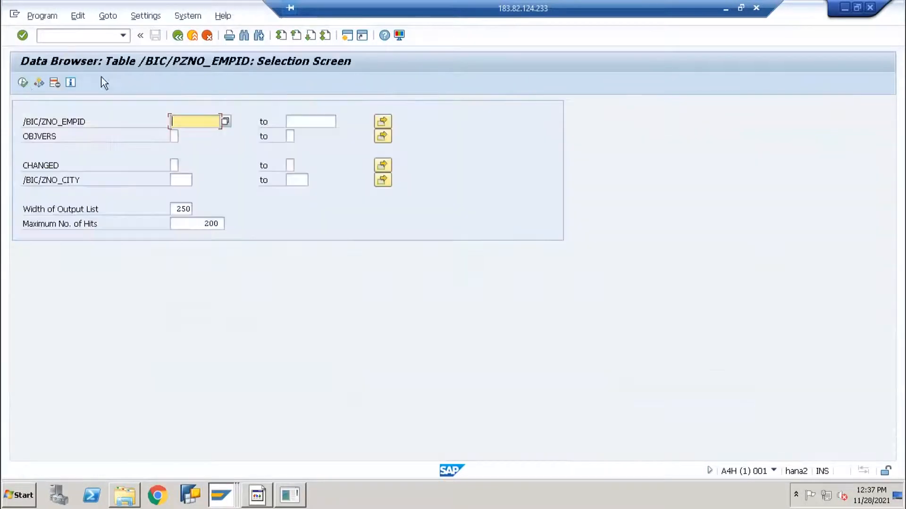
click(21, 84)
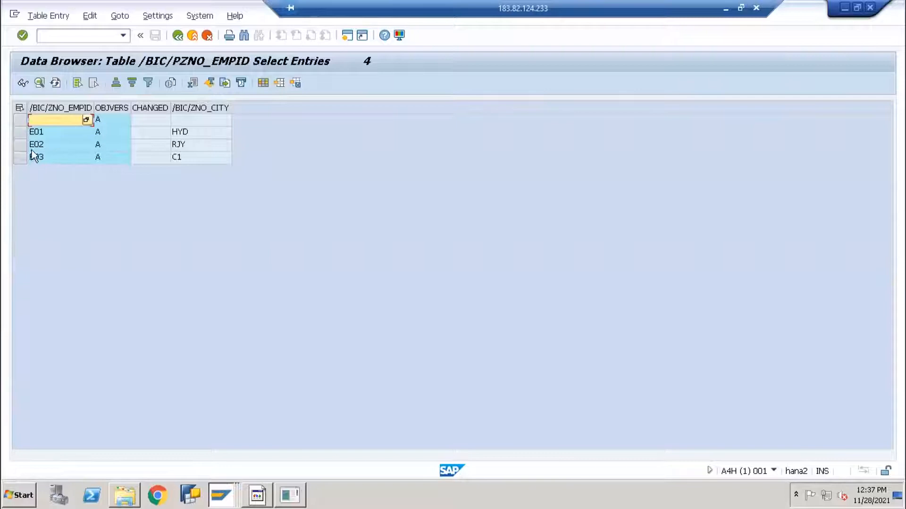
click(177, 36)
click(180, 39)
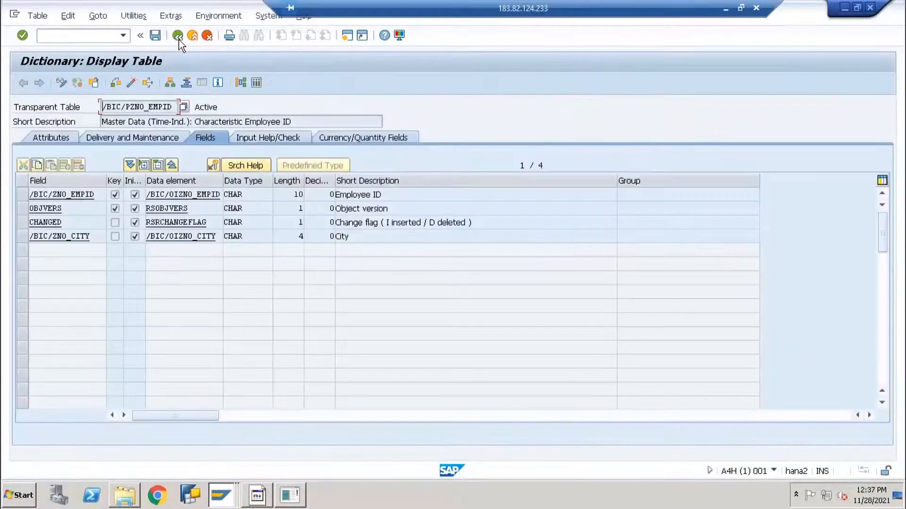
click(179, 40)
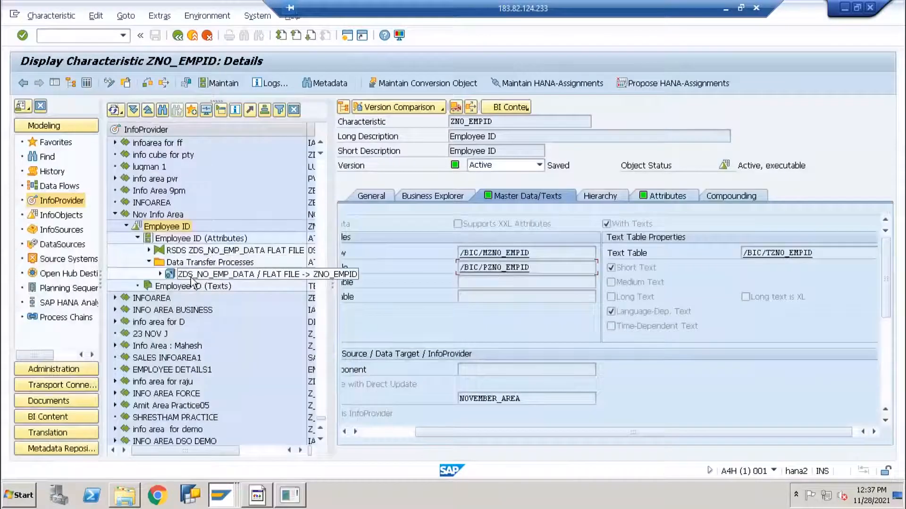
Step: Reopen the Employee ID data transfer process, check its update target, execute it serially in the background, and open its request monitor
click(168, 275)
double_click(169, 279)
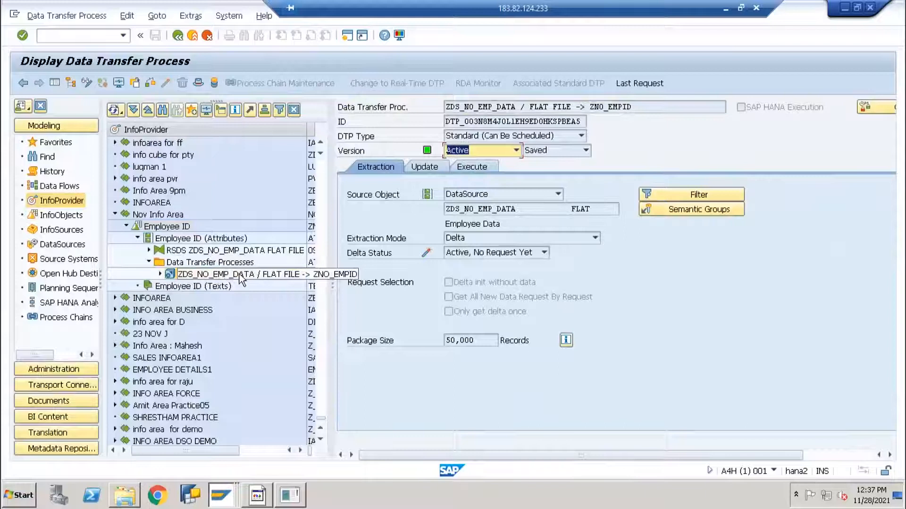
click(429, 168)
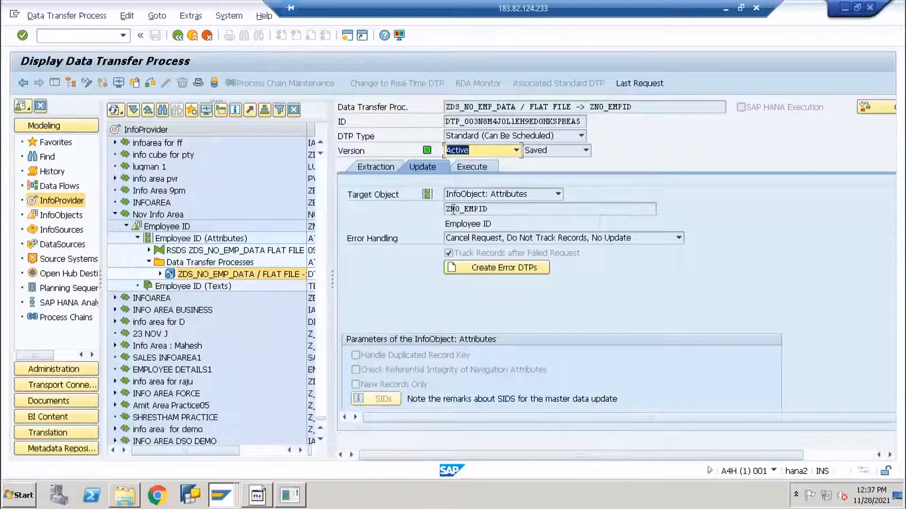
click(451, 209)
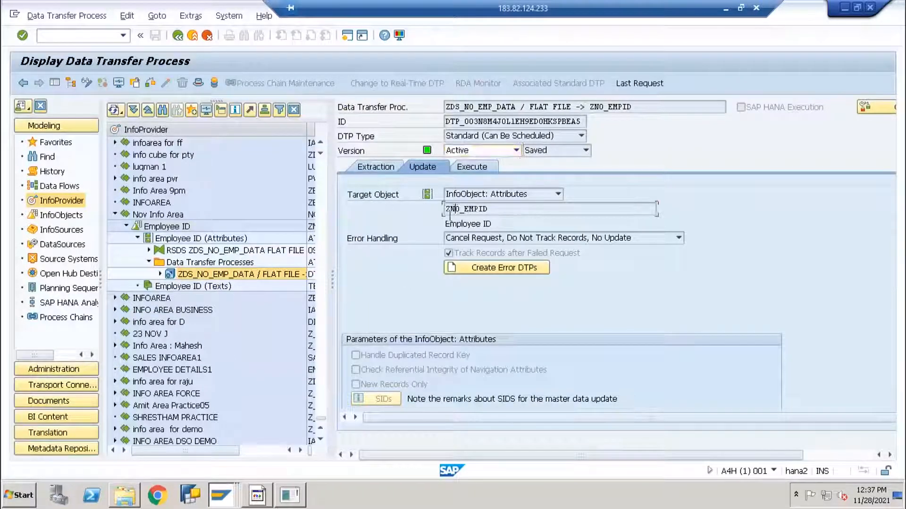
click(467, 167)
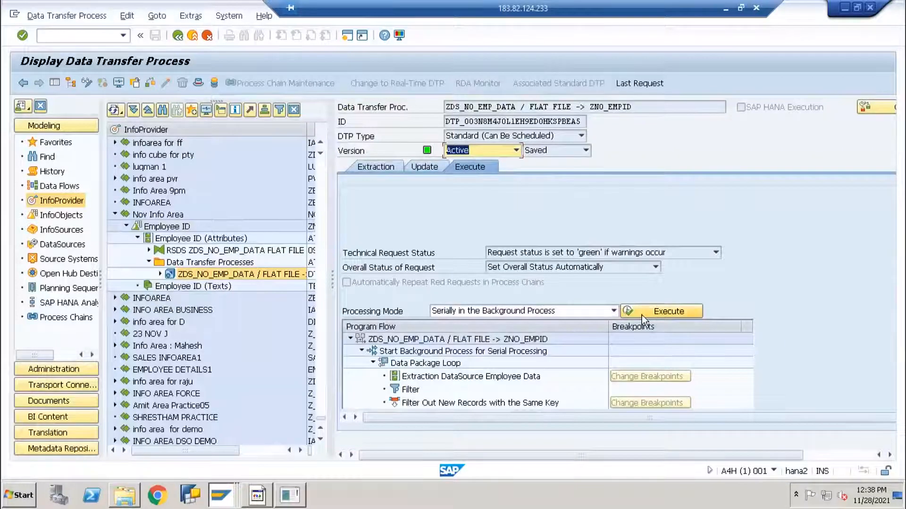
click(642, 315)
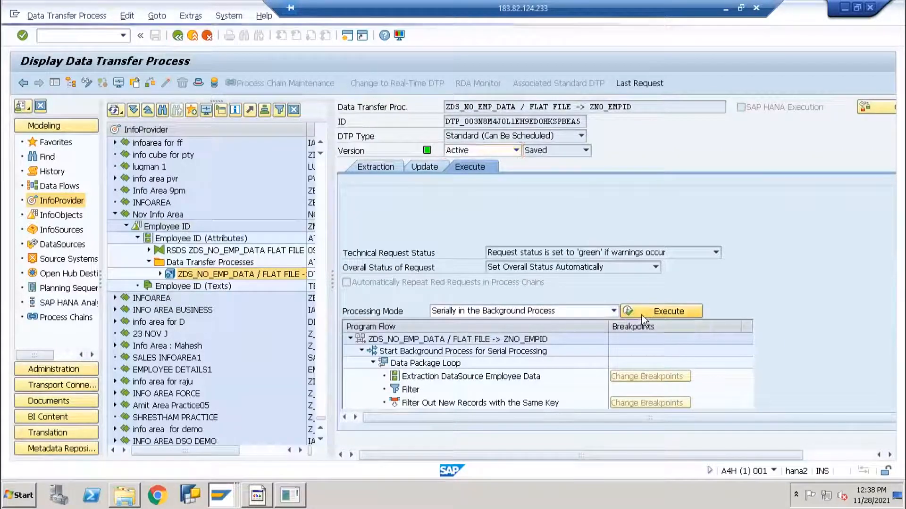
click(173, 274)
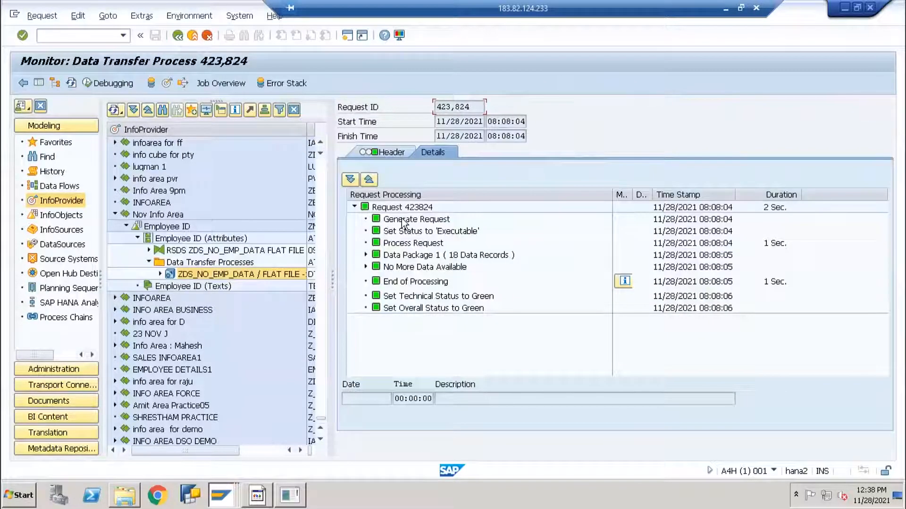
Step: Expand Data Package 1 in the request monitor and examine its extraction, filter, transformation and attribute update entries
click(406, 257)
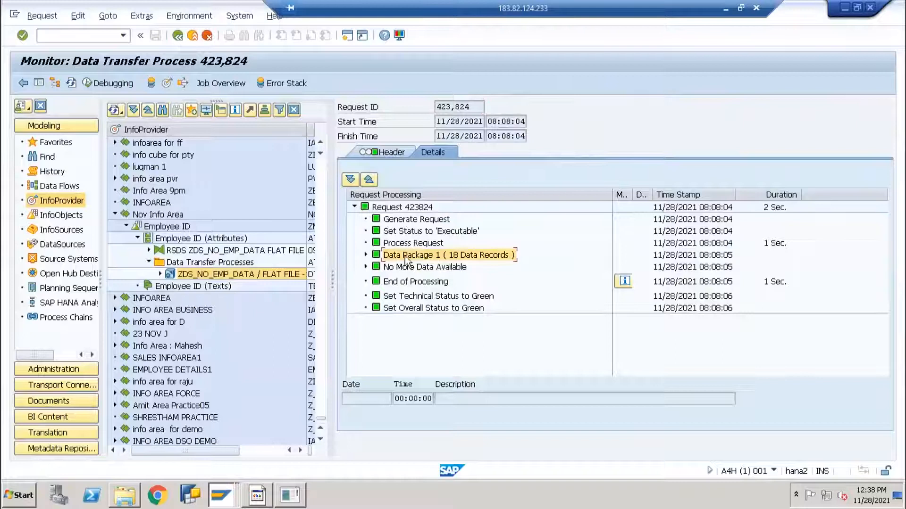
click(366, 255)
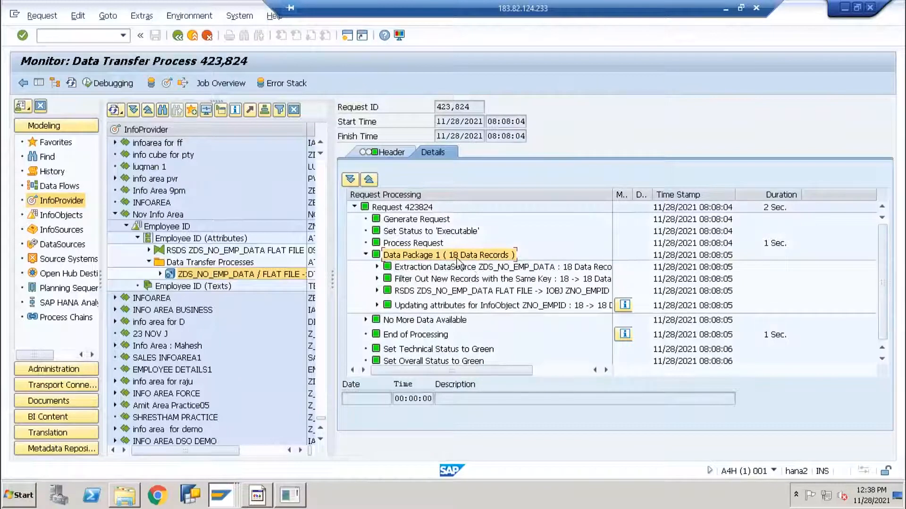
click(539, 311)
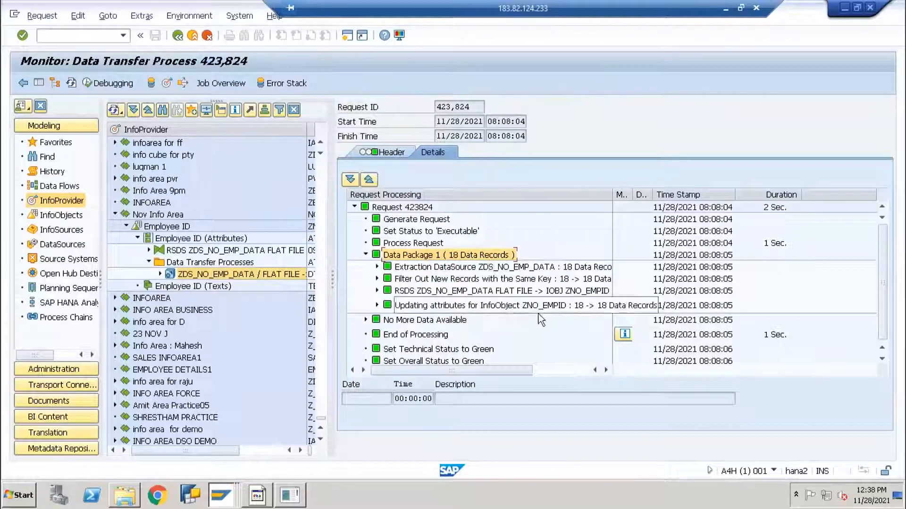
Step: From the Employee ID characteristic, open master data table /BIC/PZNO_EMPID, check its number of entries, and display all its records
click(167, 229)
double_click(167, 229)
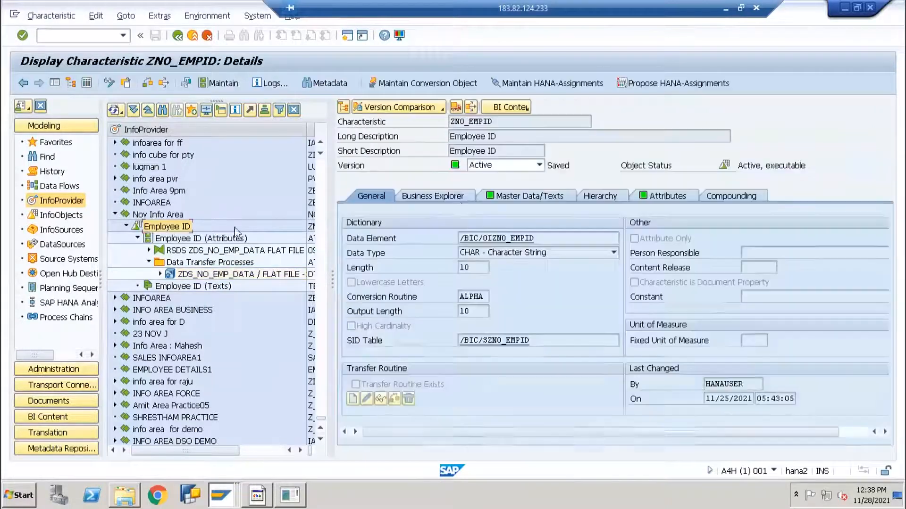
click(511, 197)
double_click(538, 268)
click(256, 83)
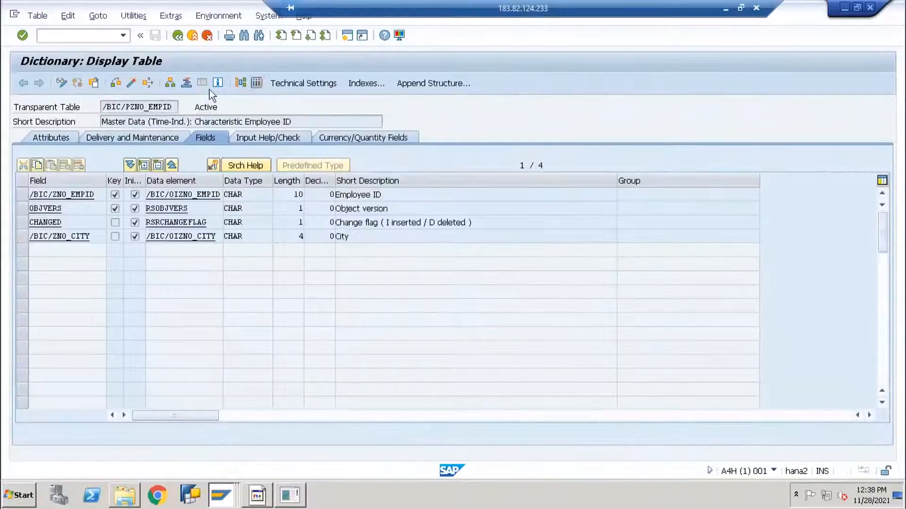
click(117, 83)
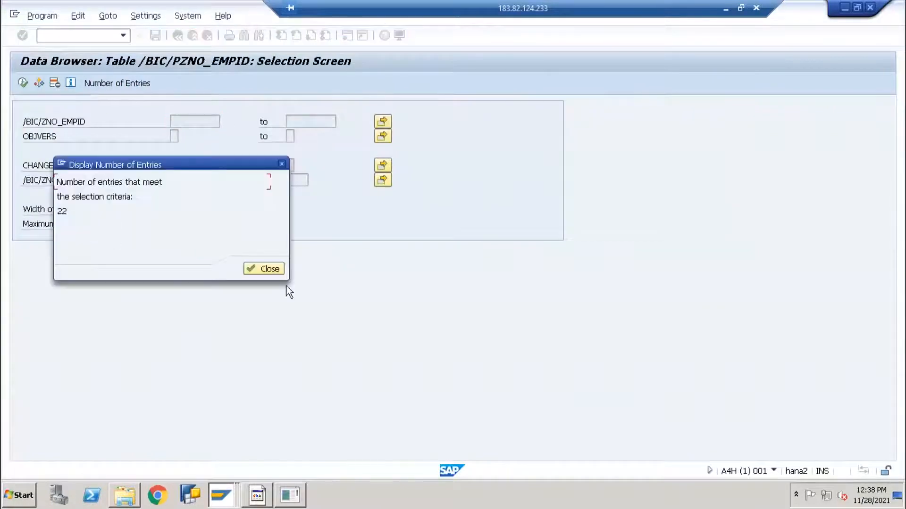
click(263, 268)
click(23, 83)
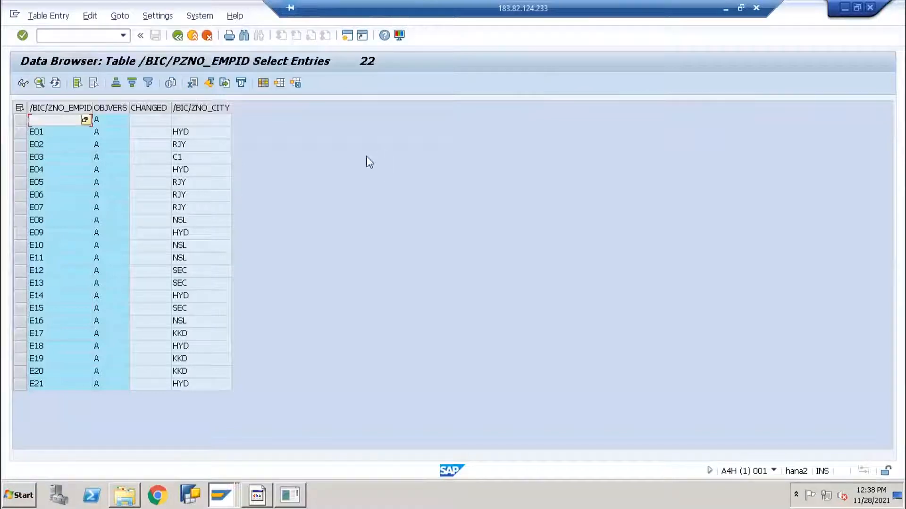
click(227, 194)
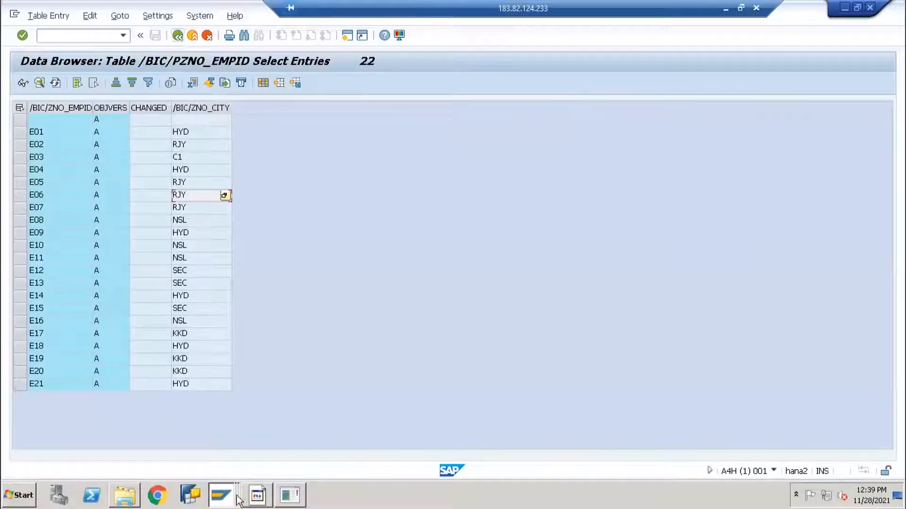
Step: Switch to the PowerPoint slide and review the flow from Local Hard Disk through the PSA to ZNO_EMPID
click(289, 496)
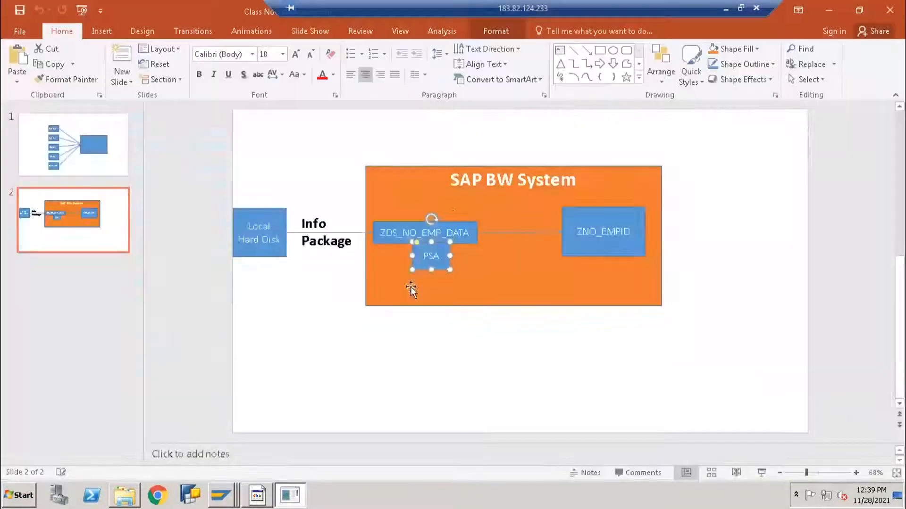
click(319, 306)
click(265, 247)
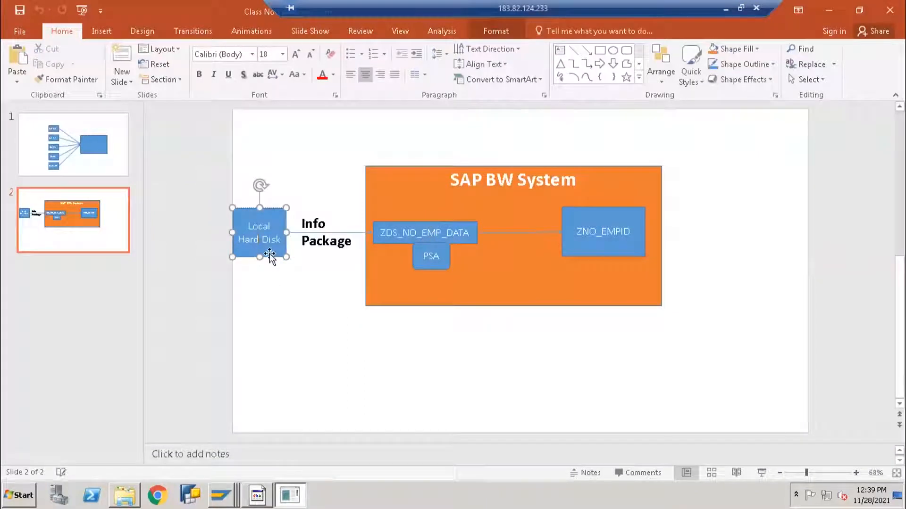
click(434, 264)
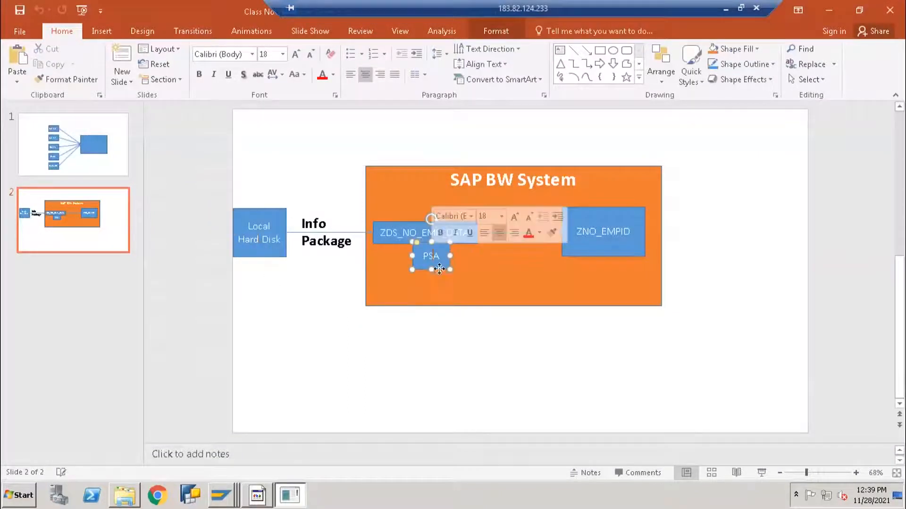
click(625, 248)
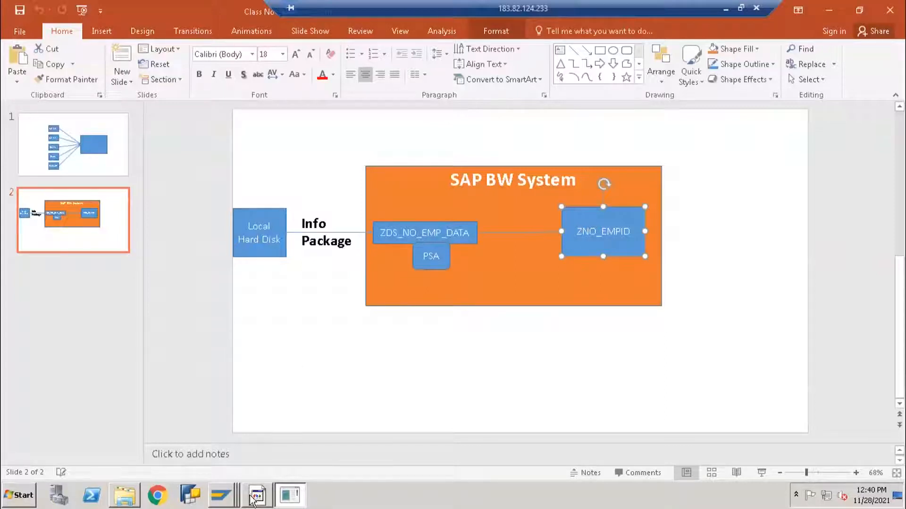
Step: Switch to the SAP session displaying DataSource ZDS_NO_EMP_DATA, exit the DataSource Repository, and start transaction rsa11
click(226, 503)
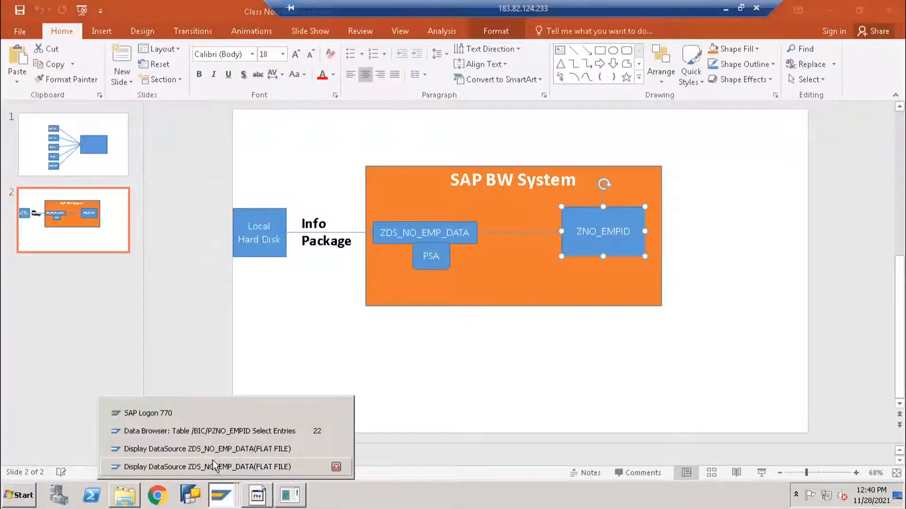
click(216, 465)
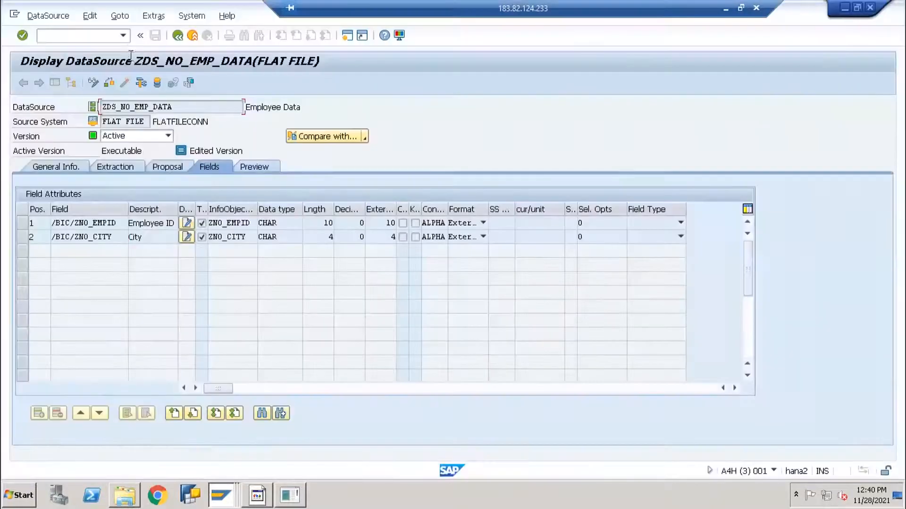
click(190, 36)
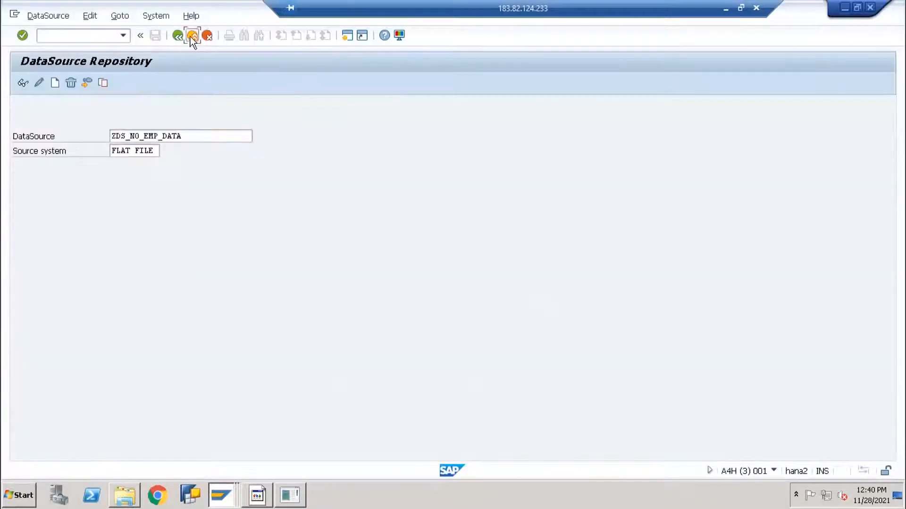
click(190, 35)
text(rsa11)
key(Return)
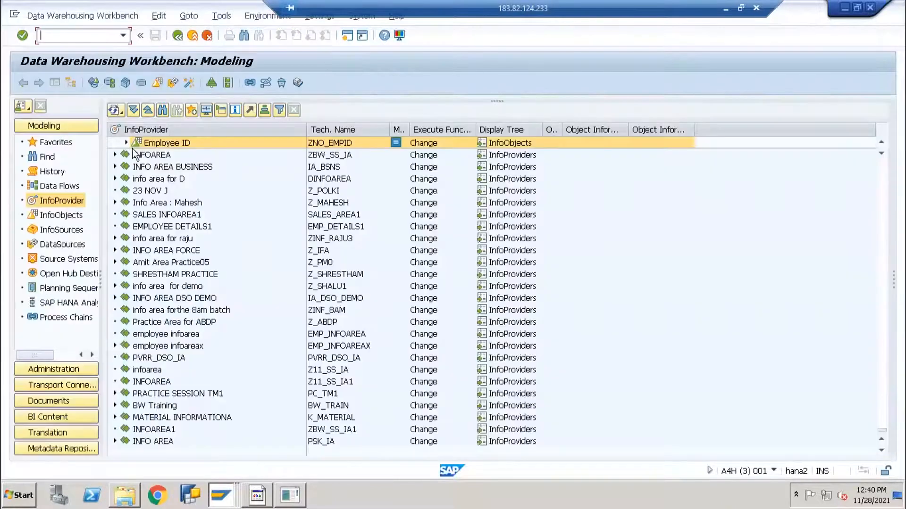
Step: Expand Employee ID (Attributes) under Nov Info Area and its transformation down to the Employee Data source
click(126, 143)
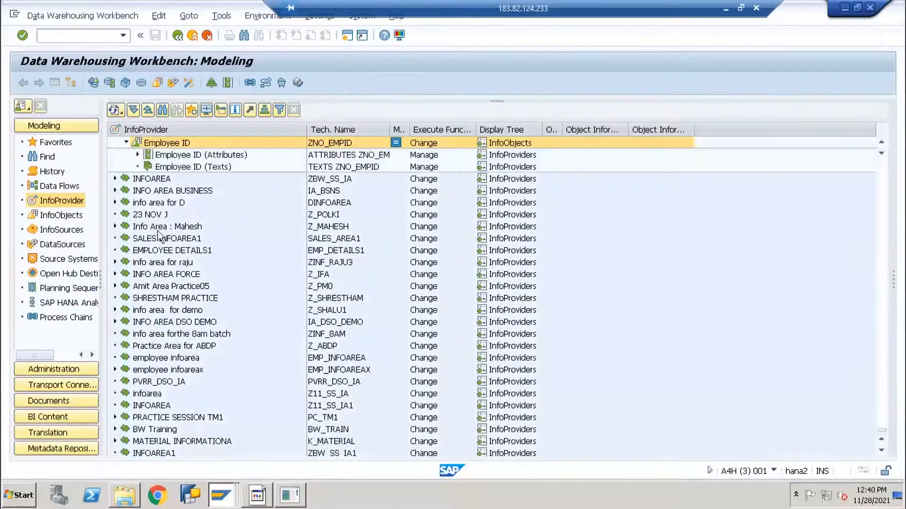
click(333, 203)
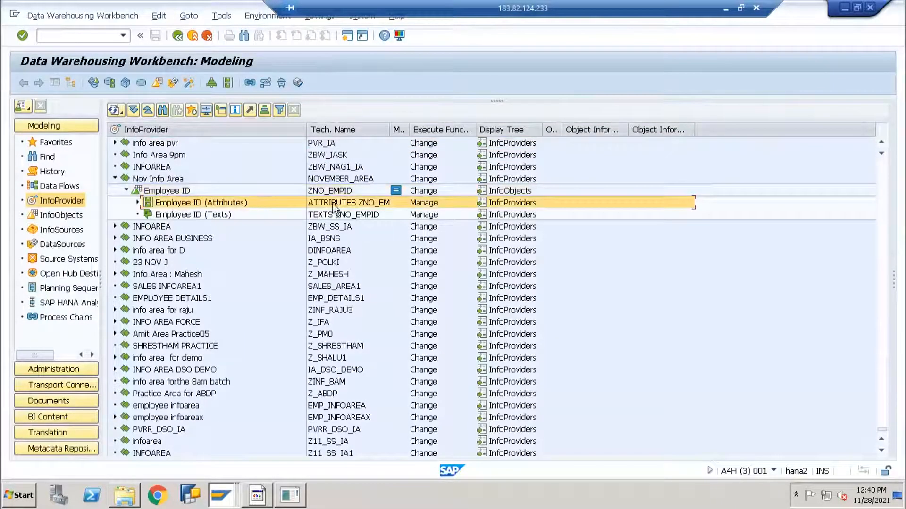
click(138, 202)
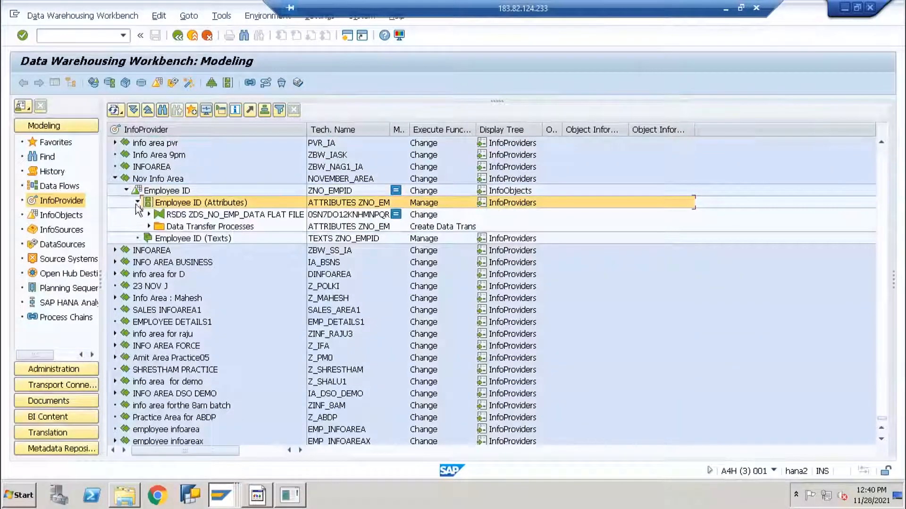
click(168, 216)
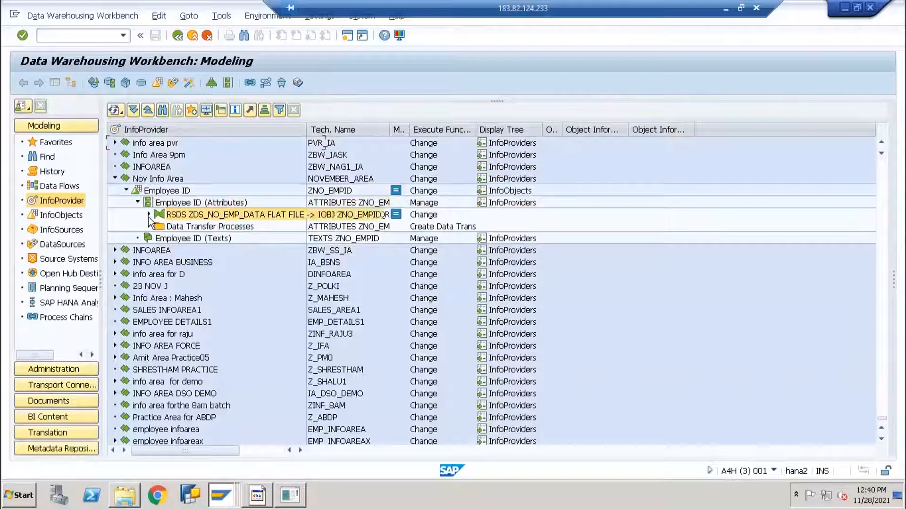
click(149, 215)
click(185, 228)
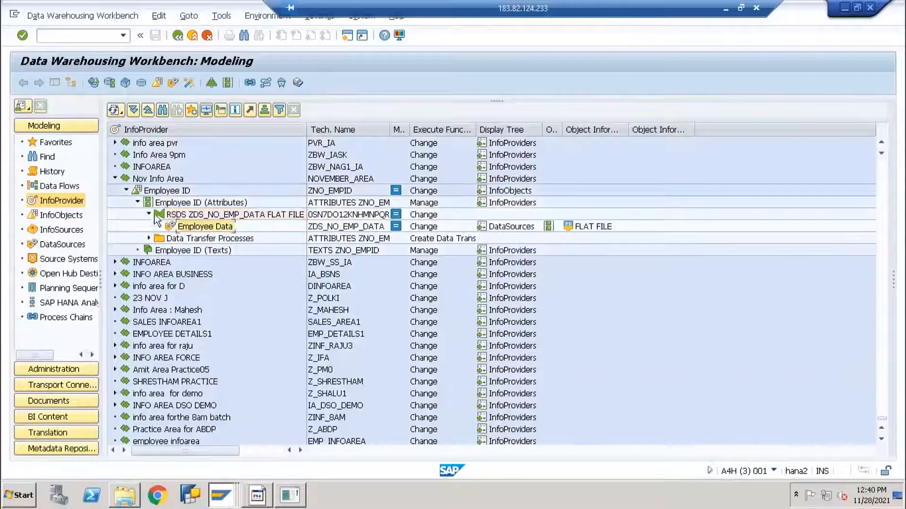
Step: Display the data flow of the Employee ID InfoObject, expanded Upwards and Downwards
right_click(166, 192)
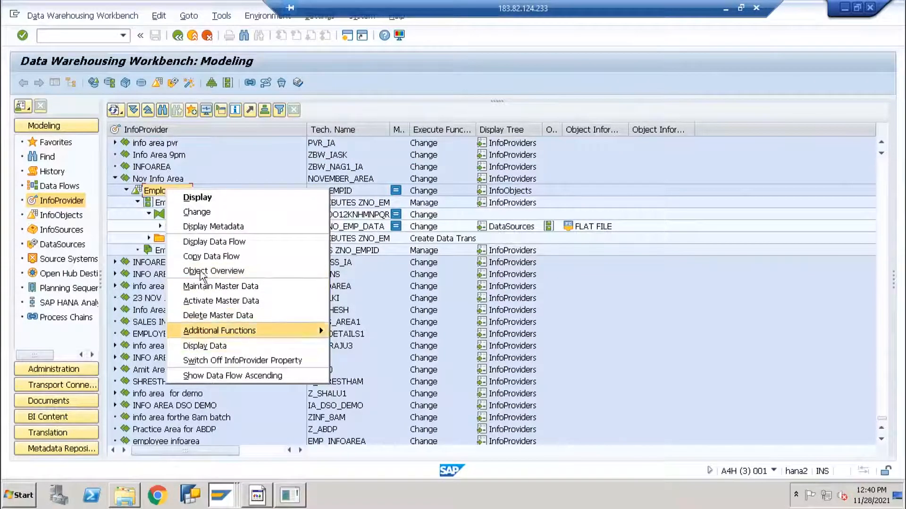
click(193, 243)
drag(475, 147, 298, 77)
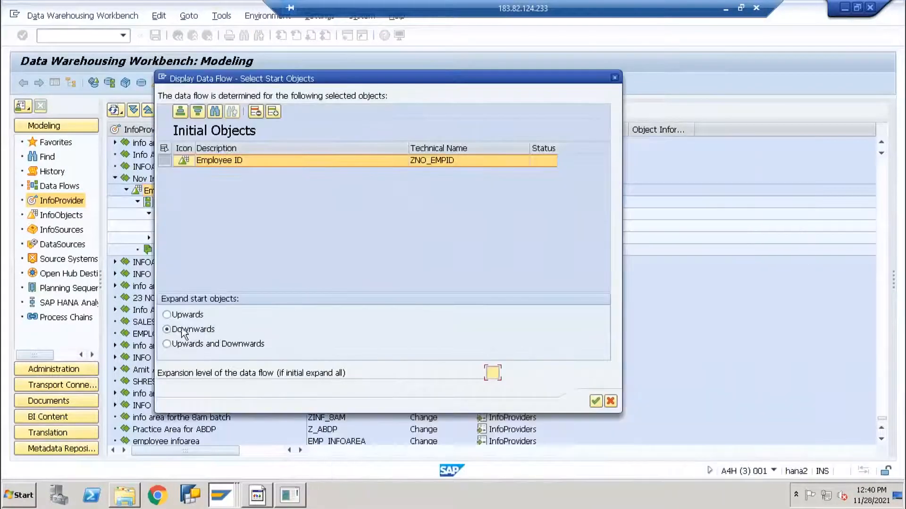
click(198, 349)
click(595, 401)
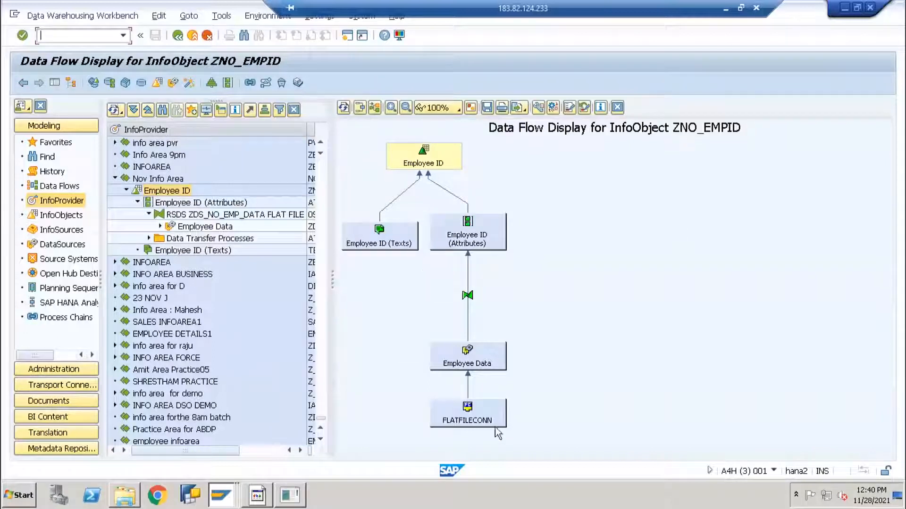
Step: Examine the data flow's FLATFILECONN, Employee Data, Employee ID (Attributes) and Employee ID (Texts) nodes
click(476, 415)
click(477, 354)
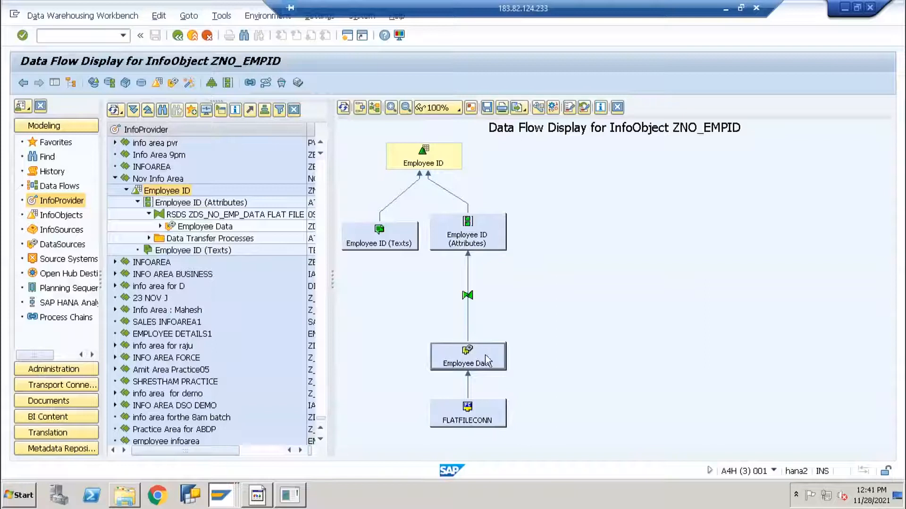
click(490, 229)
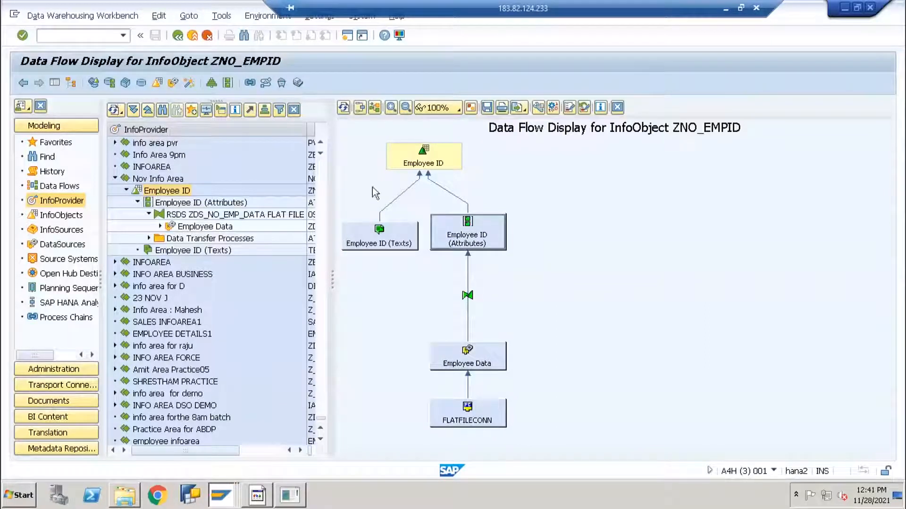
click(376, 246)
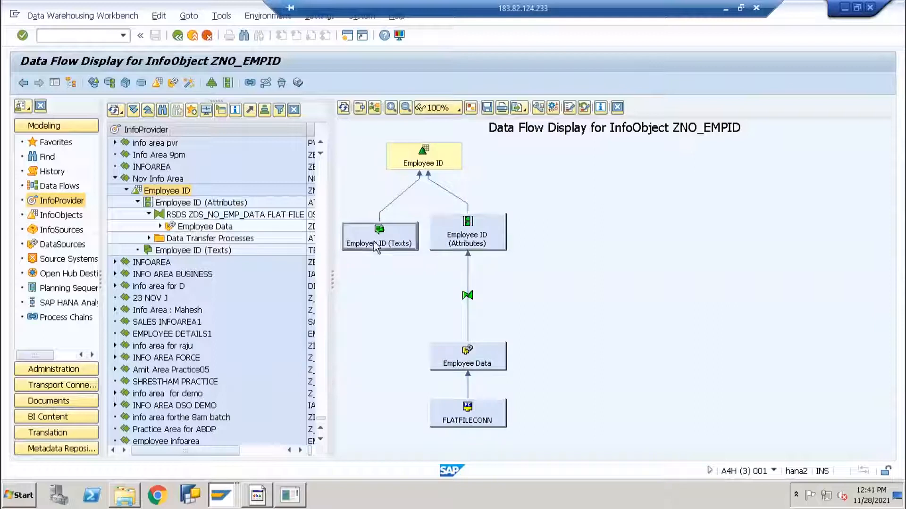
click(493, 243)
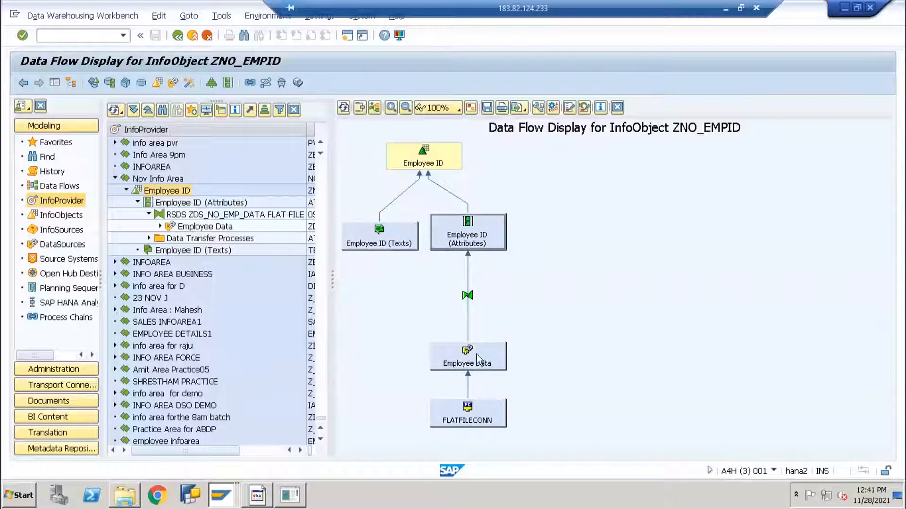
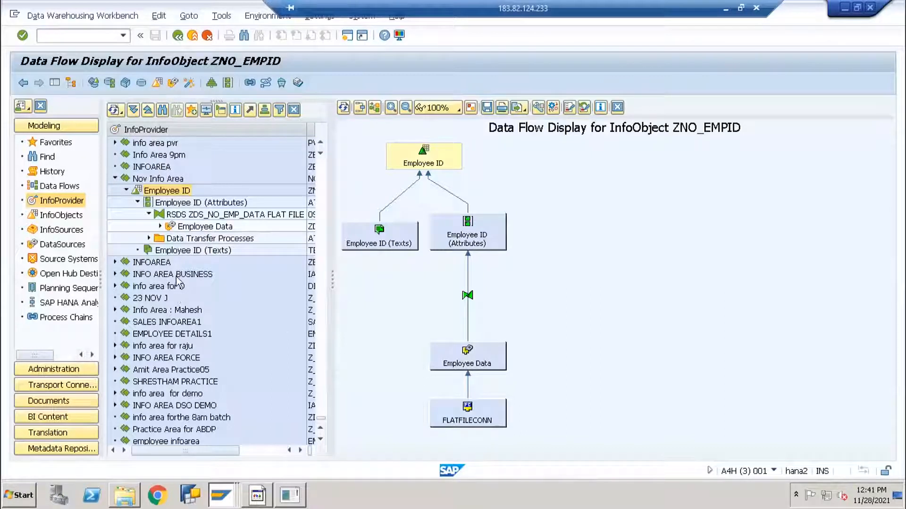
click(371, 240)
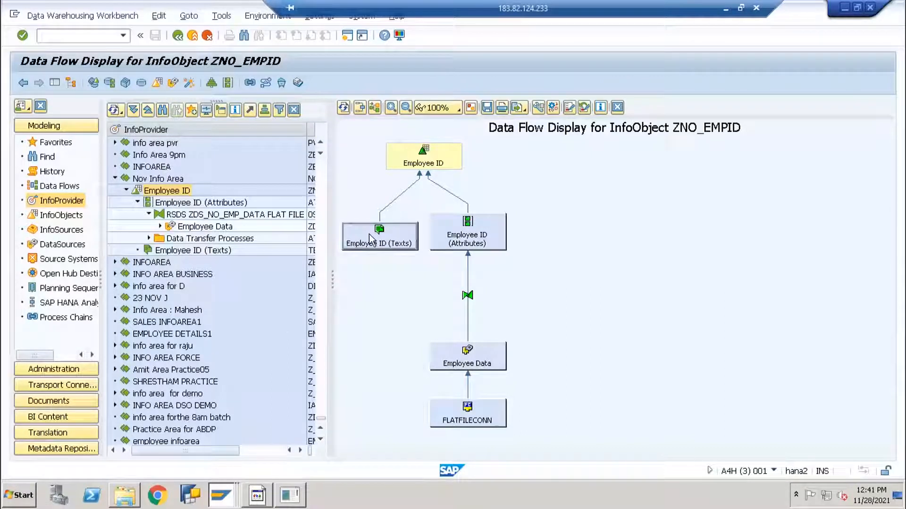
click(470, 241)
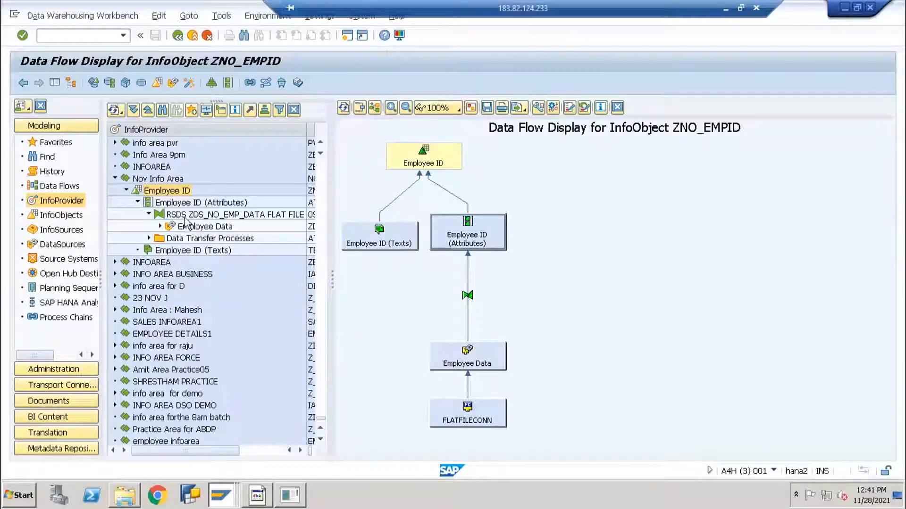
Step: Open the ZNO_EMPID characteristic details and review its attribute ZNO_CITY and its master data and text table settings
double_click(168, 204)
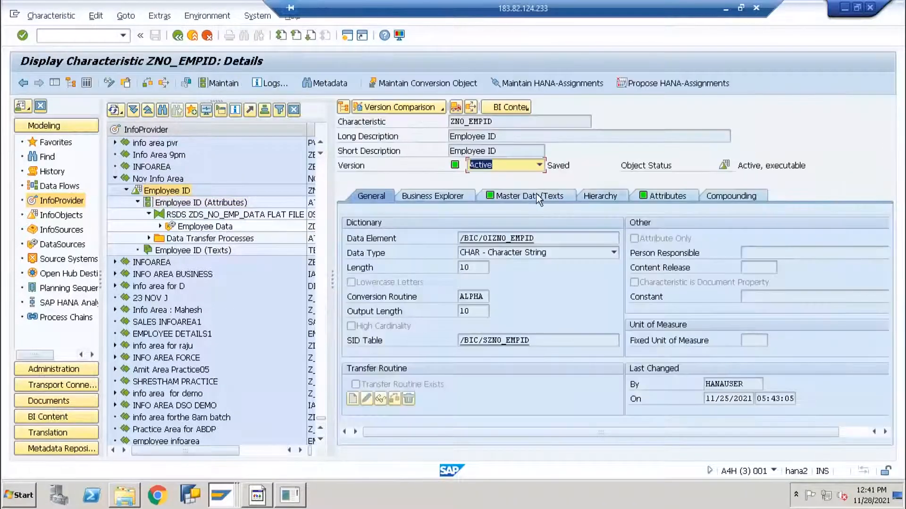
click(533, 195)
click(667, 199)
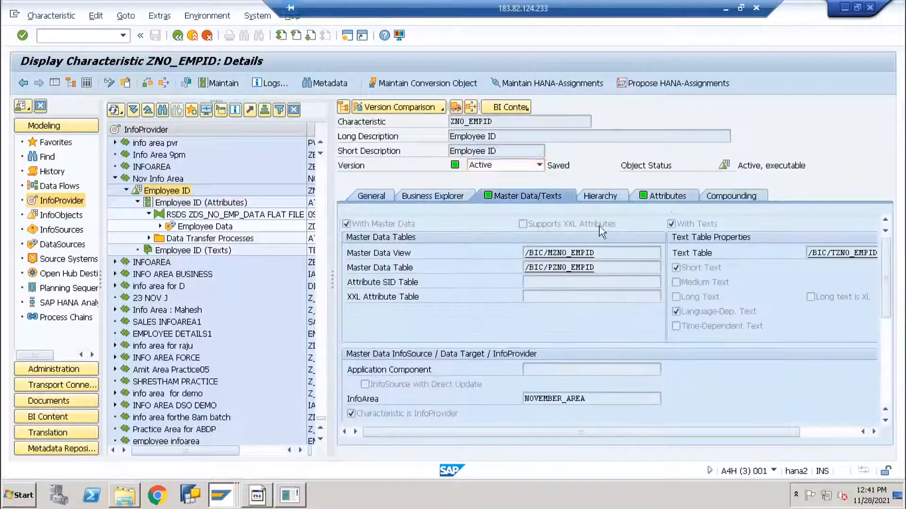
click(392, 282)
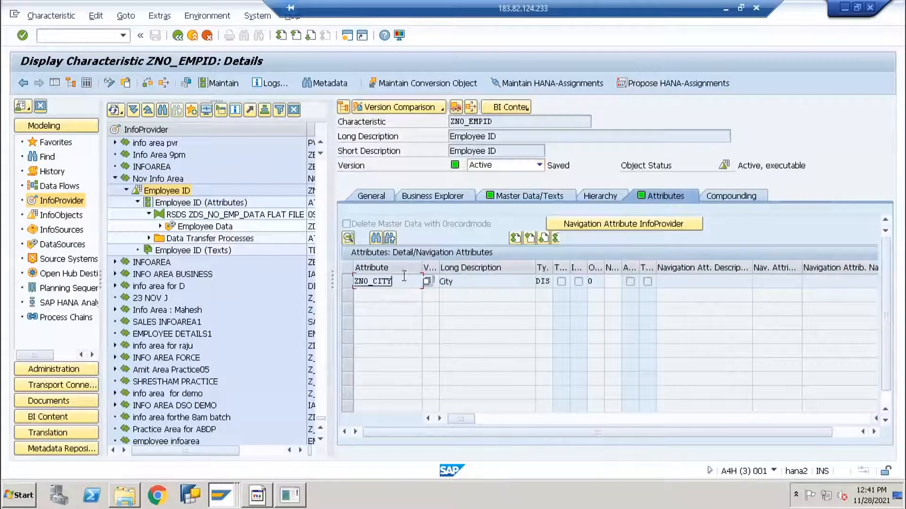
click(514, 193)
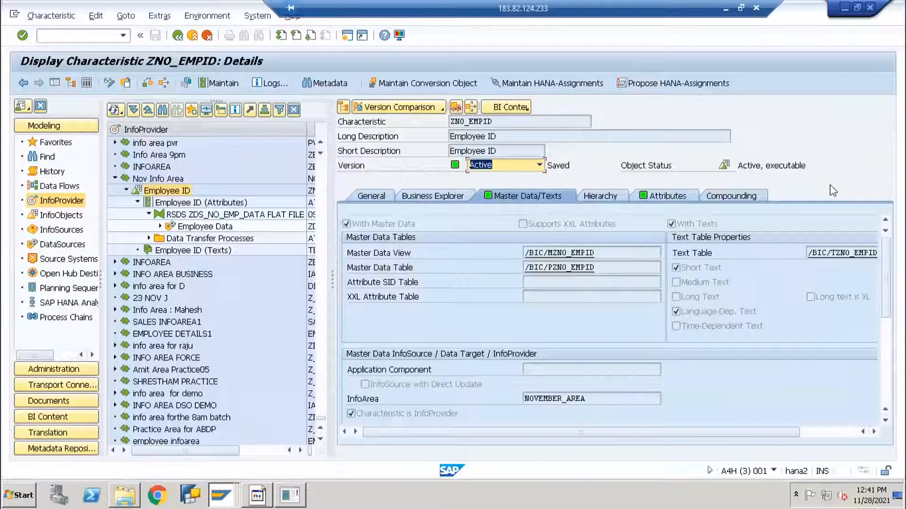
Step: Open the text table /BIC/TZNO_EMPID of the Employee ID characteristic and review its fields through TXTSH
double_click(842, 253)
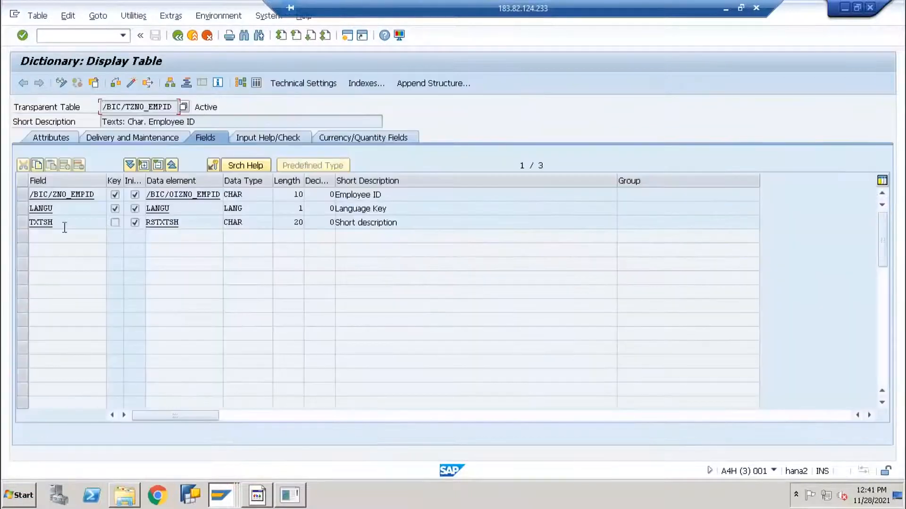
click(62, 226)
Step: Switch to the Daily Class Notes folder and open the Employee Info Excel worksheet
mouse_move(132, 502)
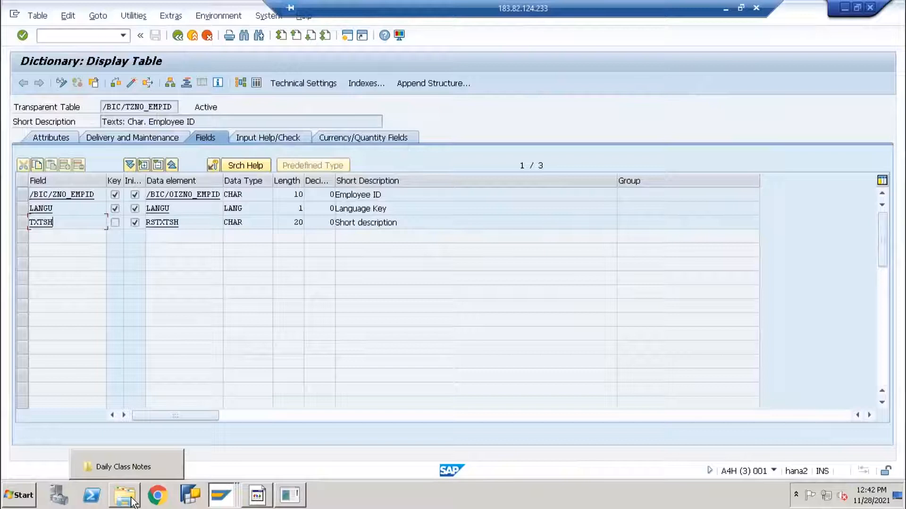
click(134, 467)
click(148, 252)
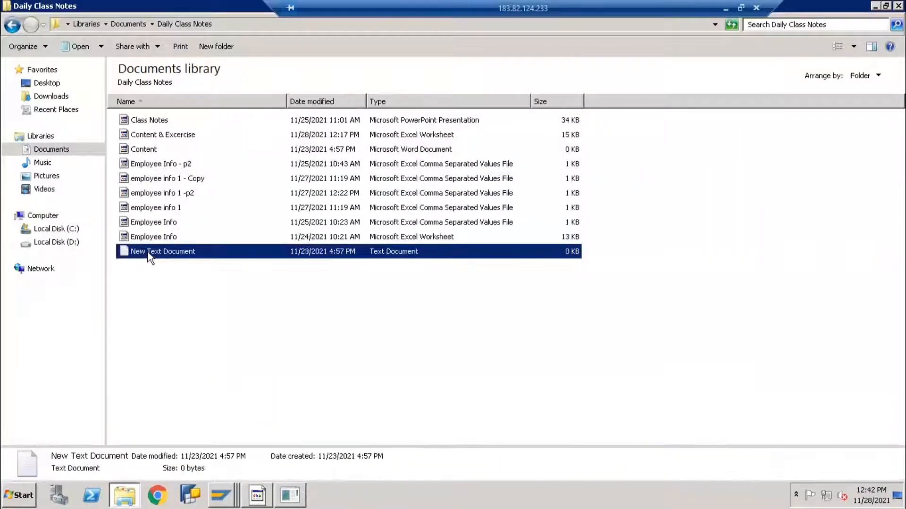
click(148, 236)
double_click(150, 239)
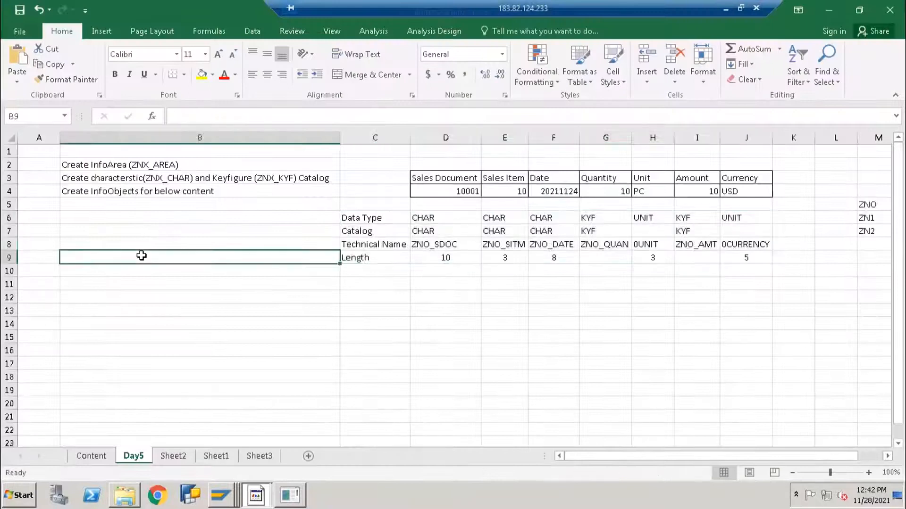
Step: Look through the Day5, Sheet2 and Content sheets of the workbook and close it
click(257, 494)
click(221, 364)
click(221, 298)
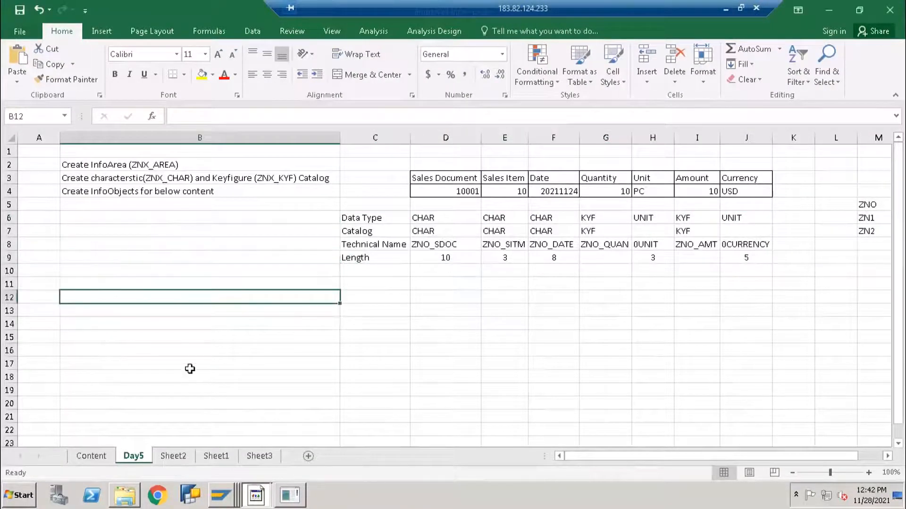
click(173, 456)
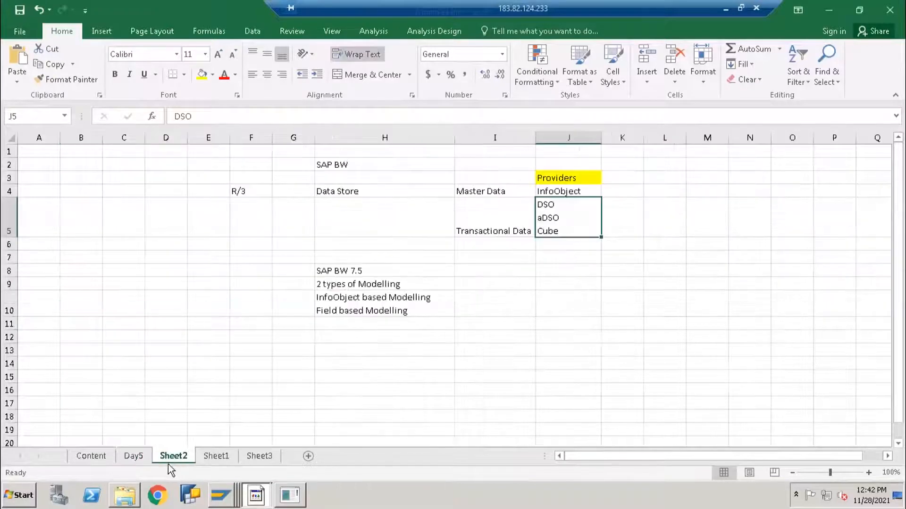
click(102, 457)
click(127, 458)
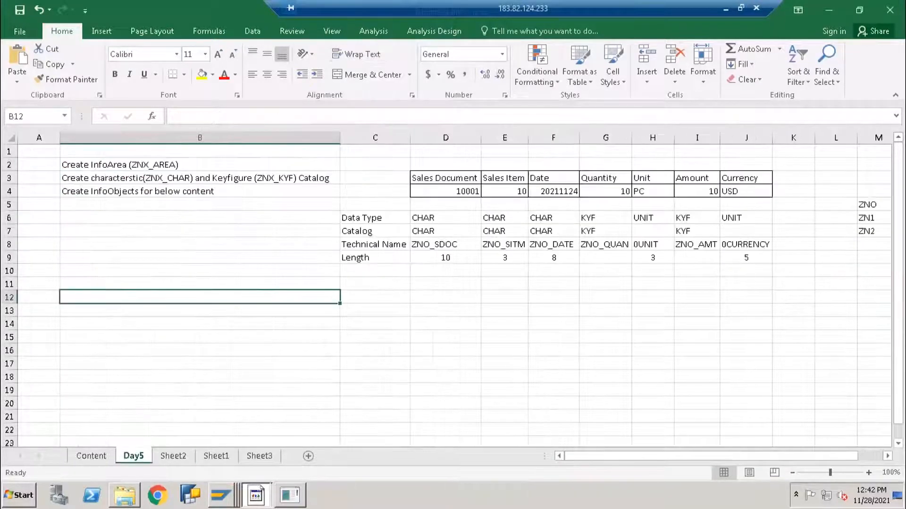
click(887, 10)
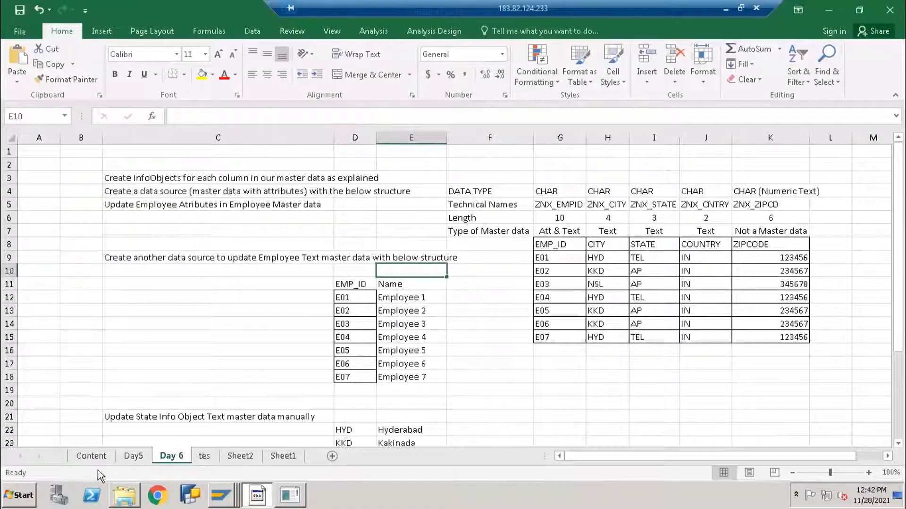
Step: Create a blank Excel workbook and enter the headers EMP_ID, LANG and SHRT_TEXT in cells A1 to C1
click(19, 32)
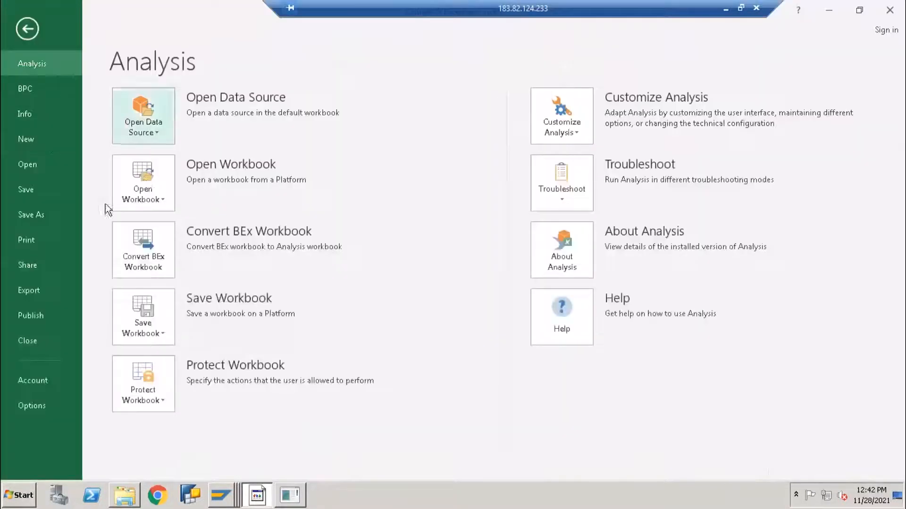
click(40, 138)
click(150, 222)
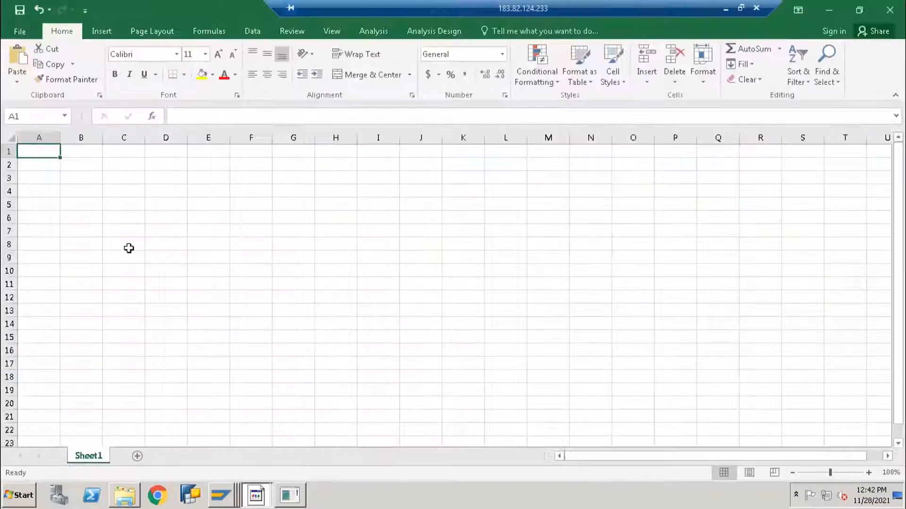
text(EMP_ID)
key(Tab)
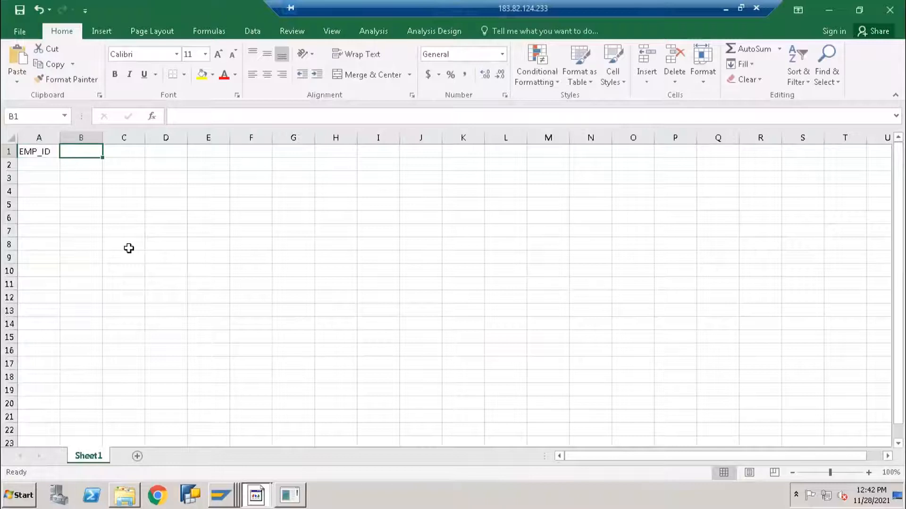
text(LANG)
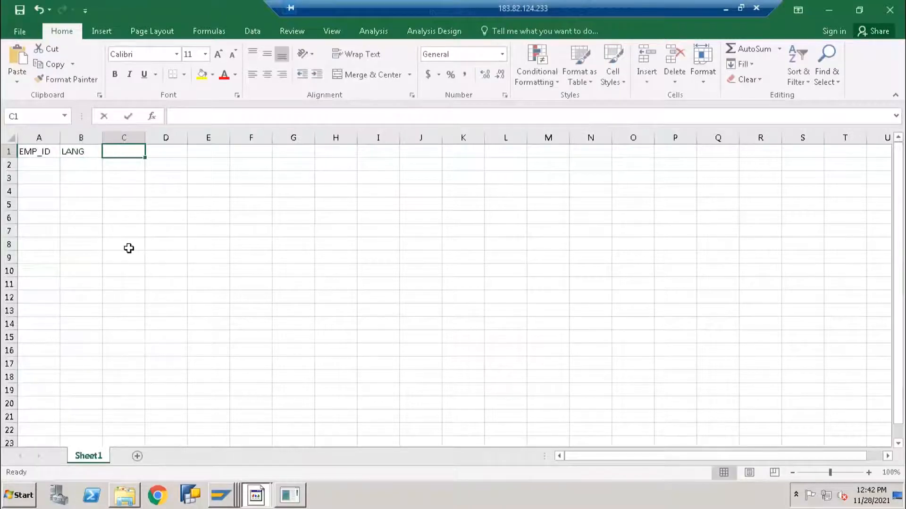
text(SHR)
key(BackSpace)
text(_TEXT)
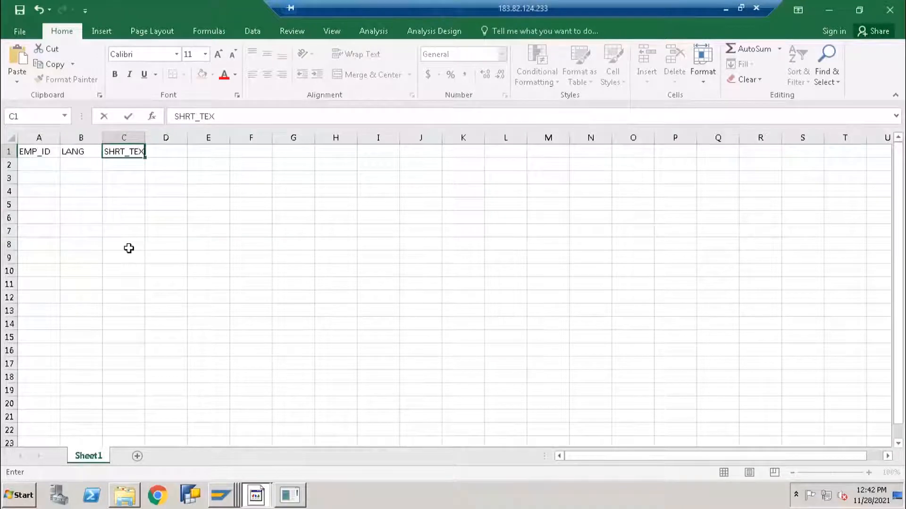
key(Return)
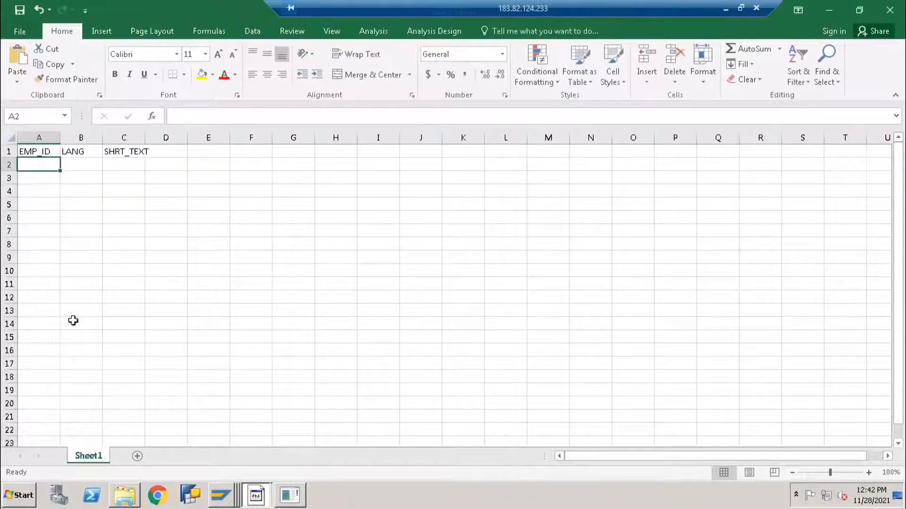
Step: Switch to the SAP Data Browser results for table /BIC/PZNO_EMPID and copy the employee IDs E01 to E21
click(257, 497)
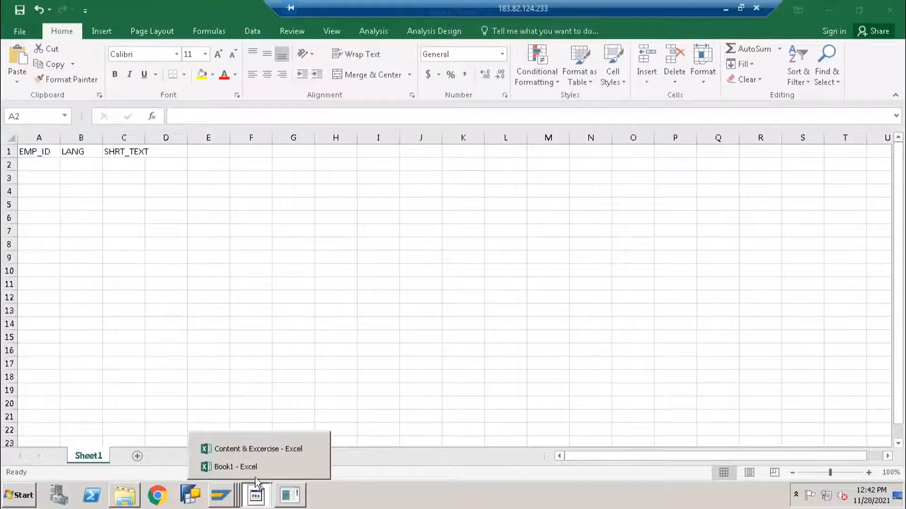
click(221, 496)
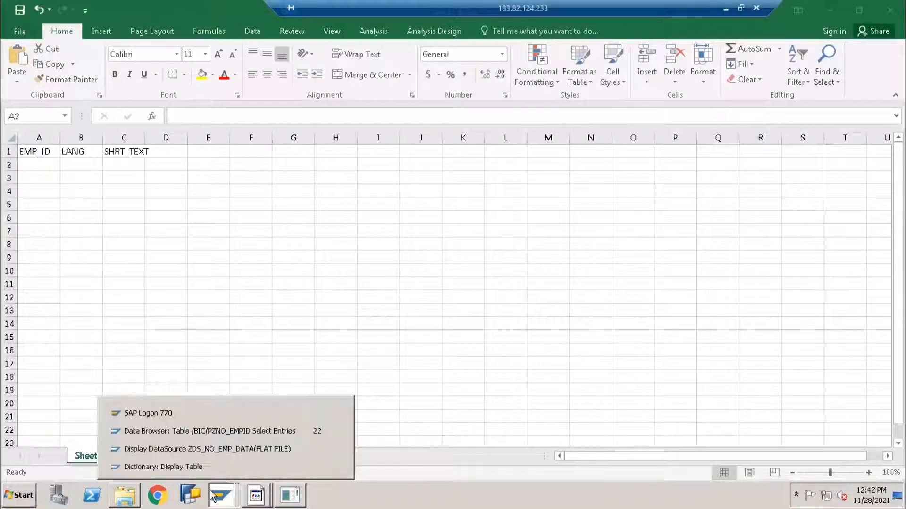
click(208, 448)
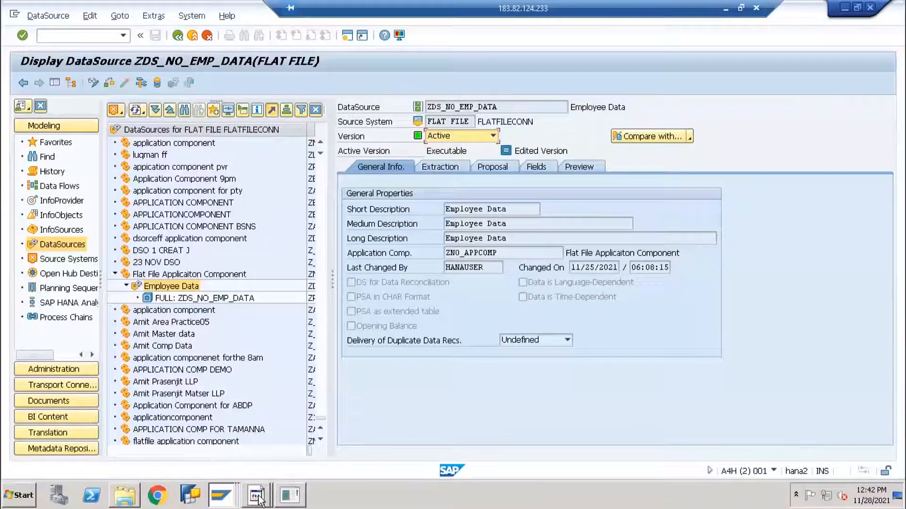
mouse_move(222, 496)
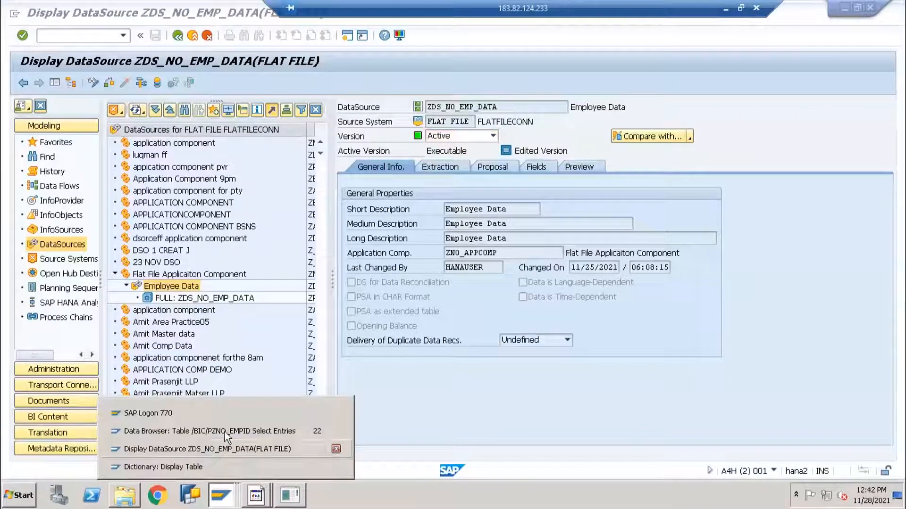
click(224, 431)
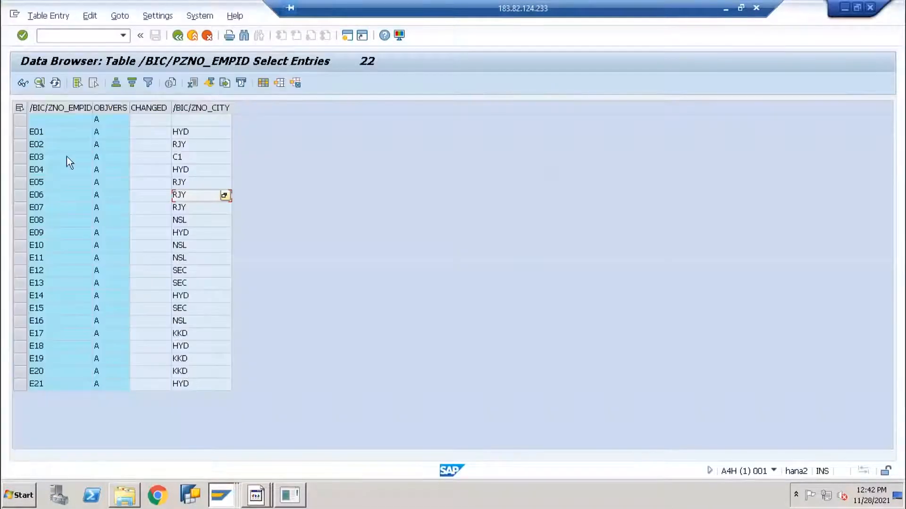
click(45, 141)
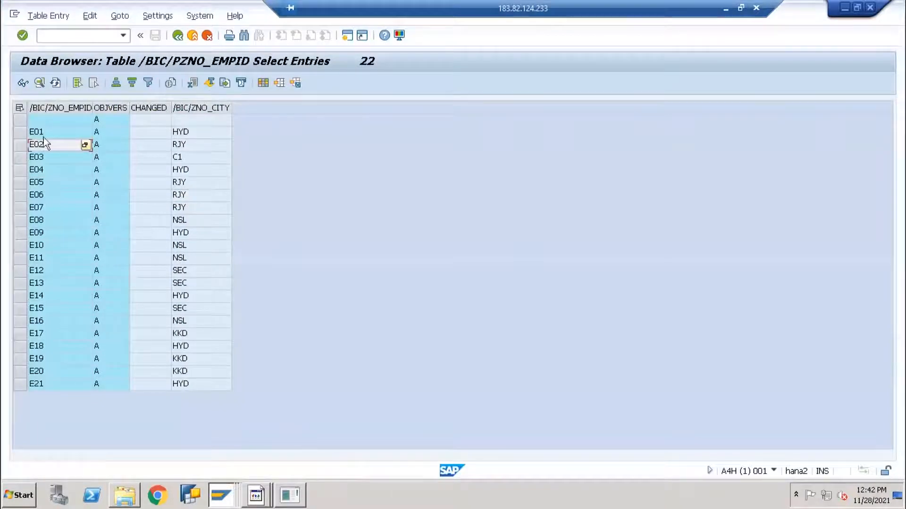
key(Up)
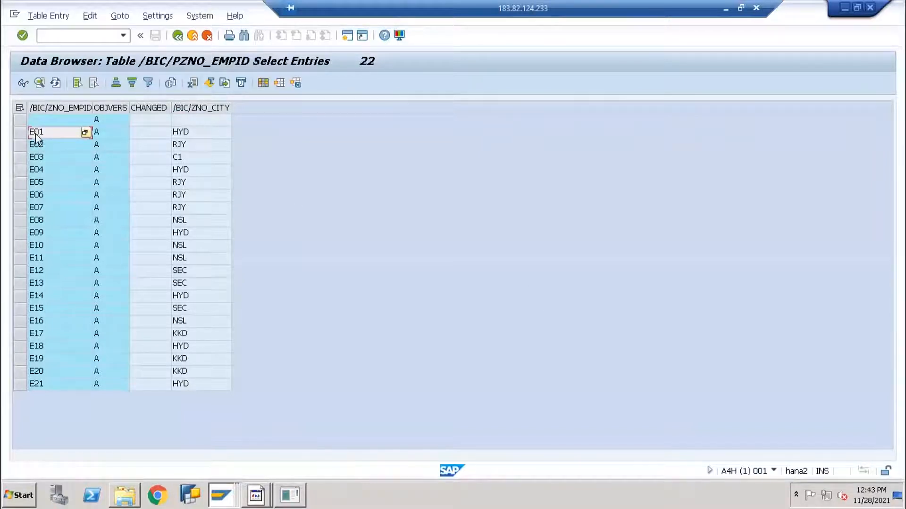
shift+click(69, 389)
key(ctrl+c)
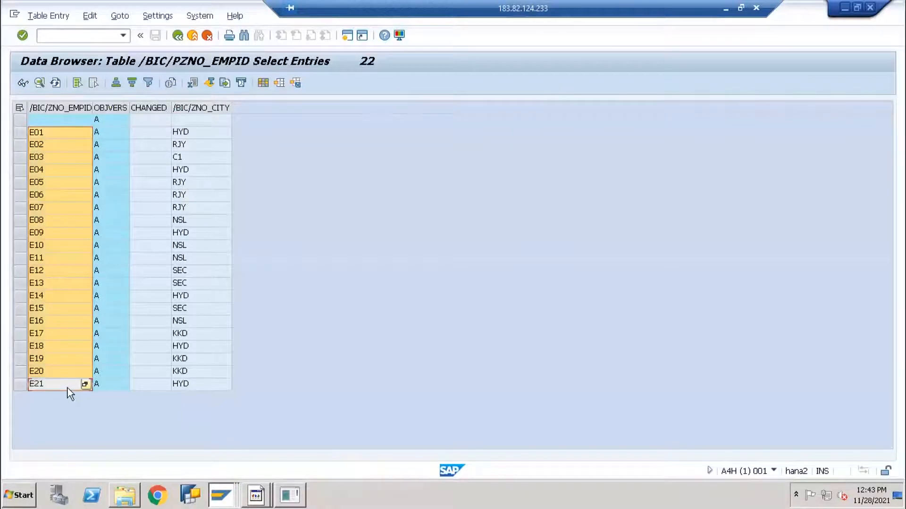
Step: Switch back to the new Excel workbook and paste the copied employee IDs under EMP_ID from cell A2
key(alt+Tab)
key(alt+Tab)
key(alt+Tab)
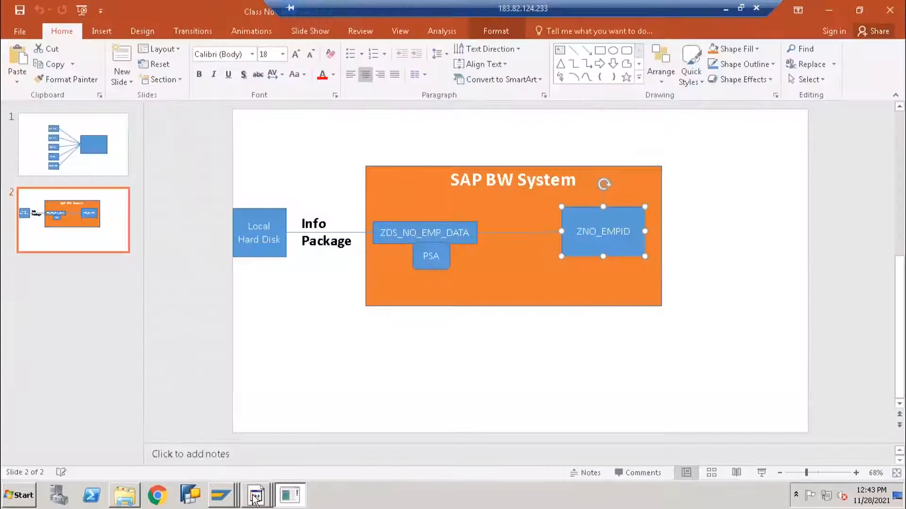
mouse_move(256, 494)
click(256, 467)
key(ctrl+v)
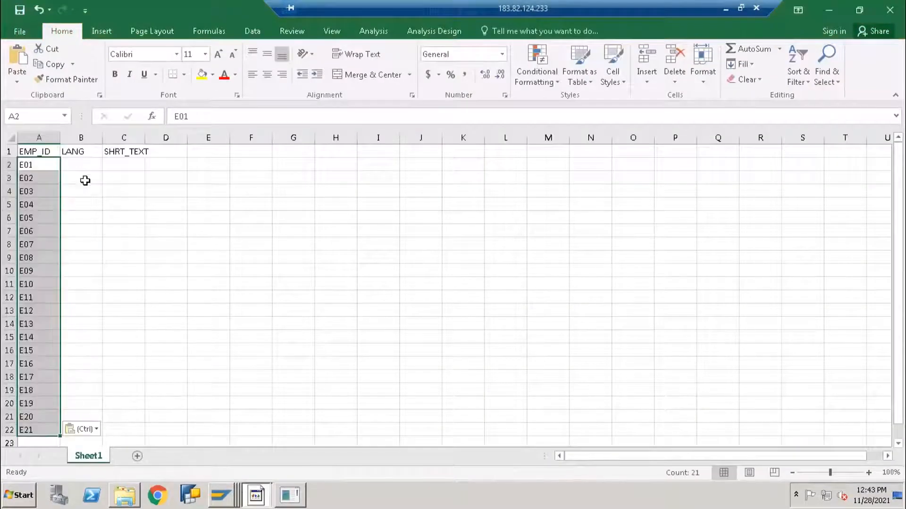
Step: Fill the LANG column with the language key E for every employee ID, from cell B2 to B22
click(79, 166)
text(E)
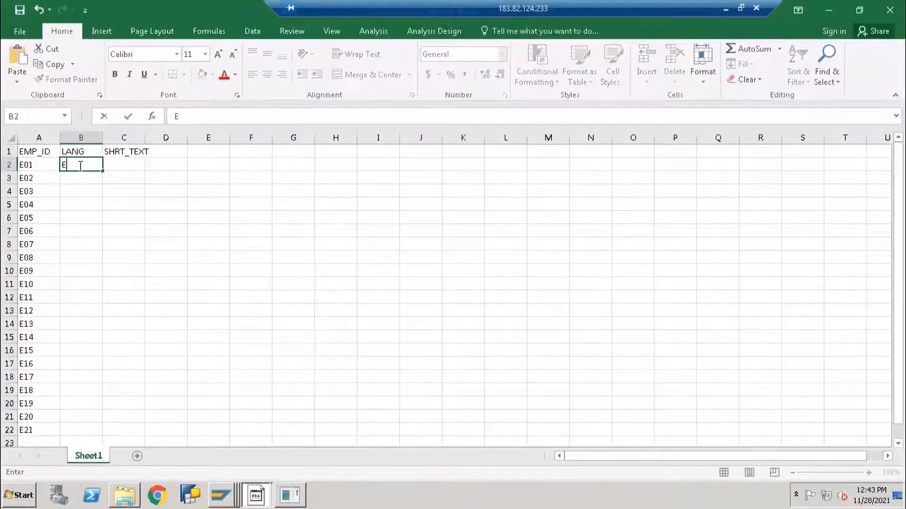
key(Return)
click(79, 165)
key(ctrl+c)
key(Down)
key(shift+Down)
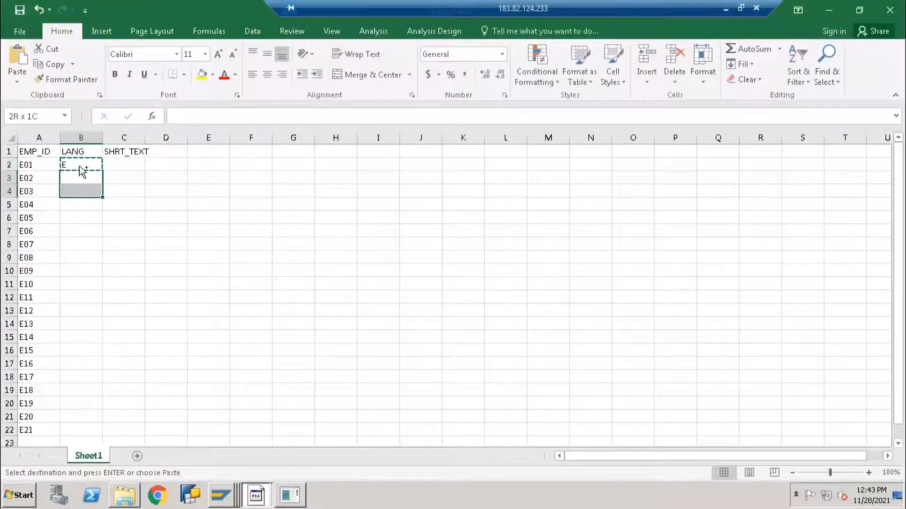
key(ctrl+shift+Down)
key(ctrl+shift+Up)
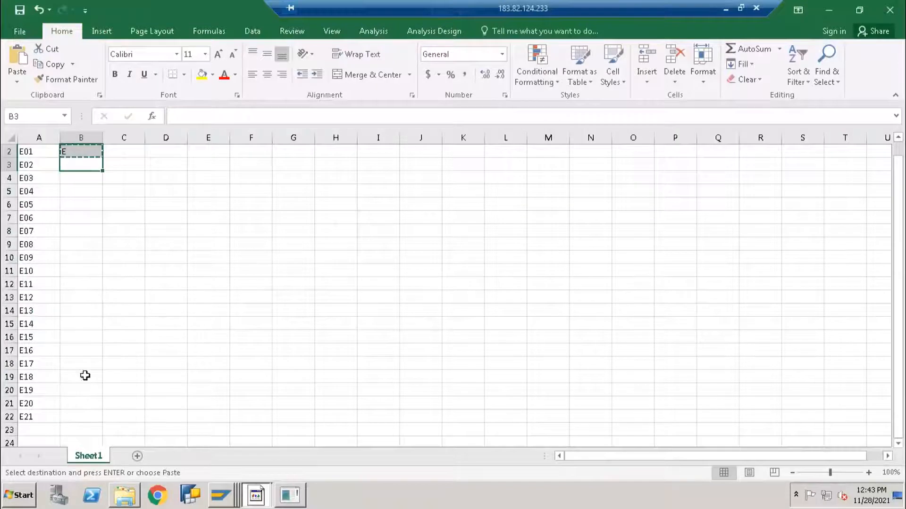
shift+click(77, 414)
key(ctrl+v)
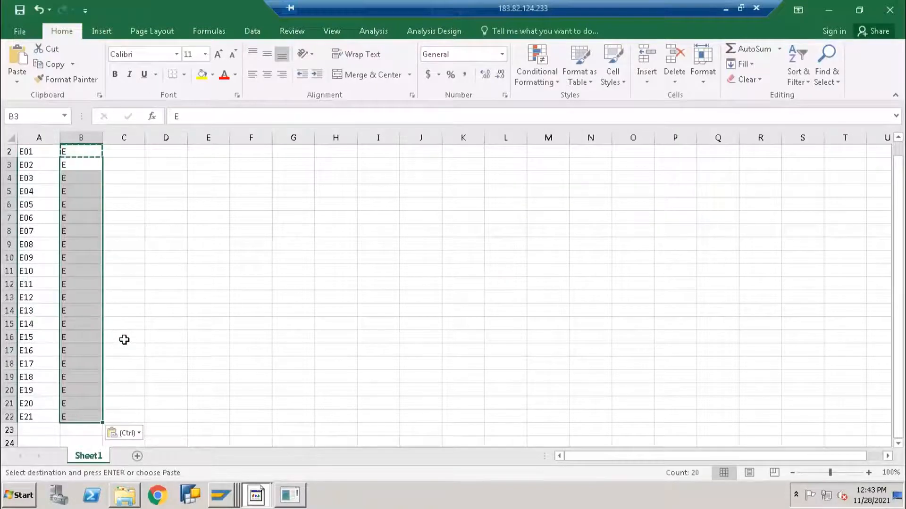
Step: Return to the SAP dictionary display of text table /BIC/TZNO_EMPID and check the length of the LANGU field
key(alt+Tab)
key(alt+Tab)
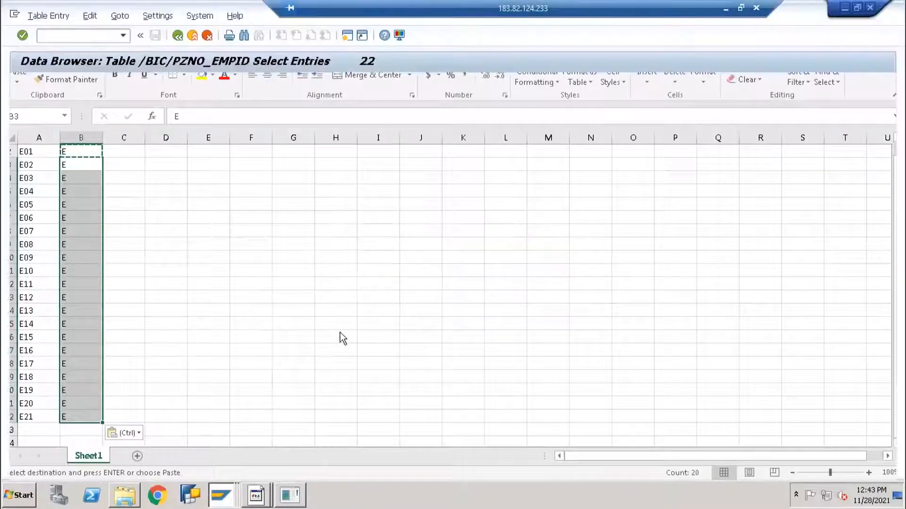
key(alt+Tab)
key(Escape)
key(F3)
key(F3)
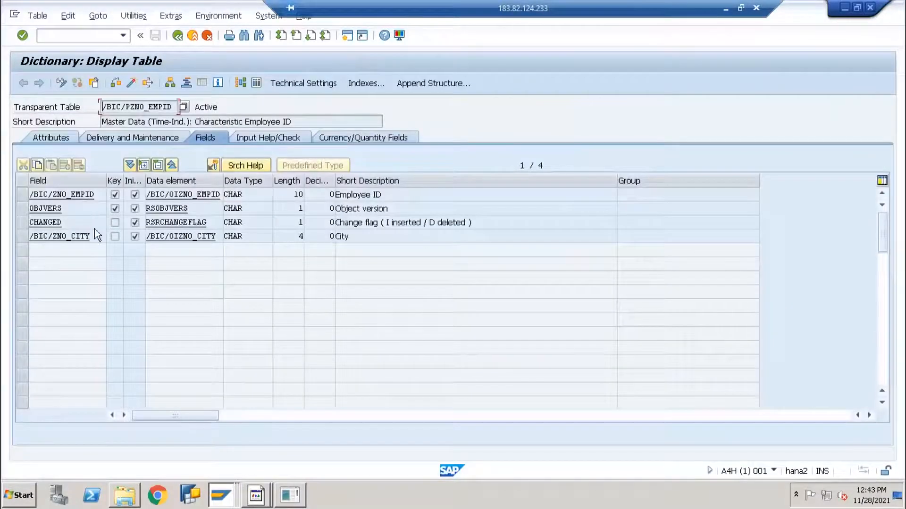
key(F3)
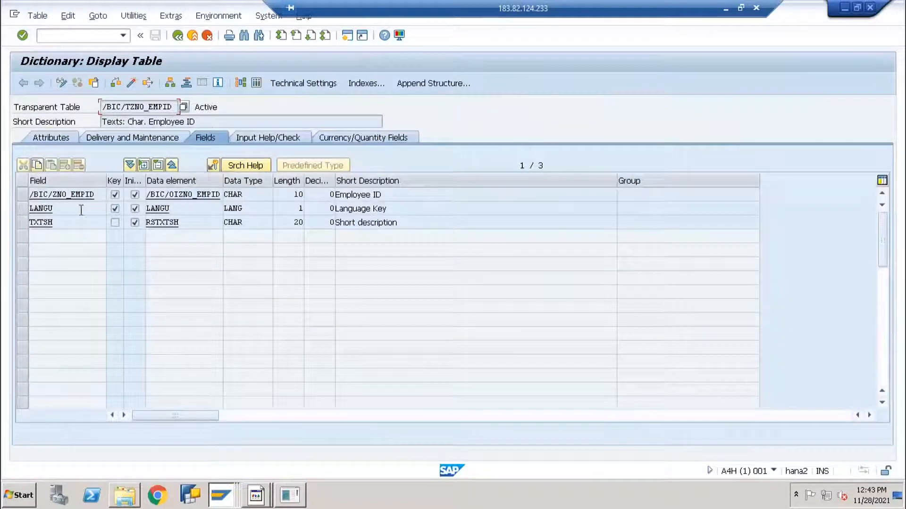
click(81, 211)
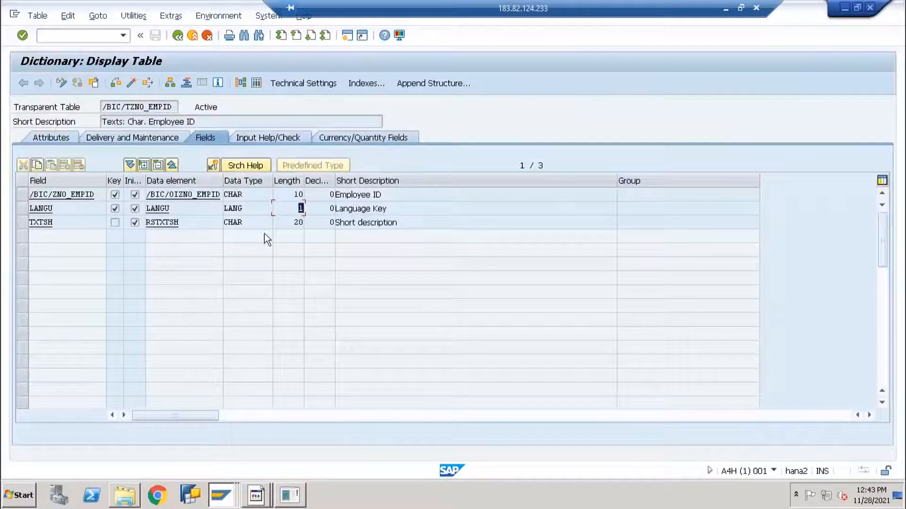
Step: Switch back to the Excel workbook and enter Employee 1 and Employee 2 in cells C2 and C3 under SHRT_TEXT
key(alt+Tab)
scroll(112, 183, up, 1)
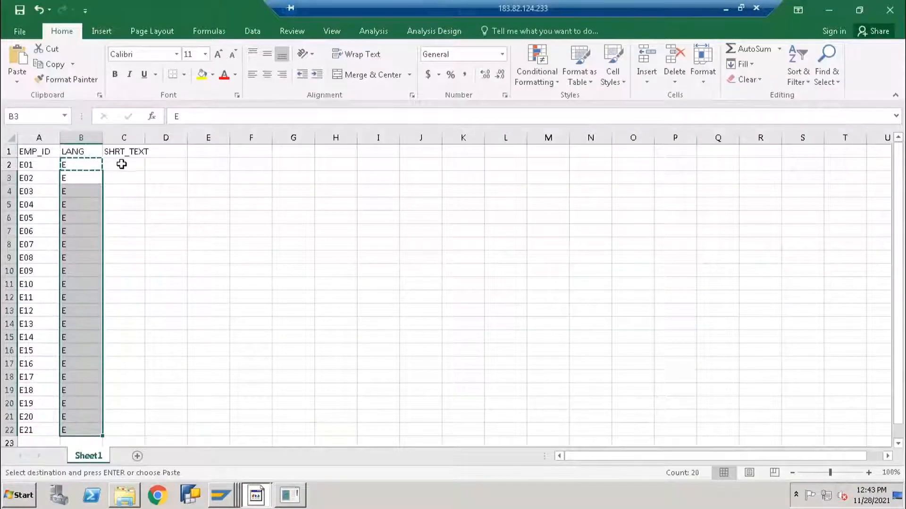
click(122, 164)
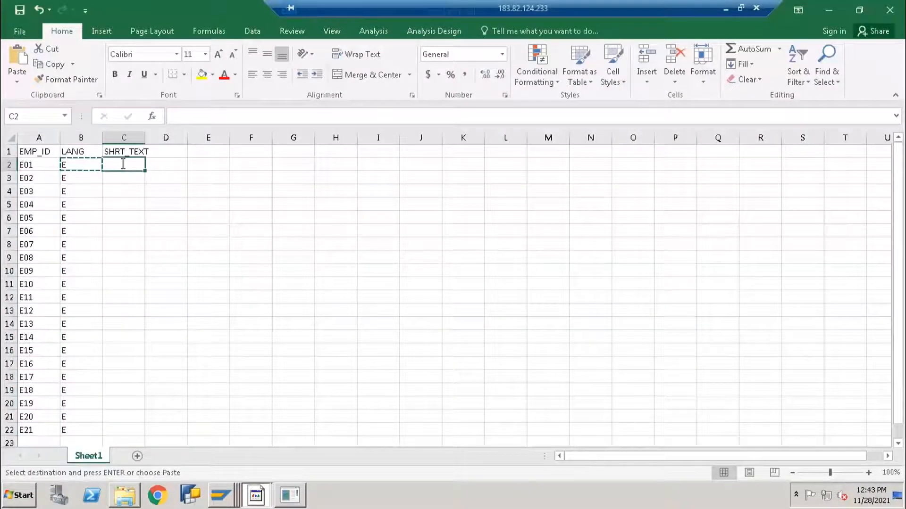
text(Employee 1)
key(Return)
text(Employee 2)
key(Return)
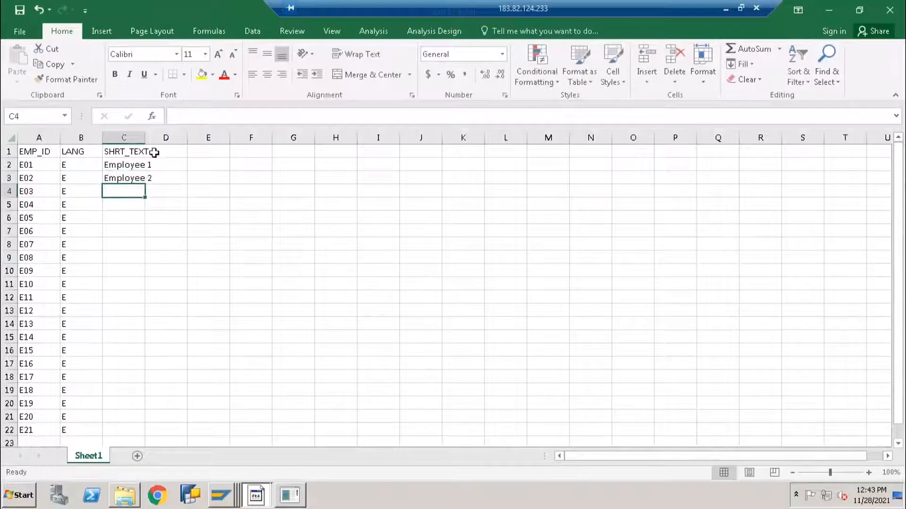
Step: Widen the SHRT_TEXT column and extend the short text series down to Employee 21 in cell C22
drag(146, 139, 165, 139)
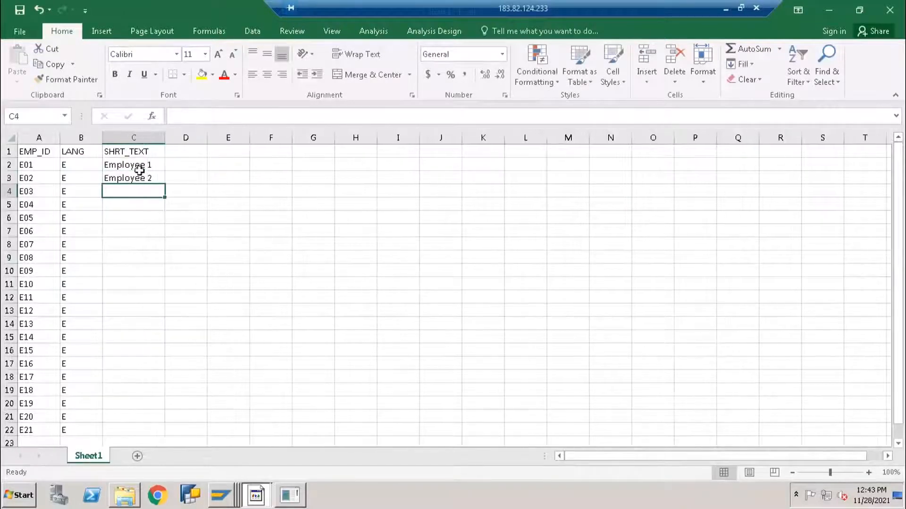
drag(139, 169, 150, 430)
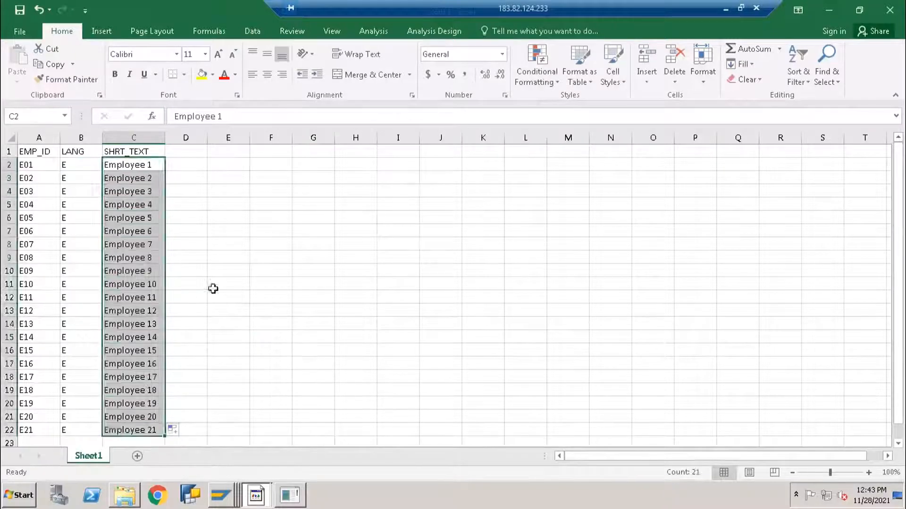
click(271, 337)
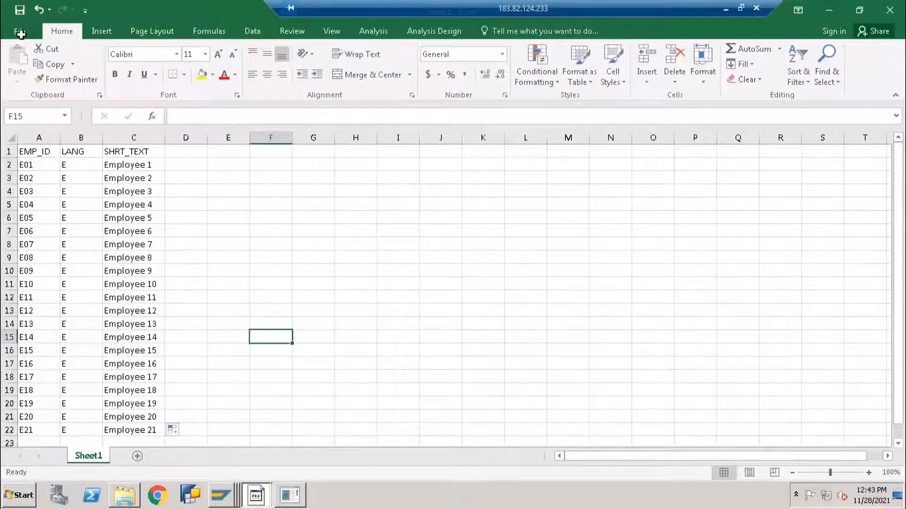
Step: Start saving a copy of the workbook in the Daily Class Notes folder with file type CSV (Comma delimited)
click(19, 33)
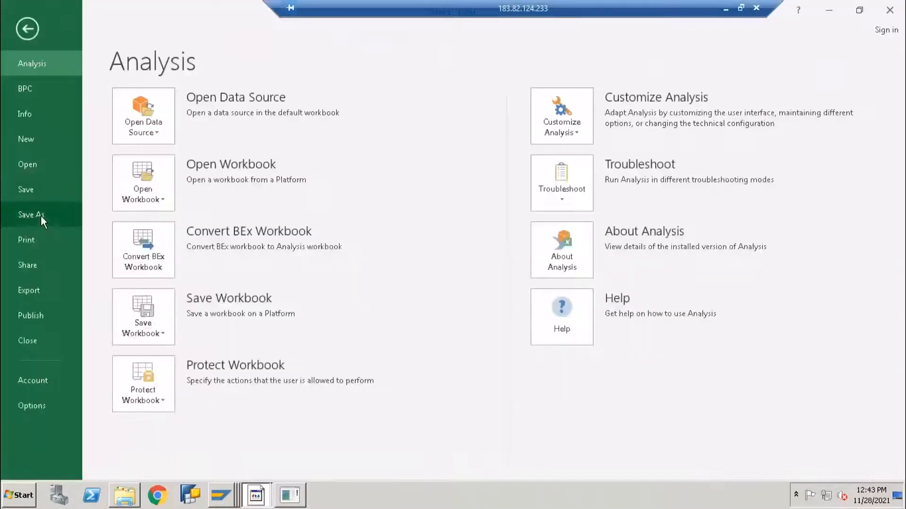
click(40, 216)
click(395, 134)
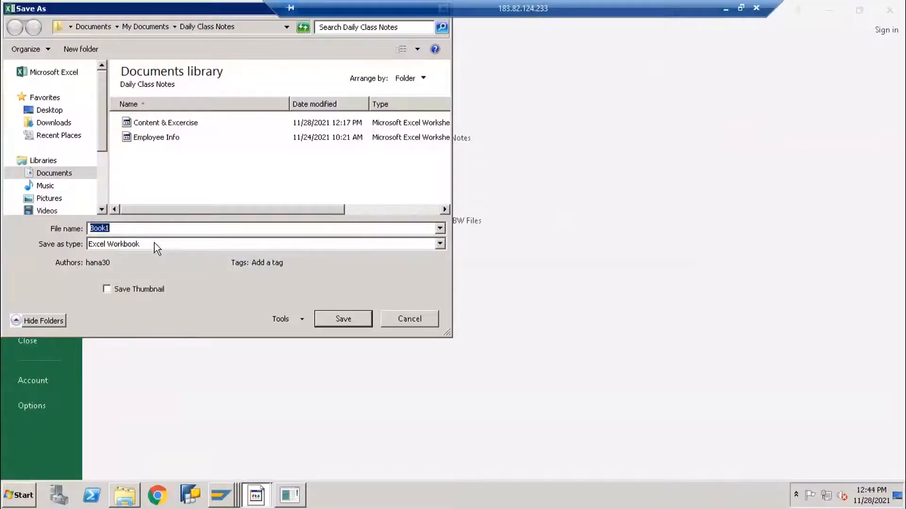
click(155, 244)
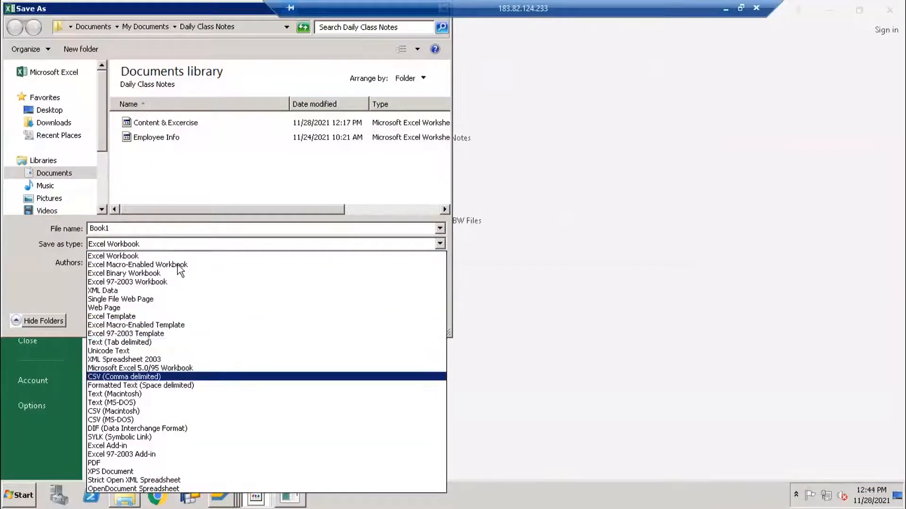
click(132, 377)
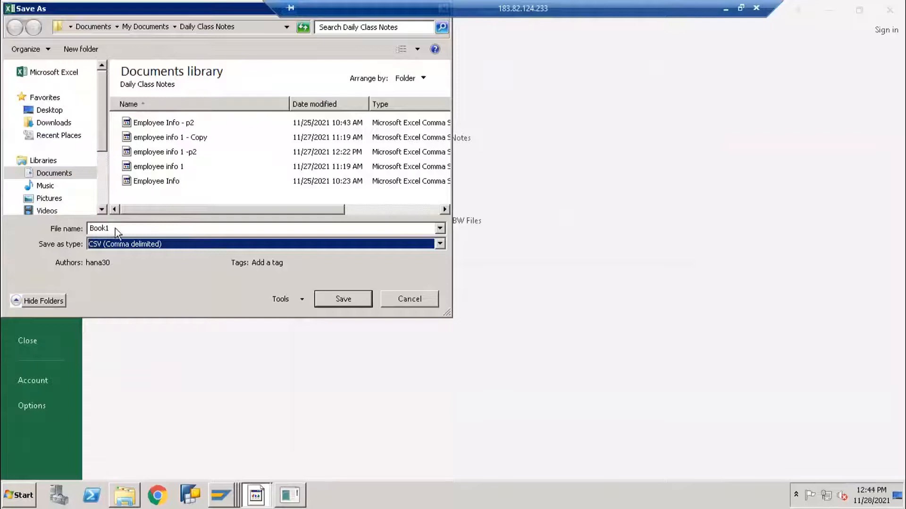
Step: Name the CSV file Employee Text MD, reusing the Employee Info file name as a base, and save it
click(153, 182)
click(153, 182)
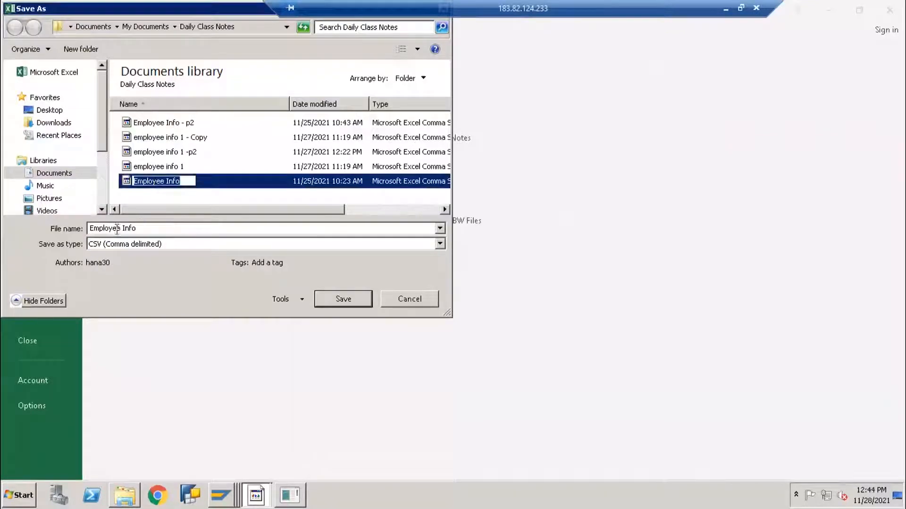
click(123, 229)
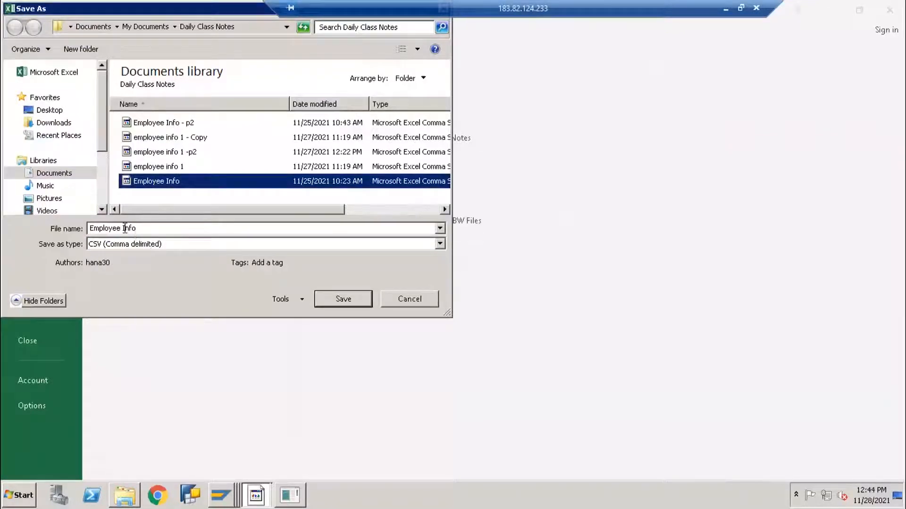
click(125, 228)
key(Right)
key(Left)
key(Left)
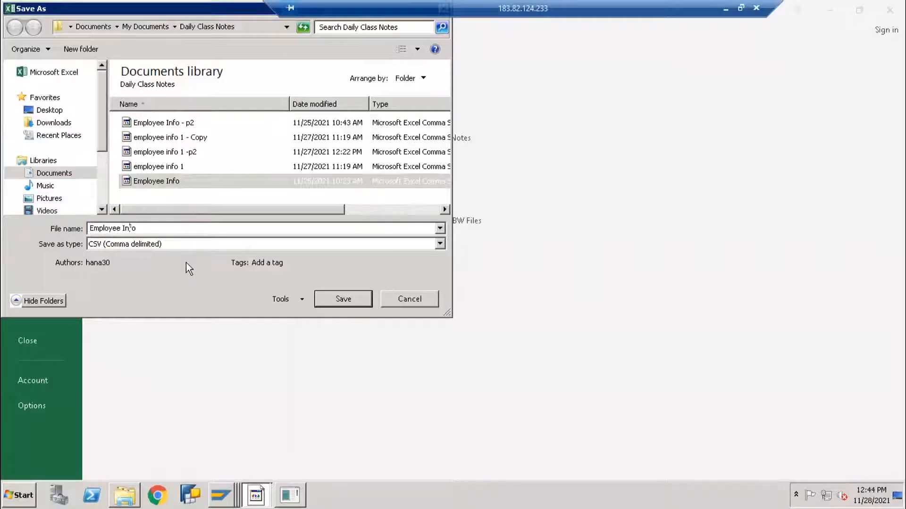
key(Left)
key(Left)
text(Text MD)
key(shift+End)
key(Delete)
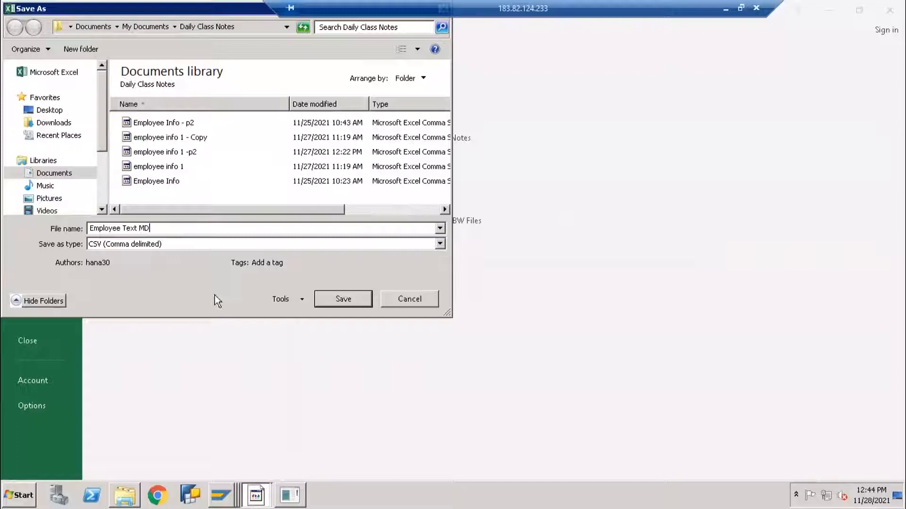
click(339, 300)
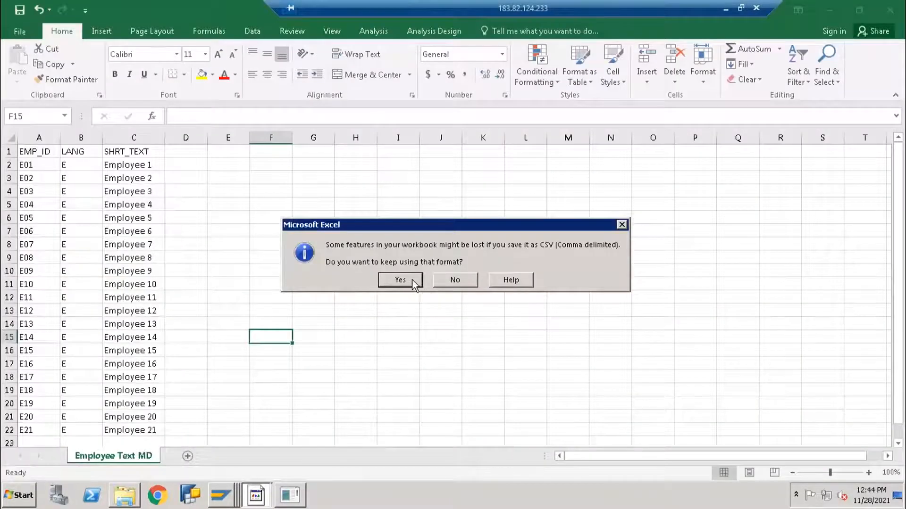
Step: Decline keeping the CSV format, then cancel the reopened save dialog and close the error details window
click(436, 281)
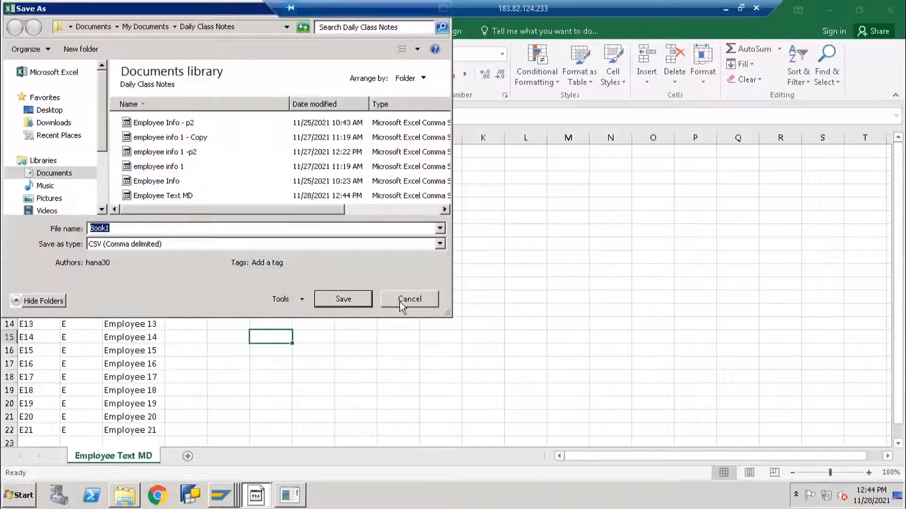
click(404, 298)
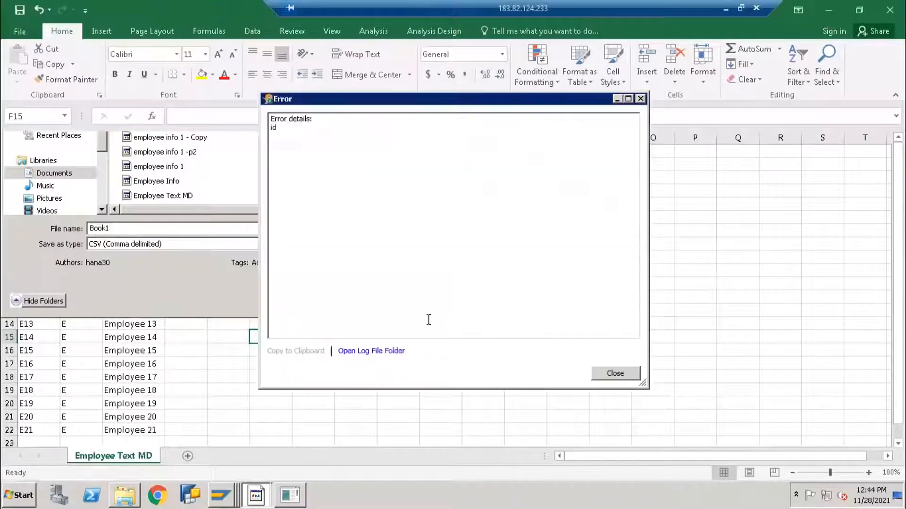
click(597, 370)
click(215, 192)
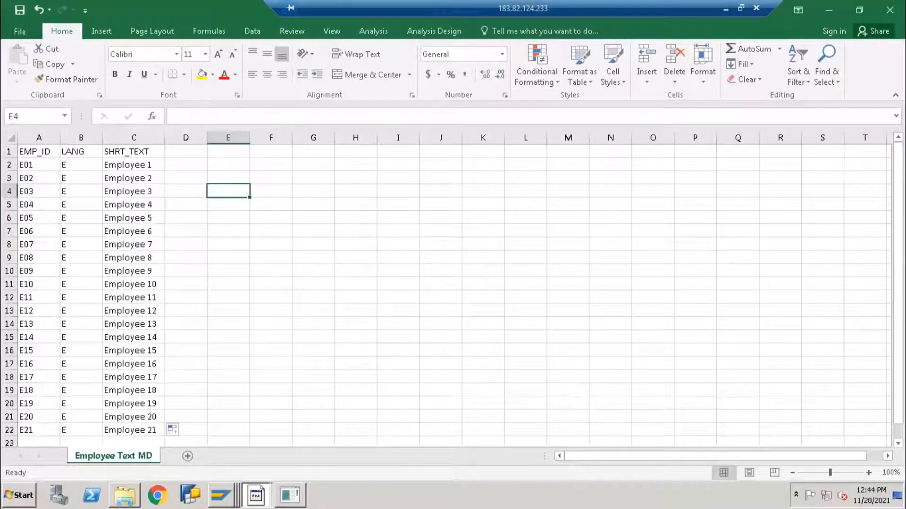
Step: Open the Employee Text MD CSV from the Daily Class Notes folder in Notepad, check its comma-separated rows and close it
click(125, 495)
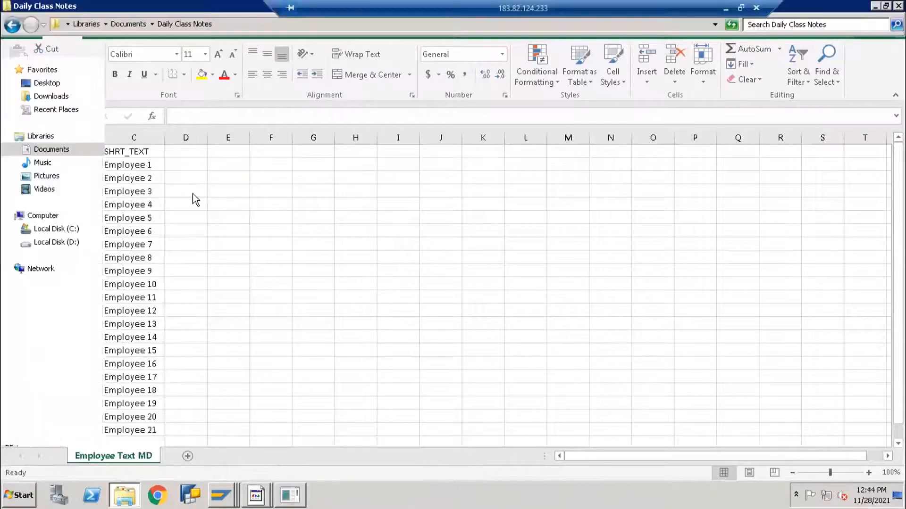
click(157, 254)
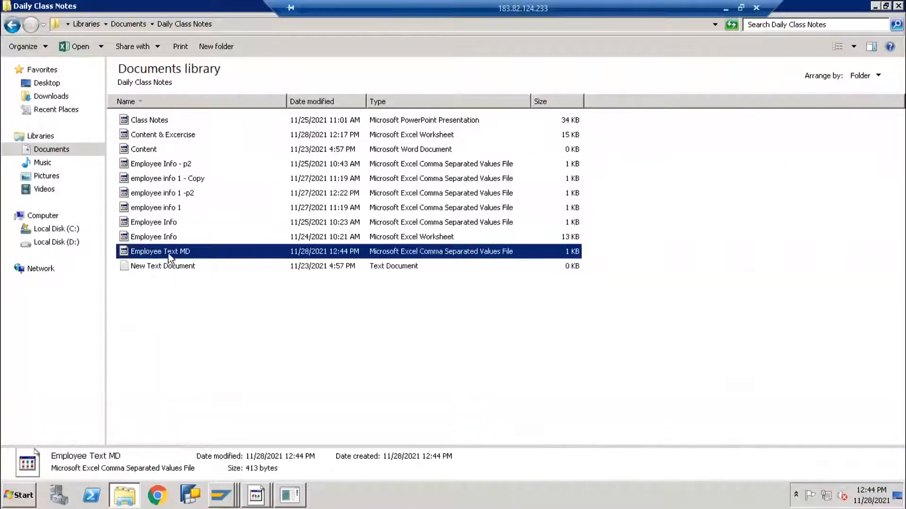
right_click(152, 249)
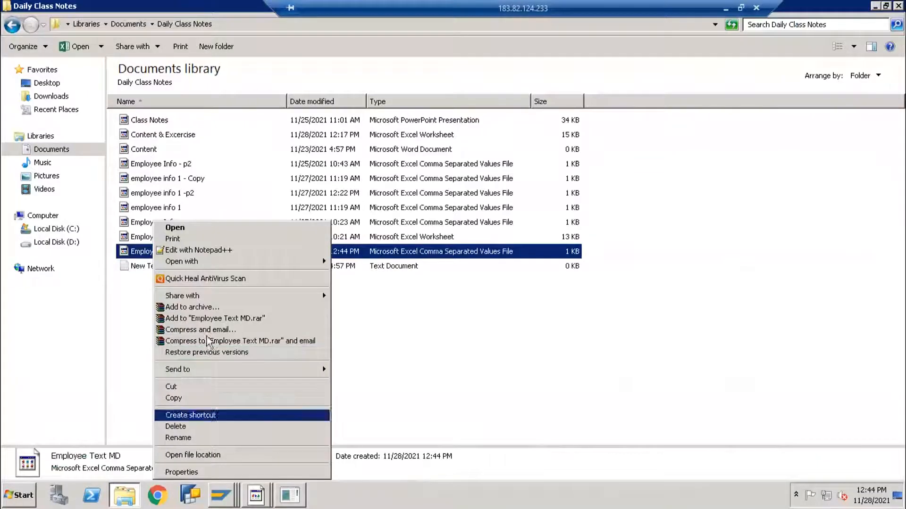
mouse_move(223, 264)
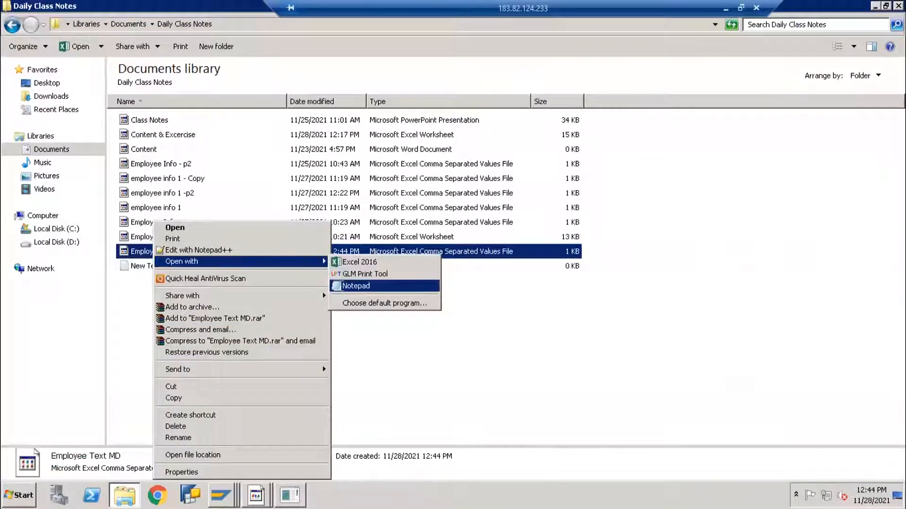
click(351, 290)
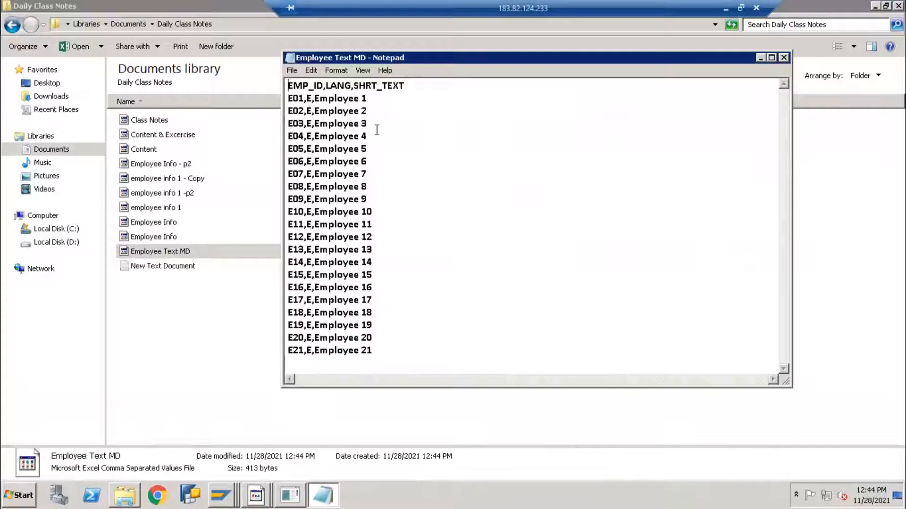
click(783, 57)
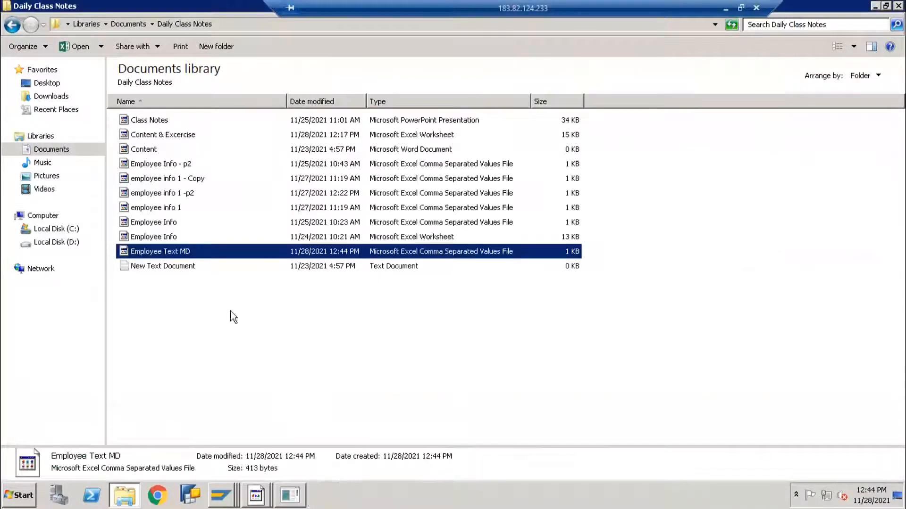
Step: Switch to the SAP DataSource session, return to the DataSources tree and start a new DataSource under application component ZNO_APPCOMP
click(221, 495)
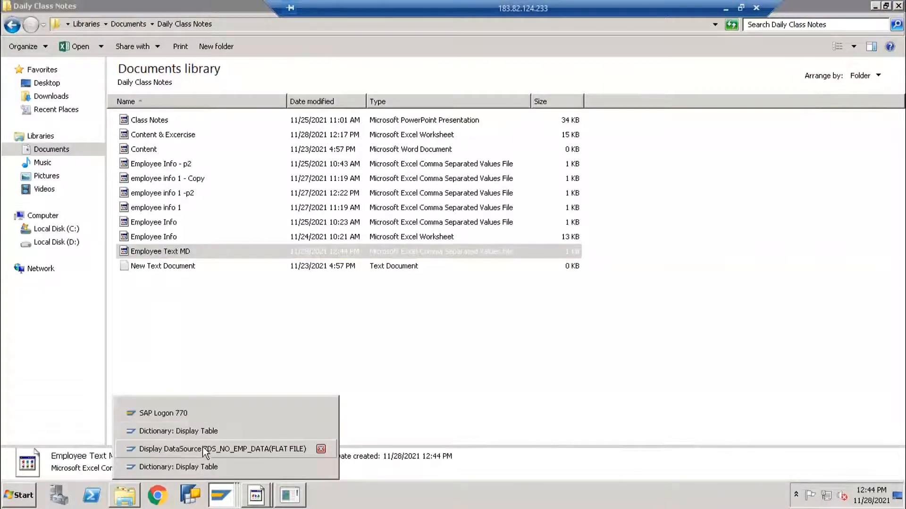
click(203, 446)
click(193, 36)
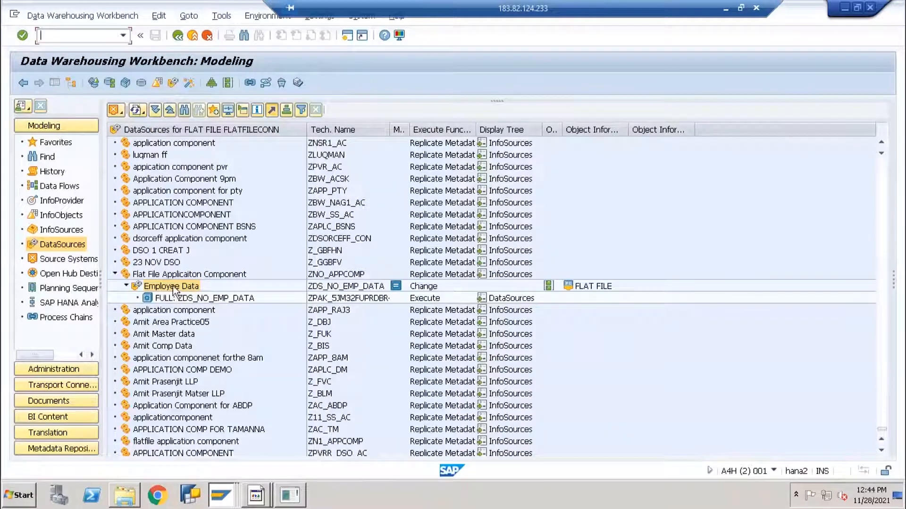
right_click(166, 277)
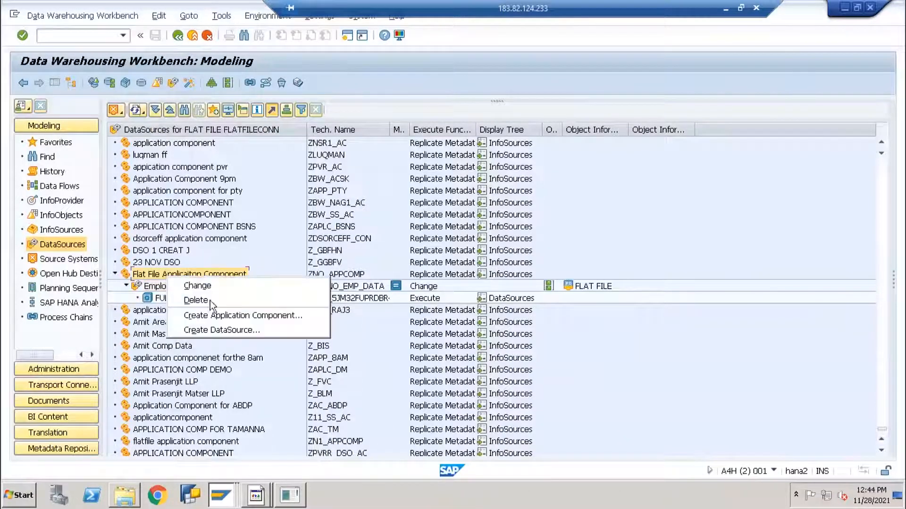
click(227, 330)
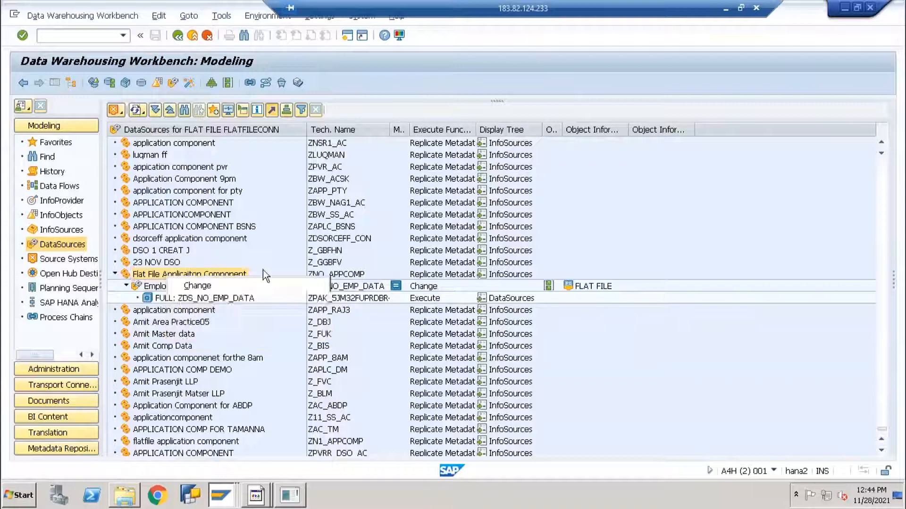
Step: Create DataSource ZDS_NO_EMP_TXT_DATA for source system FLAT FILE with data type Master Data Text
key(BackSpace)
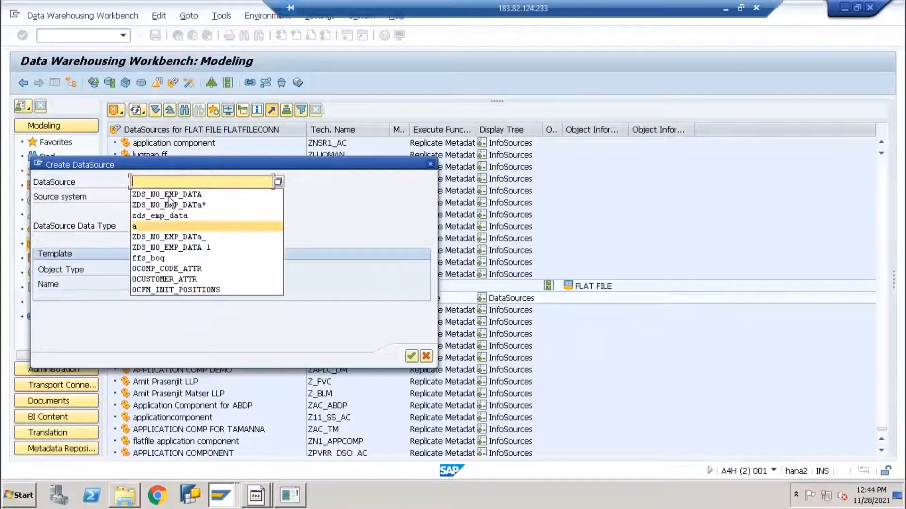
click(170, 194)
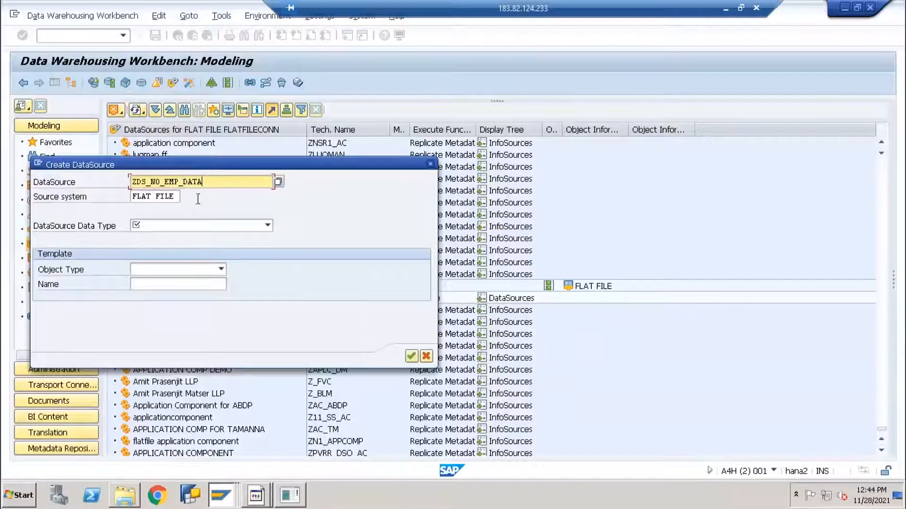
text(TXT_)
key(Tab)
click(155, 228)
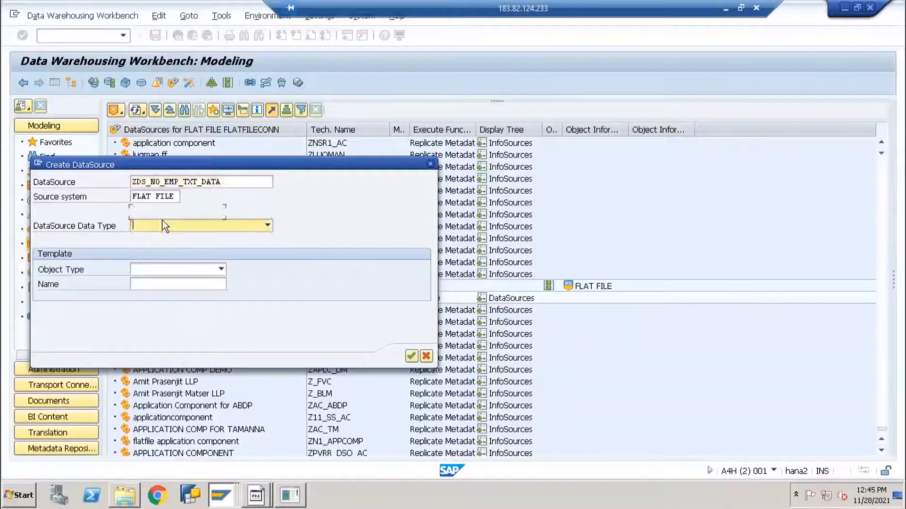
click(156, 228)
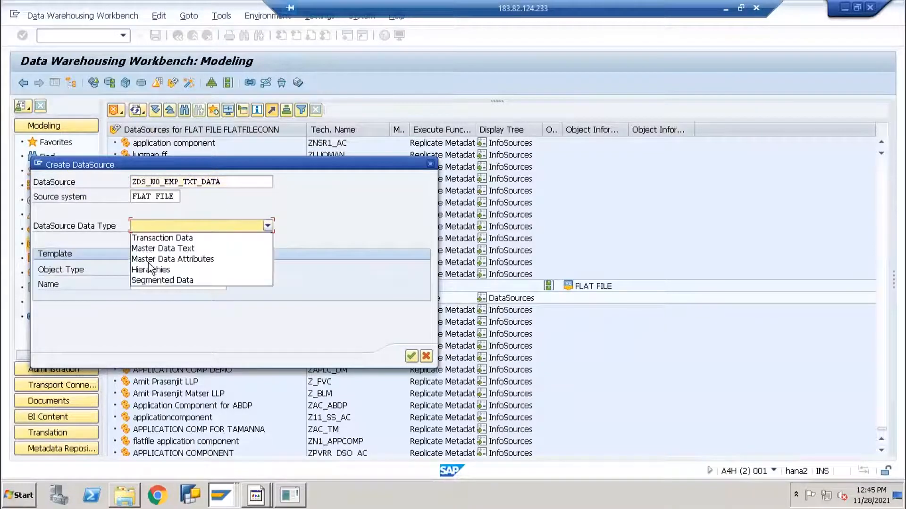
click(169, 249)
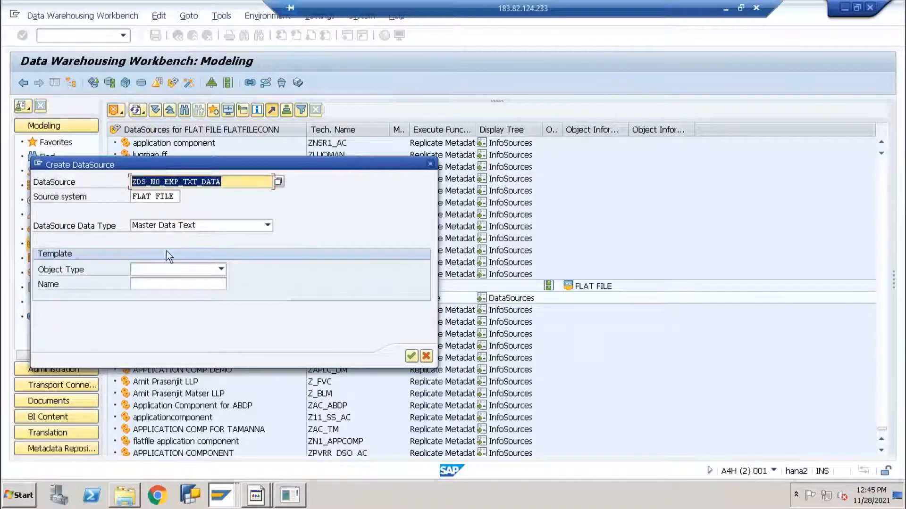
click(411, 358)
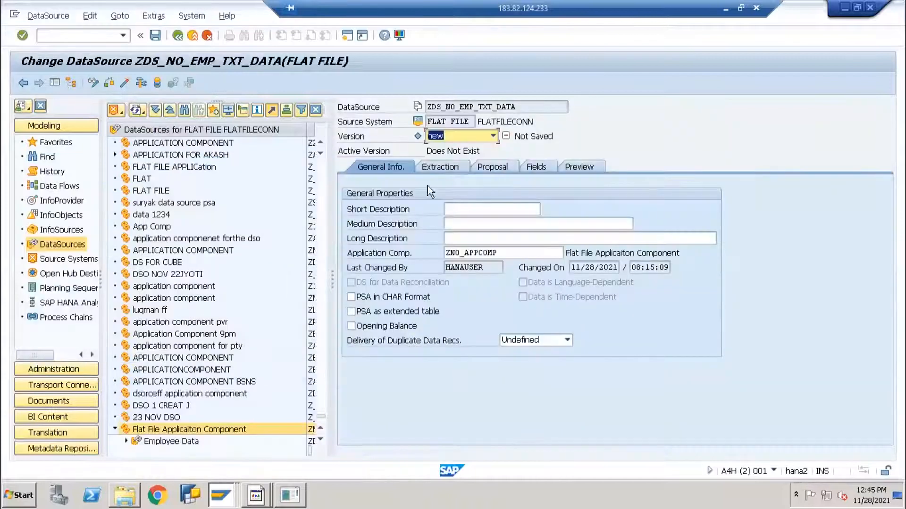
Step: Enter EMP Text as the short, medium and long description of the new DataSource
click(464, 208)
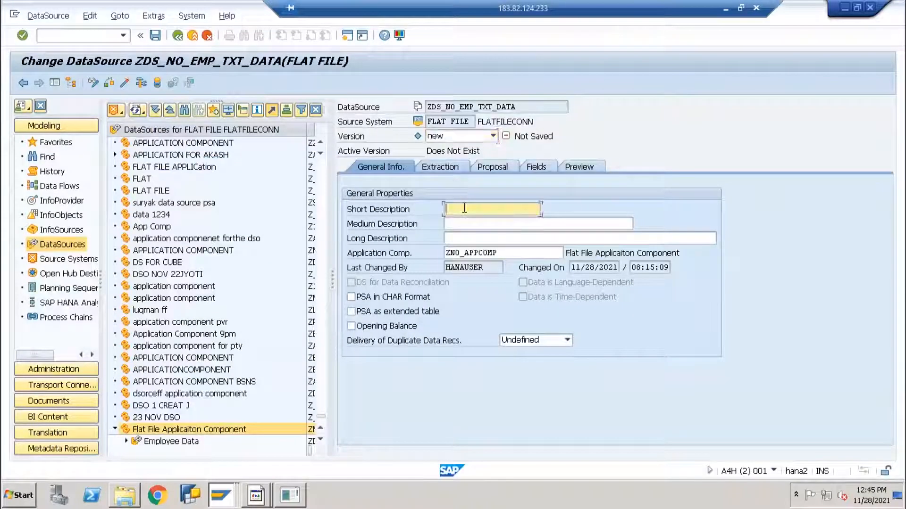
text(EMP Te)
key(ctrl+a)
key(ctrl+c)
key(Tab)
key(ctrl+v)
key(Tab)
key(ctrl+v)
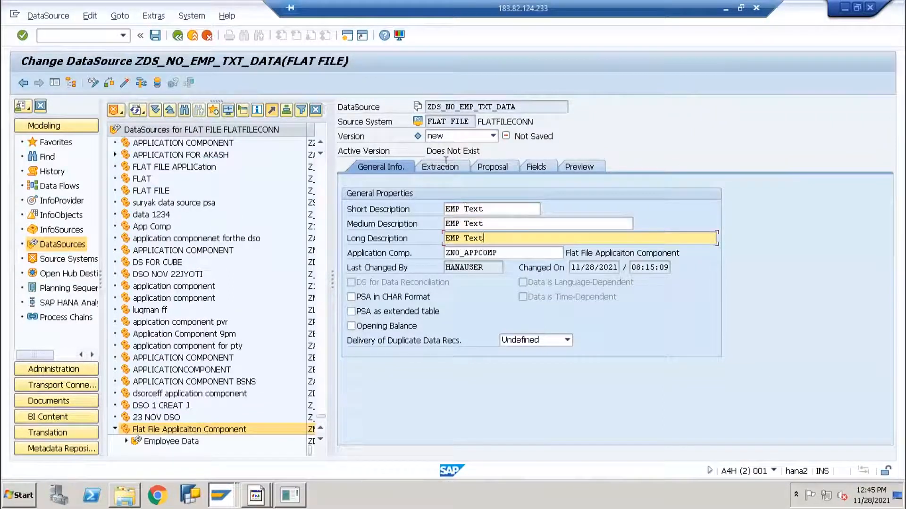
Step: Set the extraction file to Employee Text MD.csv from the Daily Class Notes folder
click(445, 159)
click(440, 167)
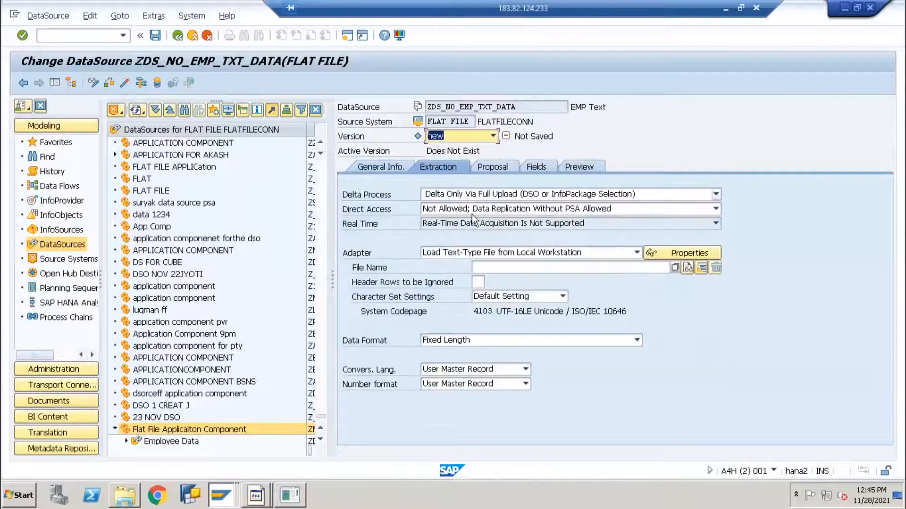
click(675, 268)
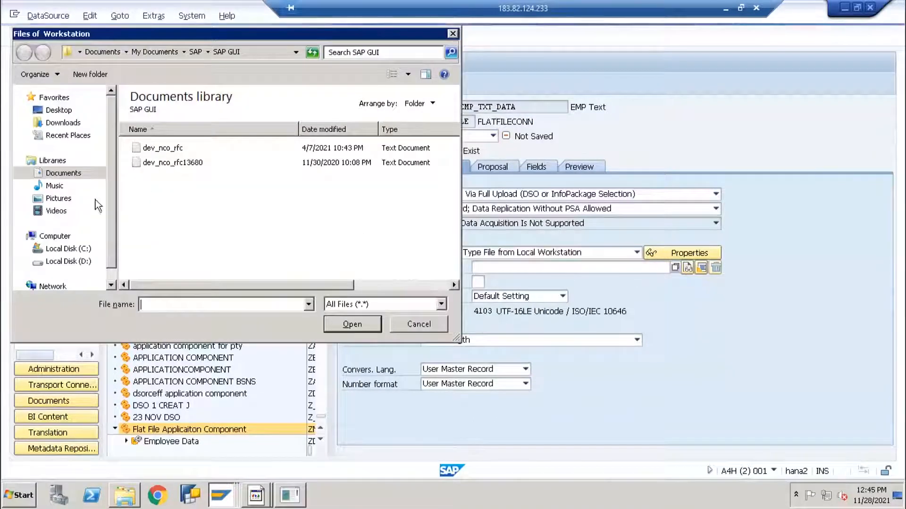
click(61, 174)
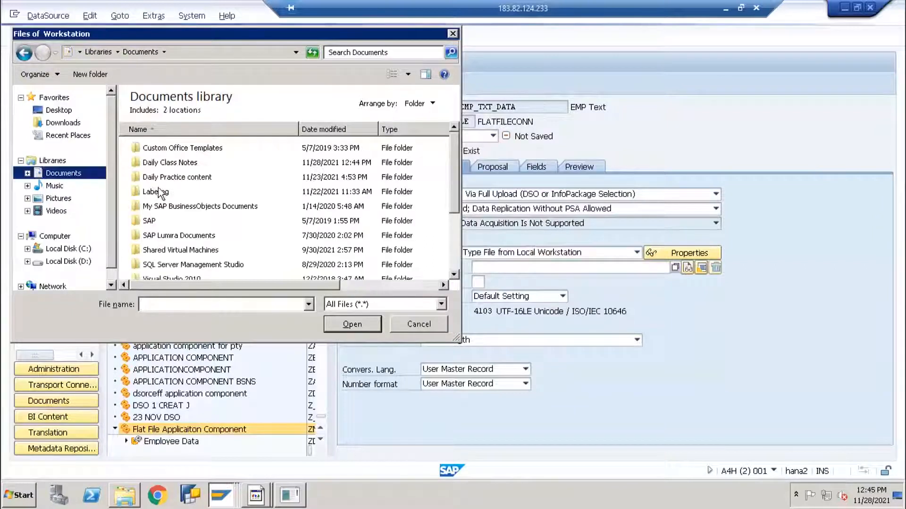
double_click(176, 163)
scroll(178, 244, down, 1)
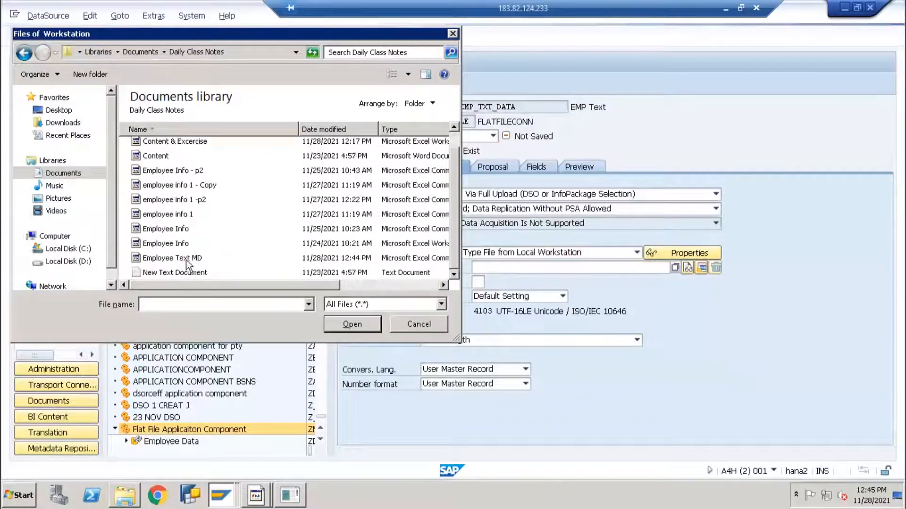
click(184, 258)
click(338, 324)
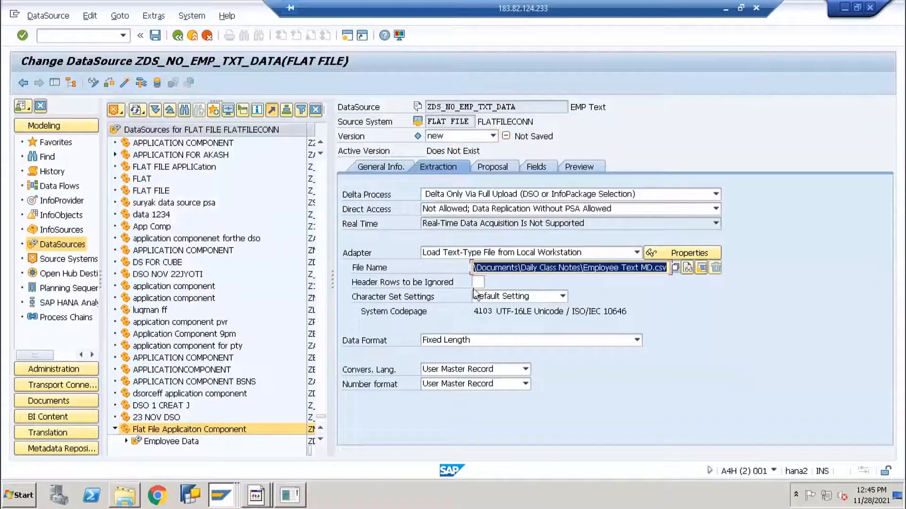
Step: Ignore 1 header row, choose Separated with Separator (for Example, CSV) as data format and use a comma as data separator
click(476, 283)
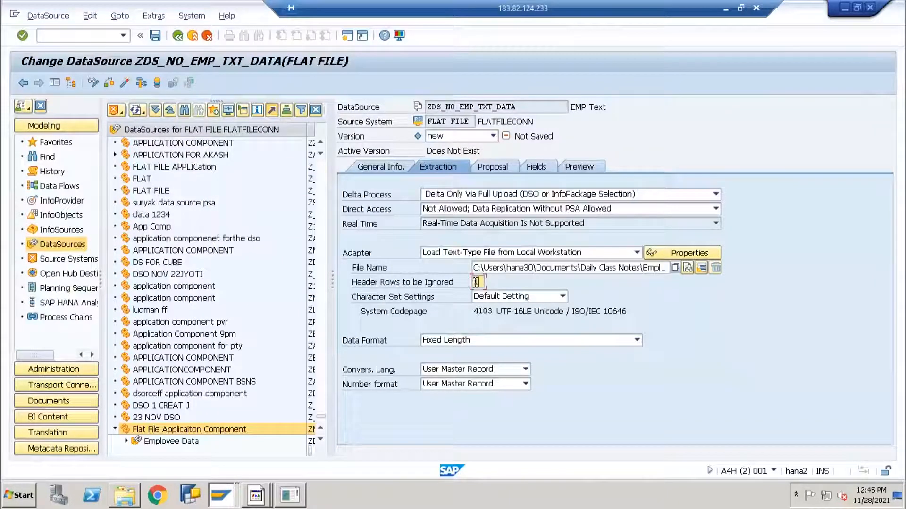
click(479, 340)
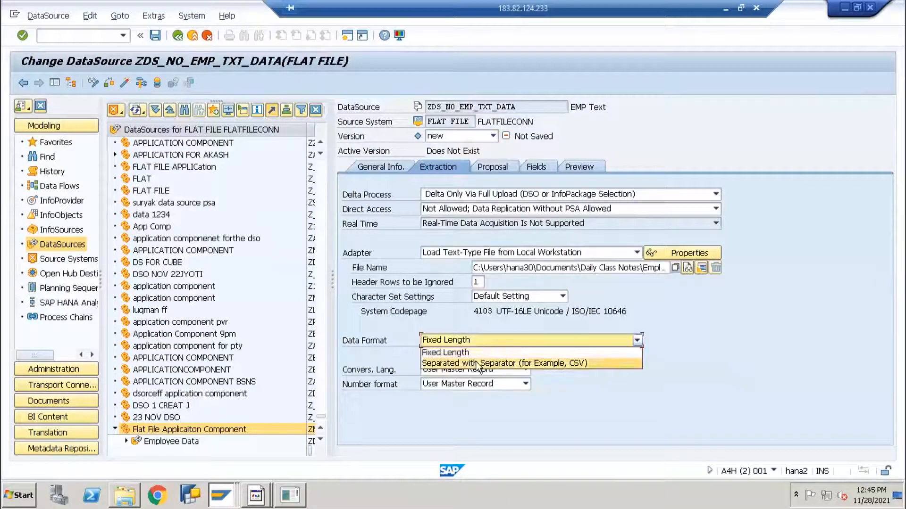
click(471, 367)
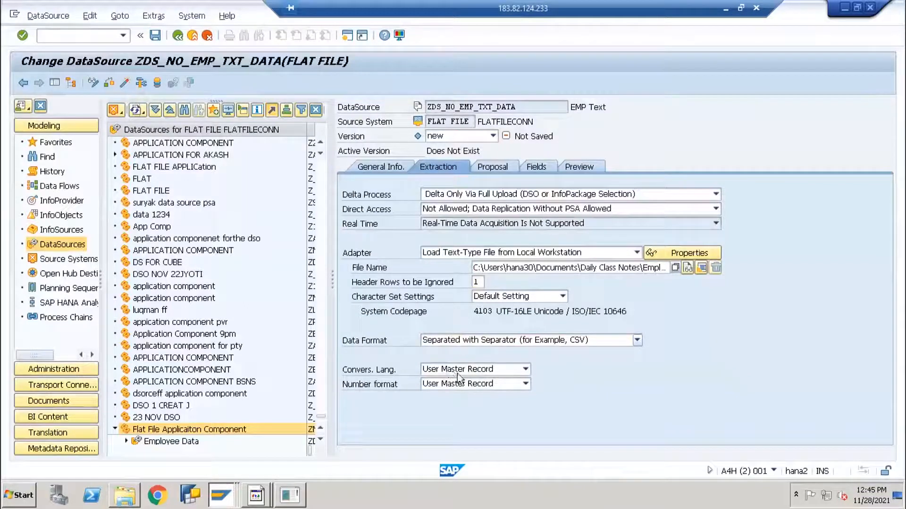
click(483, 355)
text(,)
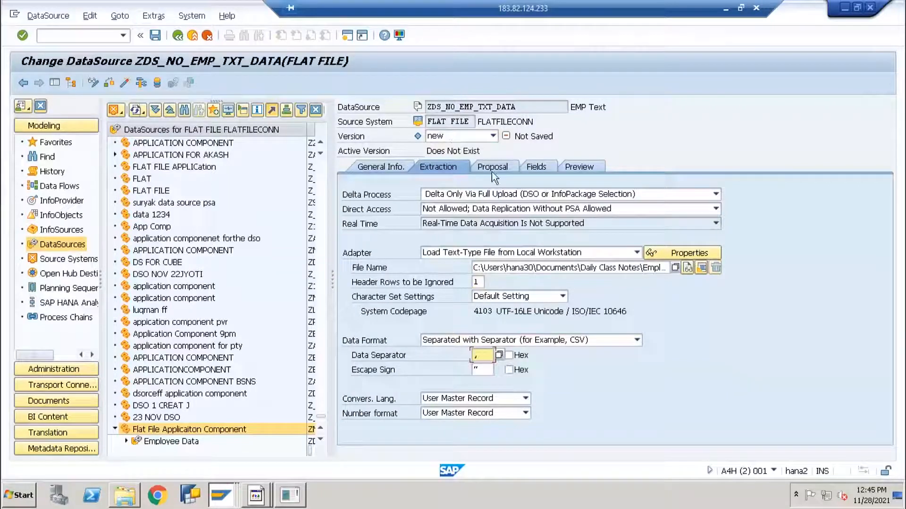
Step: Load the example data to generate the field proposal and open the DataSource's field attributes
click(492, 172)
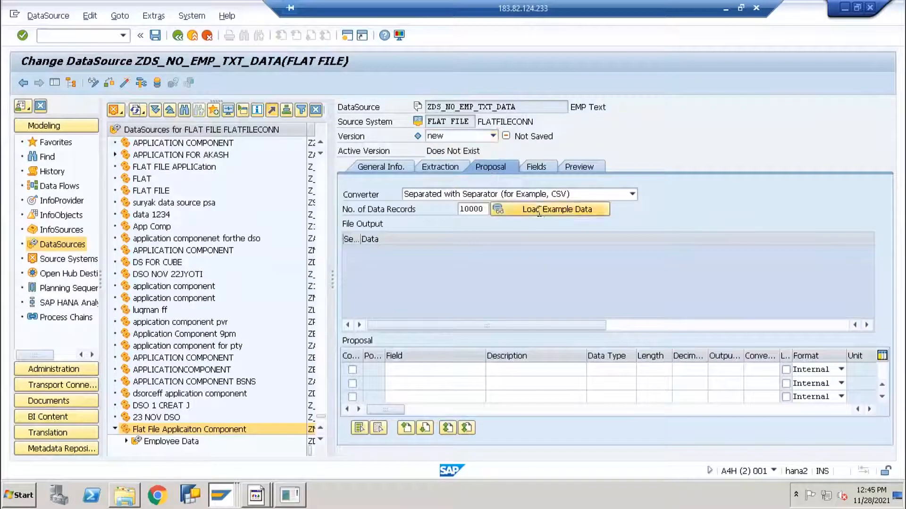
click(539, 211)
click(307, 275)
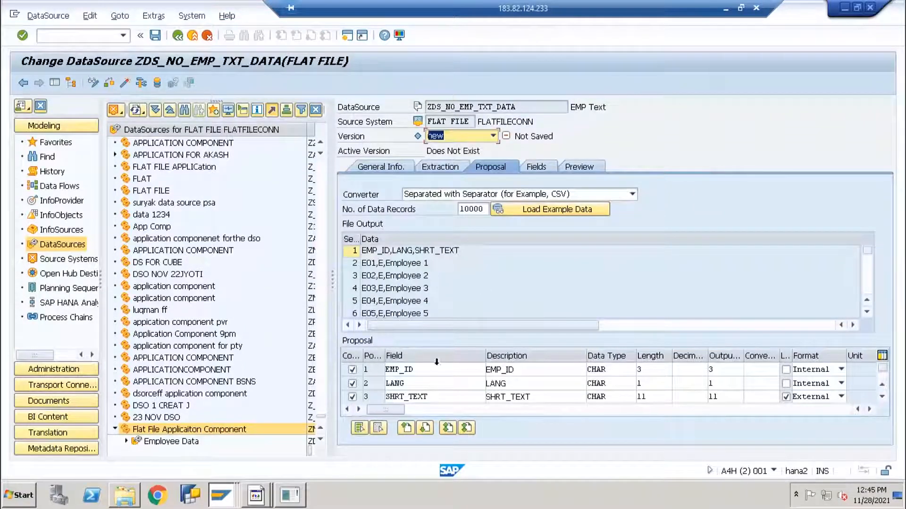
click(545, 168)
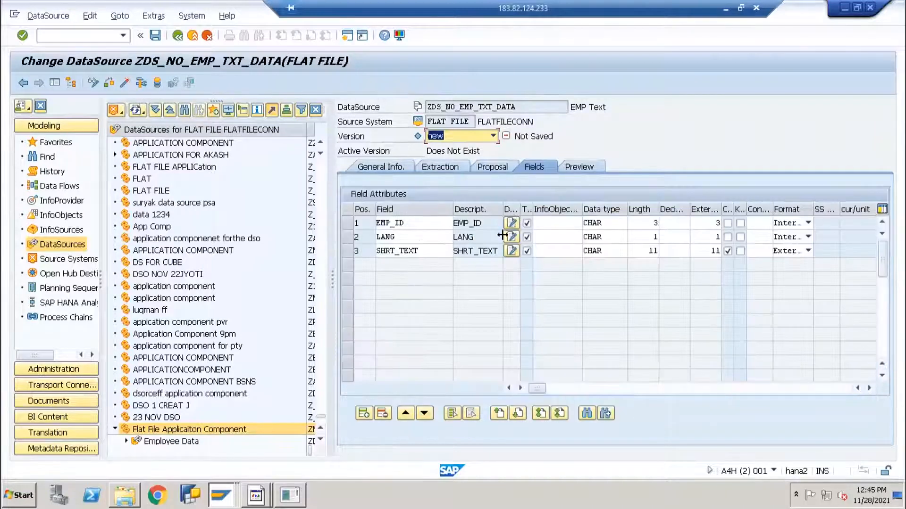
click(413, 223)
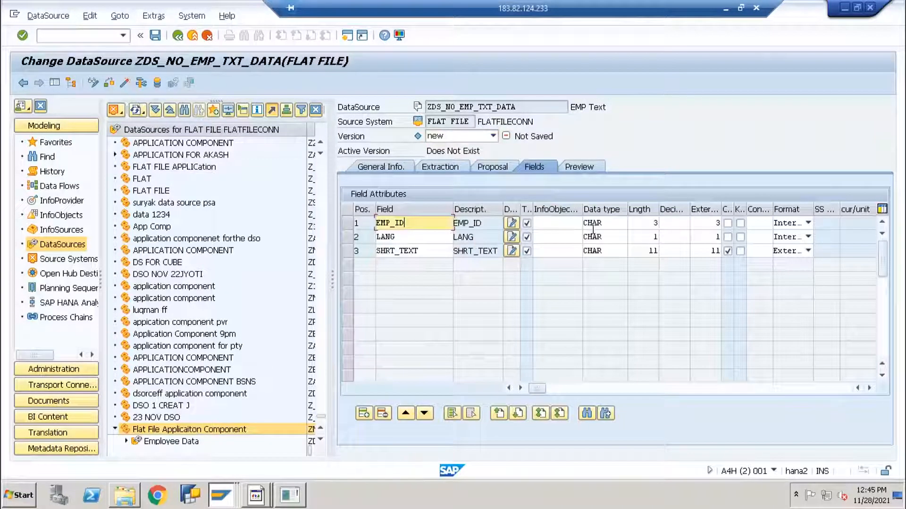
click(551, 222)
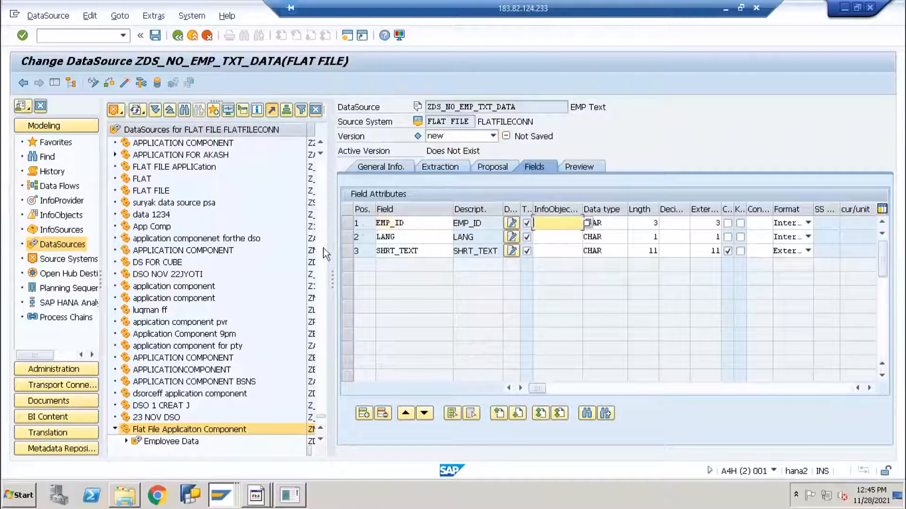
click(402, 222)
click(650, 223)
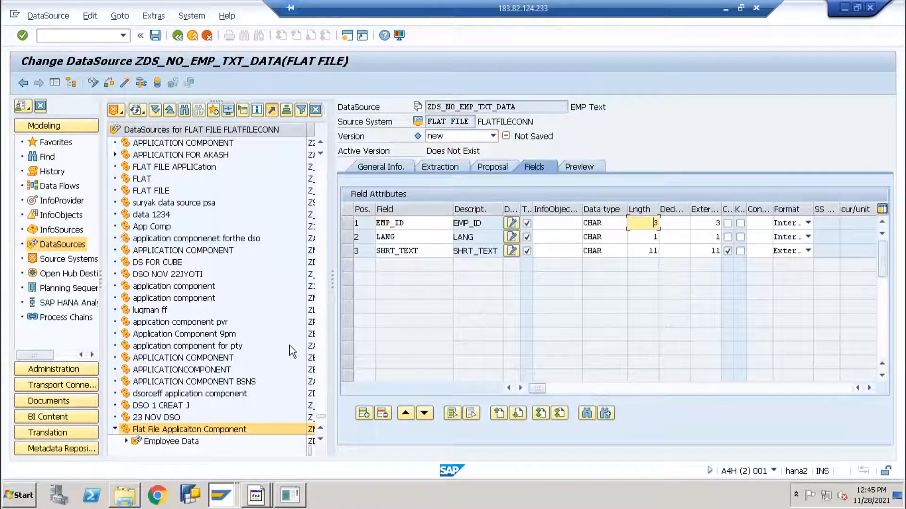
Step: Copy the InfoObject name ZNO_EMPID from the /BIC/TZNO_EMPID table display and assign it to the EMP_ID field of the DataSource
key(alt+Tab)
key(alt+Tab)
key(alt+Tab)
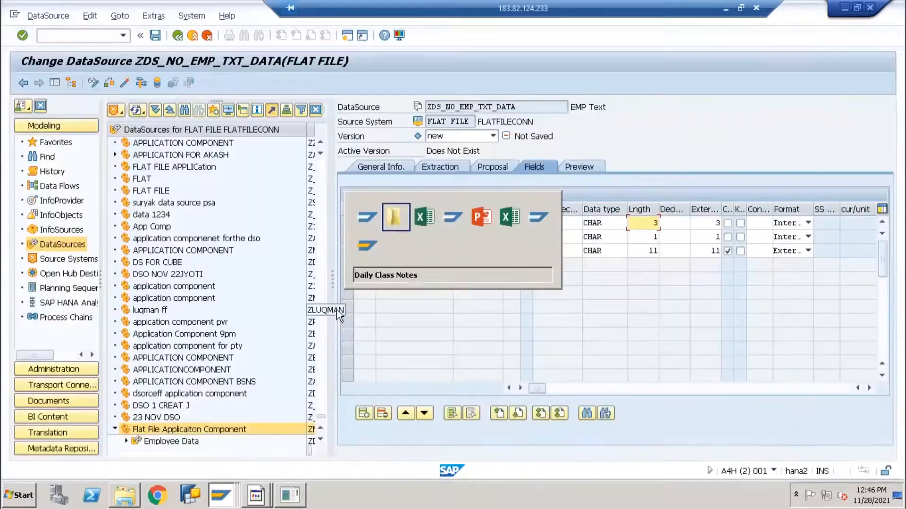
click(222, 495)
click(221, 496)
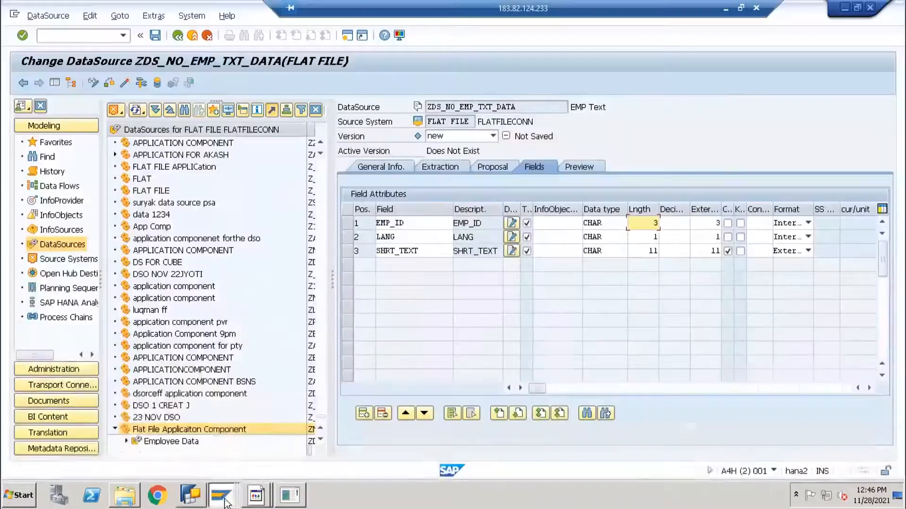
mouse_move(222, 495)
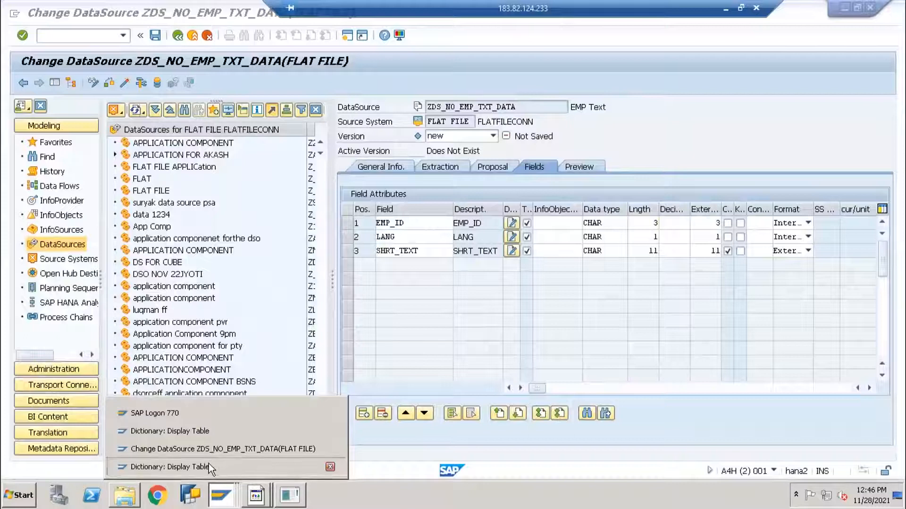
click(208, 465)
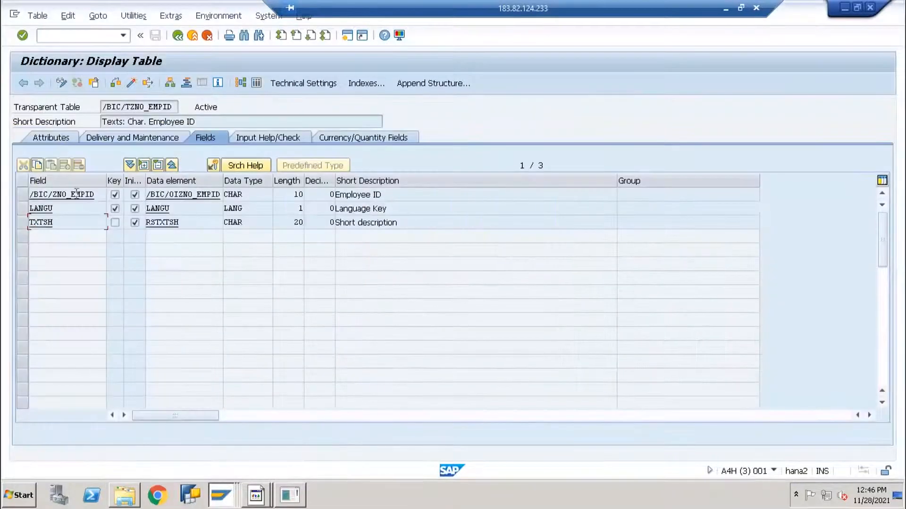
drag(76, 194, 57, 194)
key(alt+Tab)
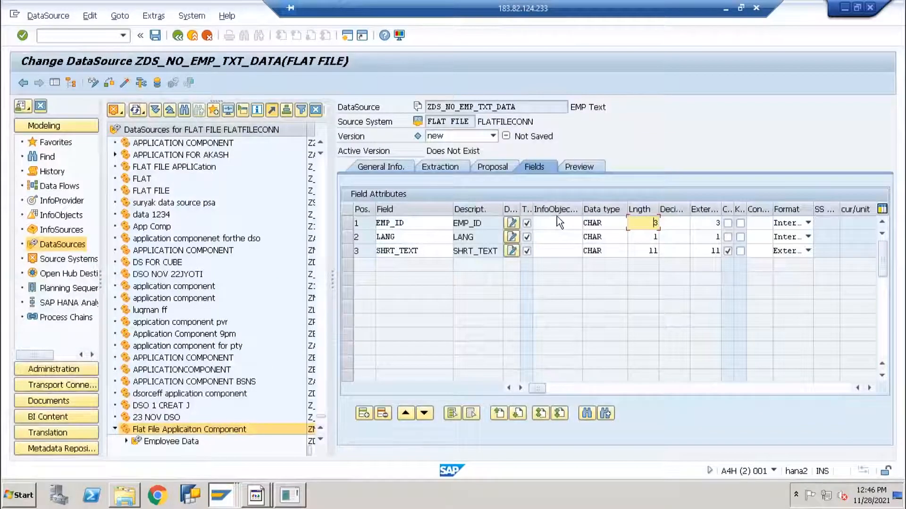
click(558, 223)
key(ctrl+v)
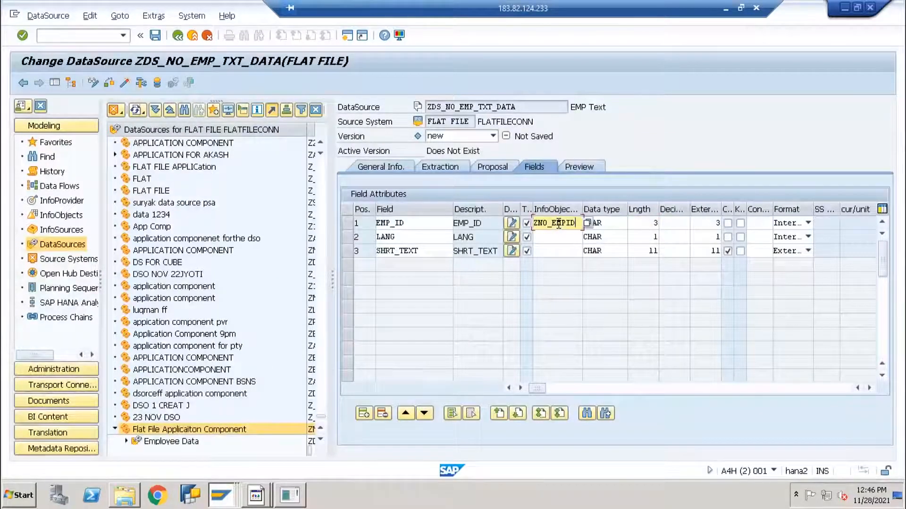
Step: Try 0LANG as InfoObject for the LANG field and copy the field properties from the assigned InfoObjects
click(563, 241)
text(01ang)
key(Return)
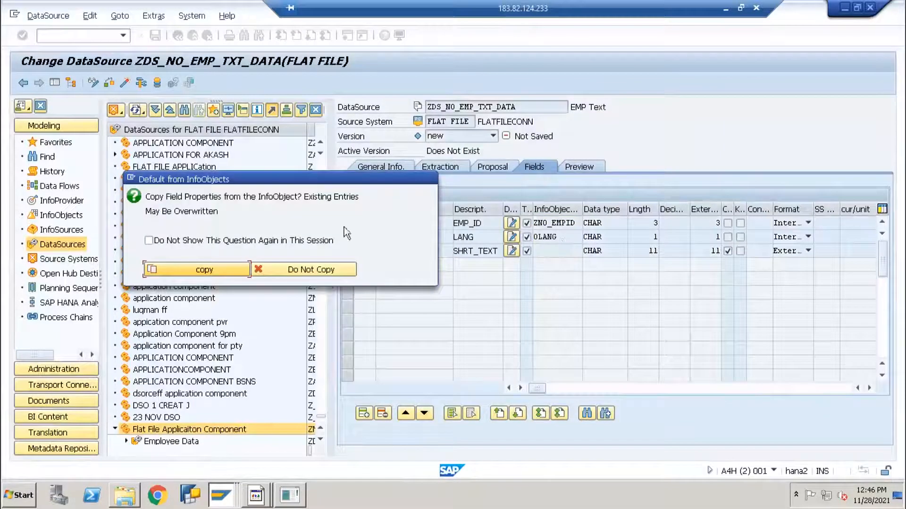
click(212, 268)
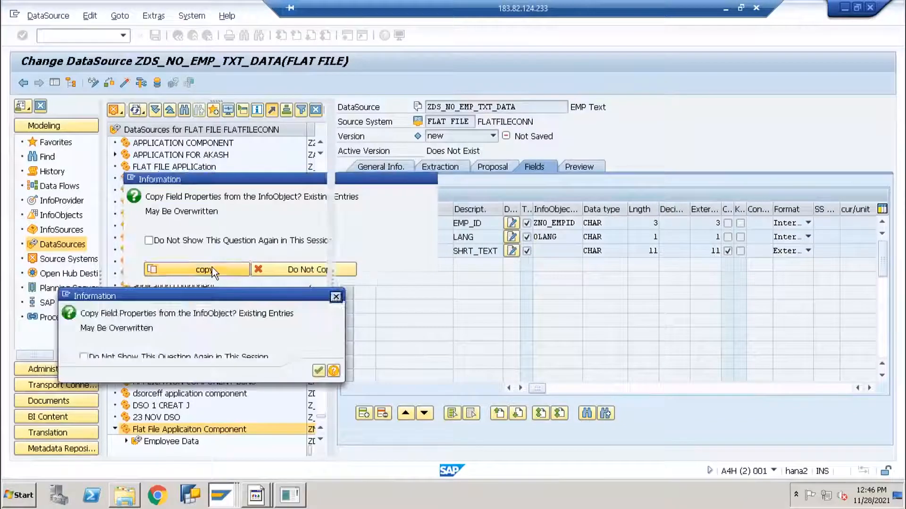
click(318, 370)
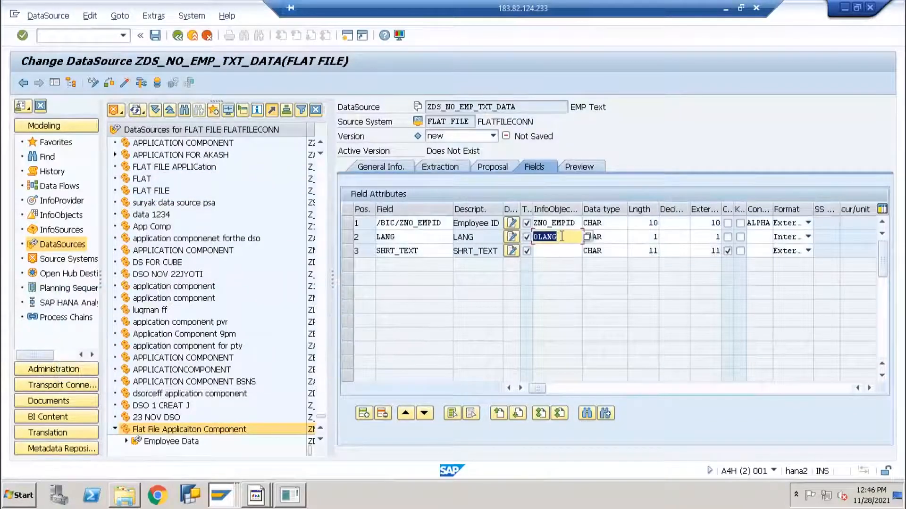
Step: Clear the InfoObject of the LANG field and list the available InfoObjects for it
key(BackSpace)
click(587, 238)
key(Return)
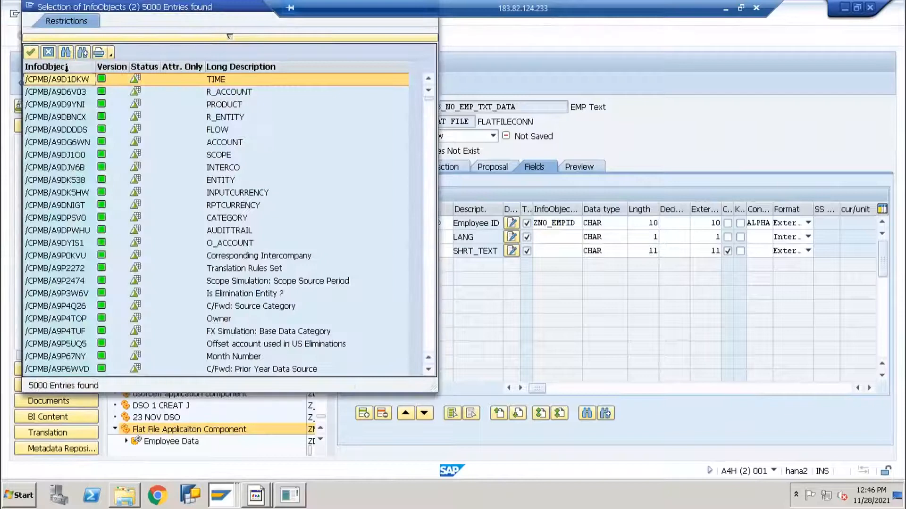
right_click(67, 67)
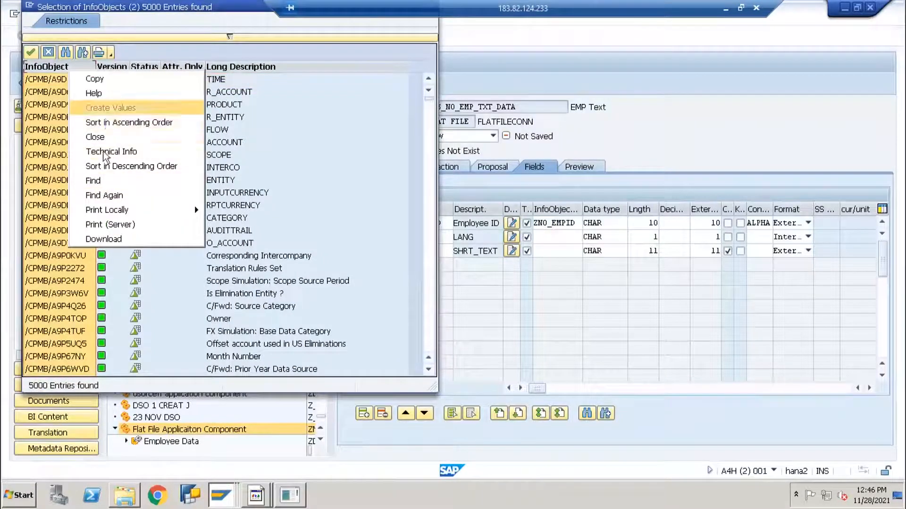
click(318, 176)
click(316, 179)
right_click(160, 53)
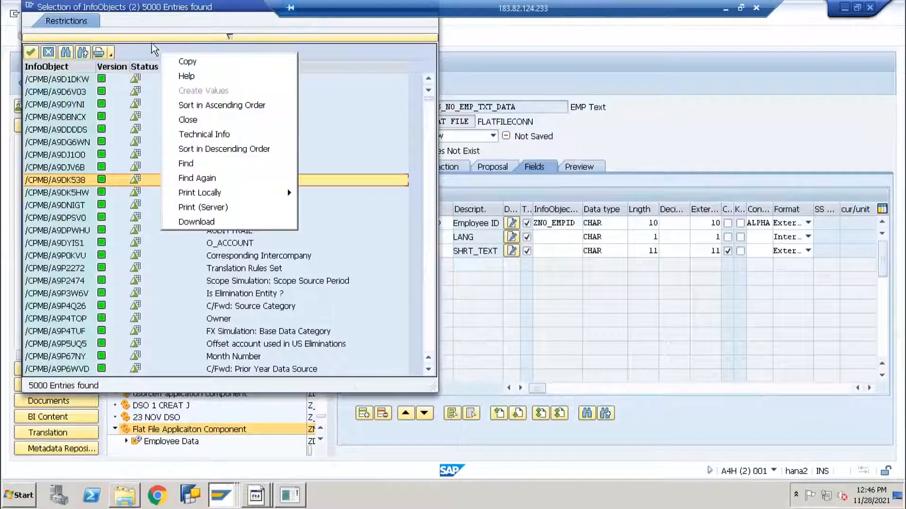
Step: Search the InfoObjects with the pattern *LANG*, retry with a changed pattern and close the selection without choosing one
right_click(151, 21)
click(165, 32)
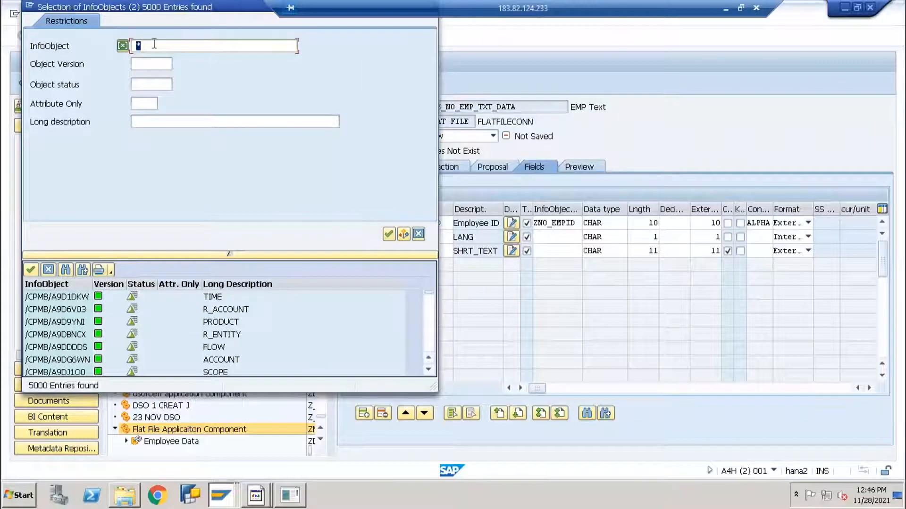
text(LANG*)
key(Return)
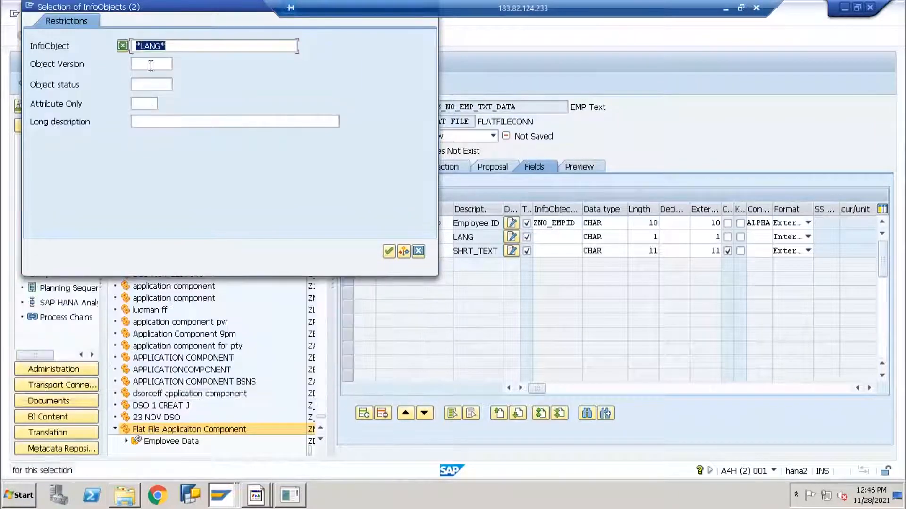
key(BackSpace)
key(Return)
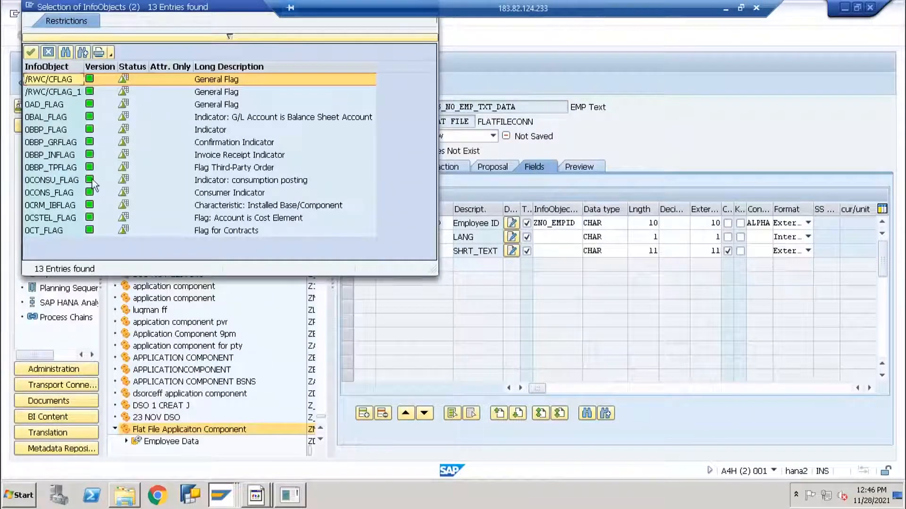
key(Escape)
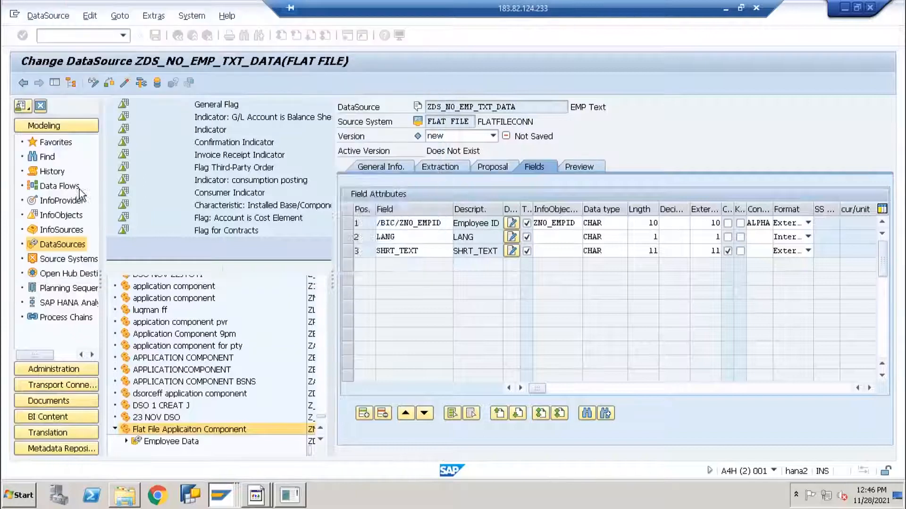
click(257, 256)
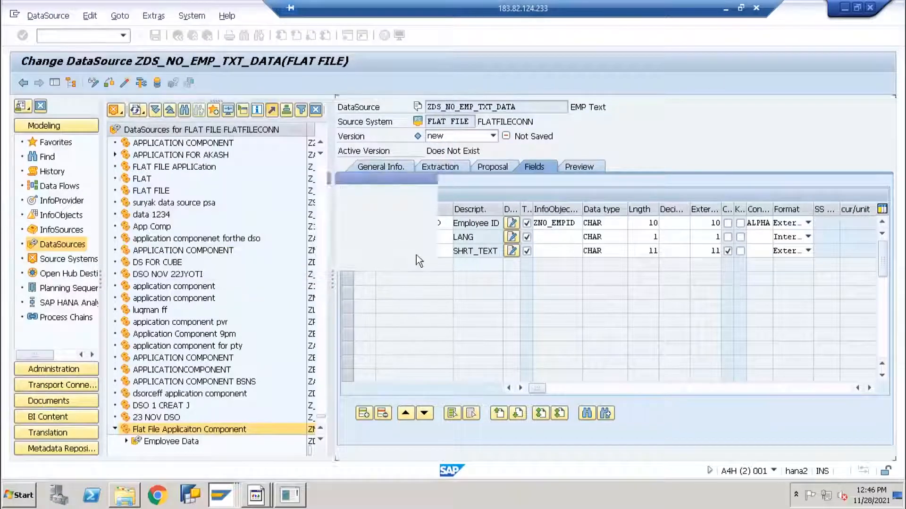
Step: Set the length of the SHRT_TEXT field to 20
click(548, 222)
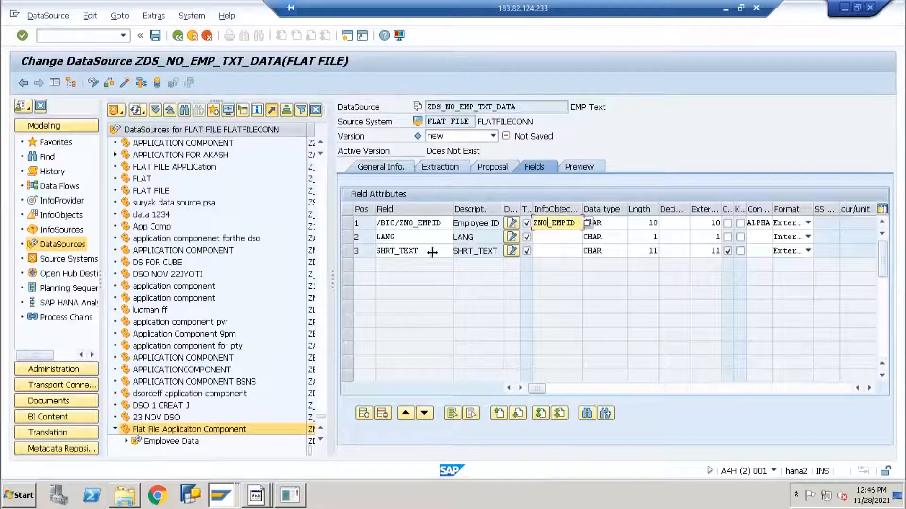
click(557, 253)
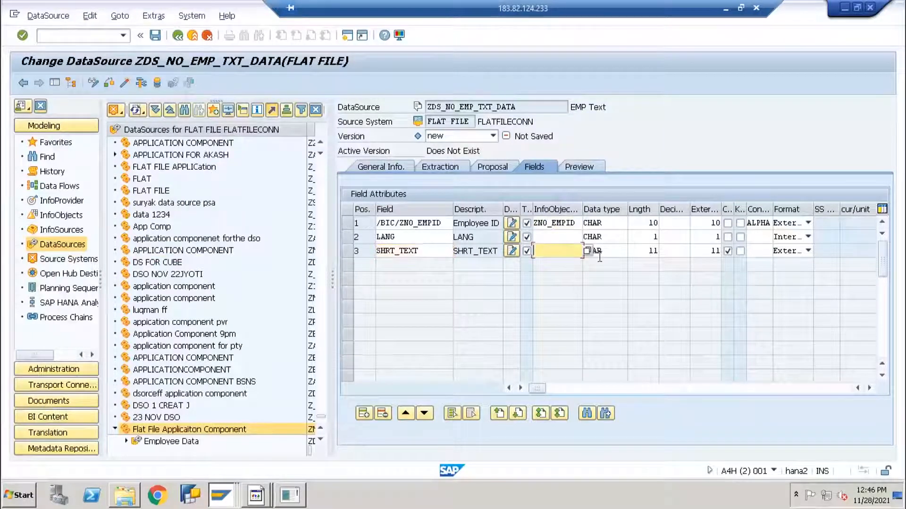
click(653, 250)
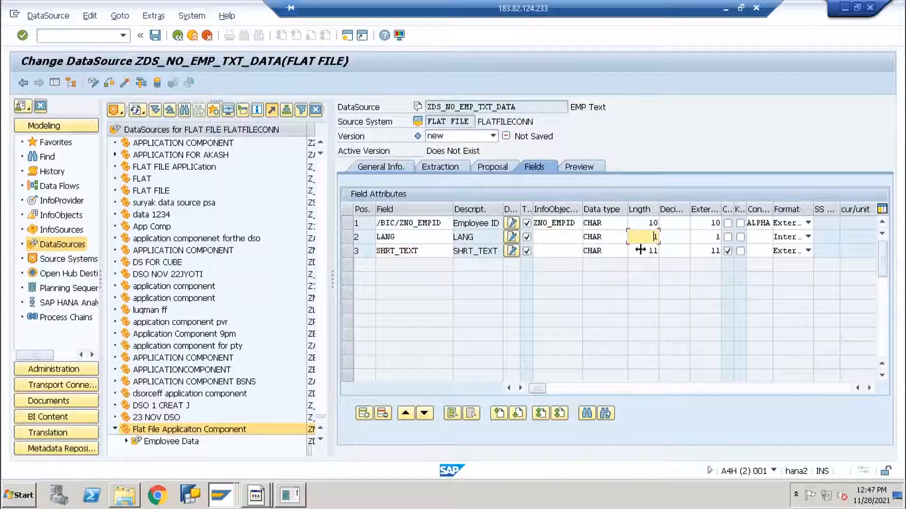
double_click(653, 251)
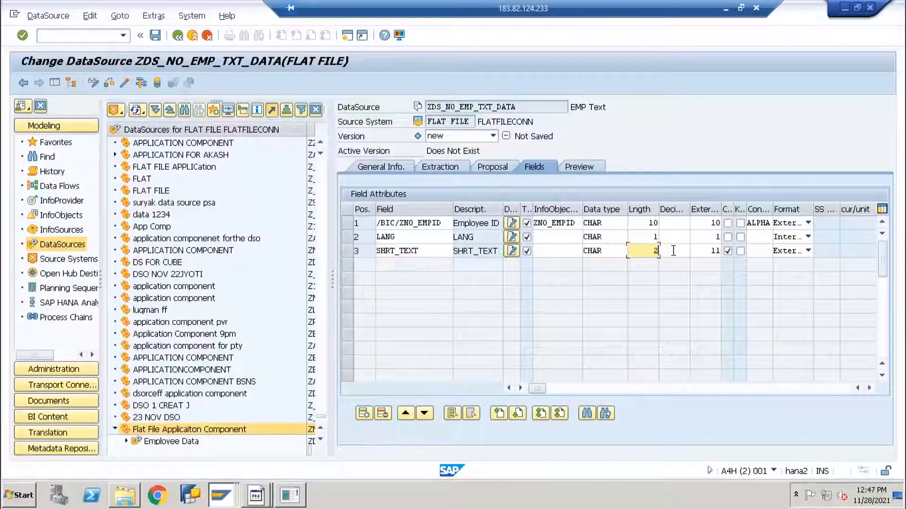
text(20)
key(Return)
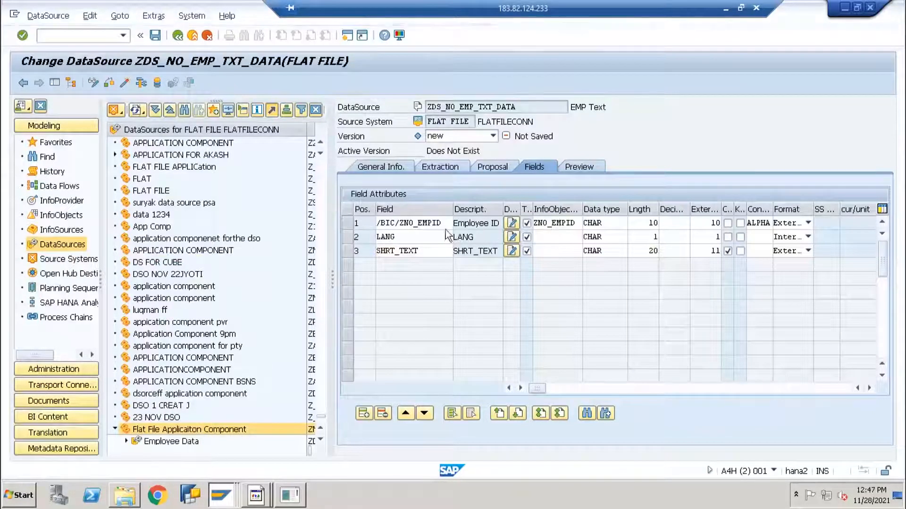
Step: Set the external length of the SHRT_TEXT field to 20 and activate the DataSource
click(558, 225)
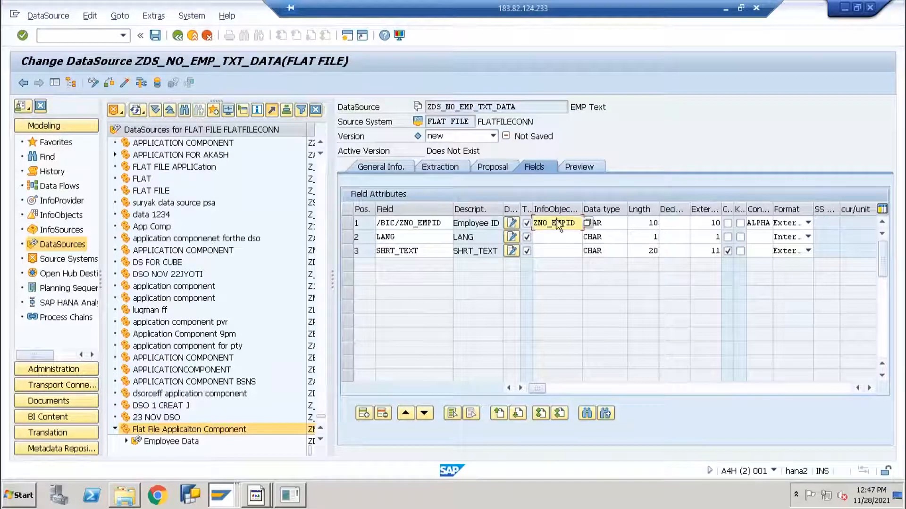
click(546, 242)
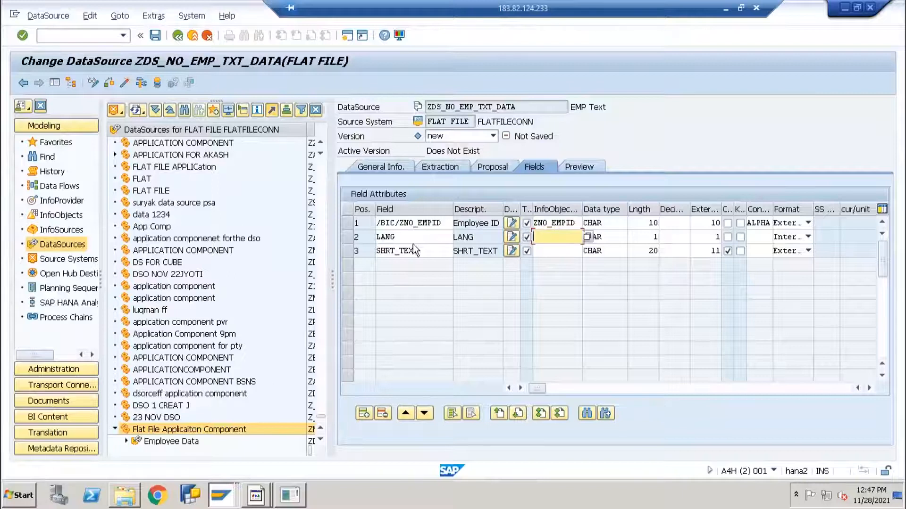
click(431, 239)
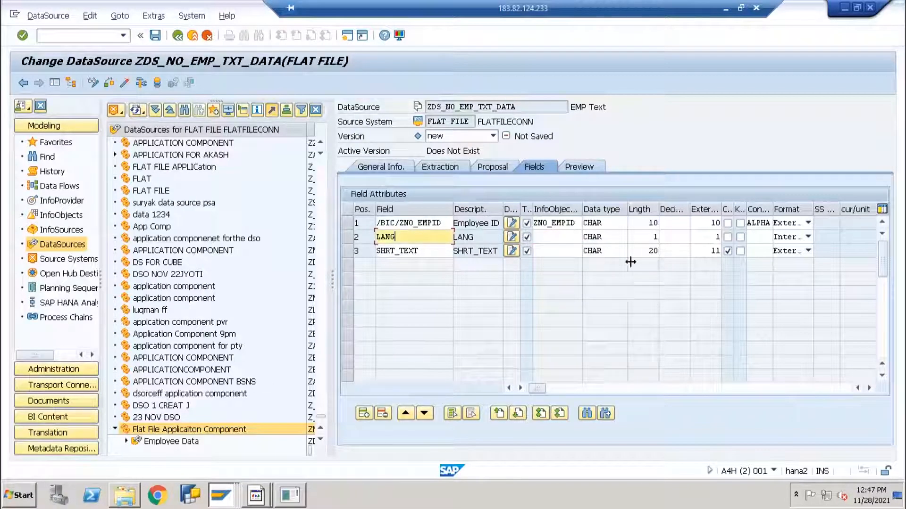
click(644, 241)
click(636, 252)
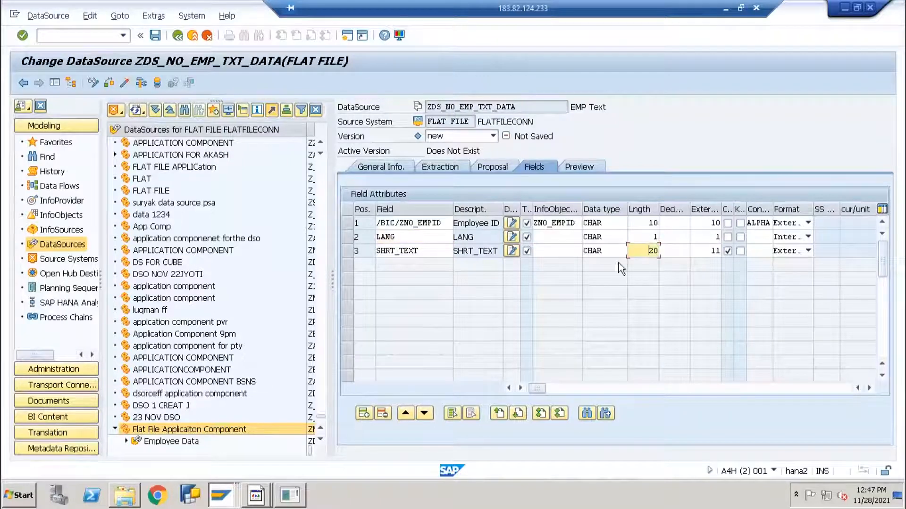
double_click(714, 252)
text(20)
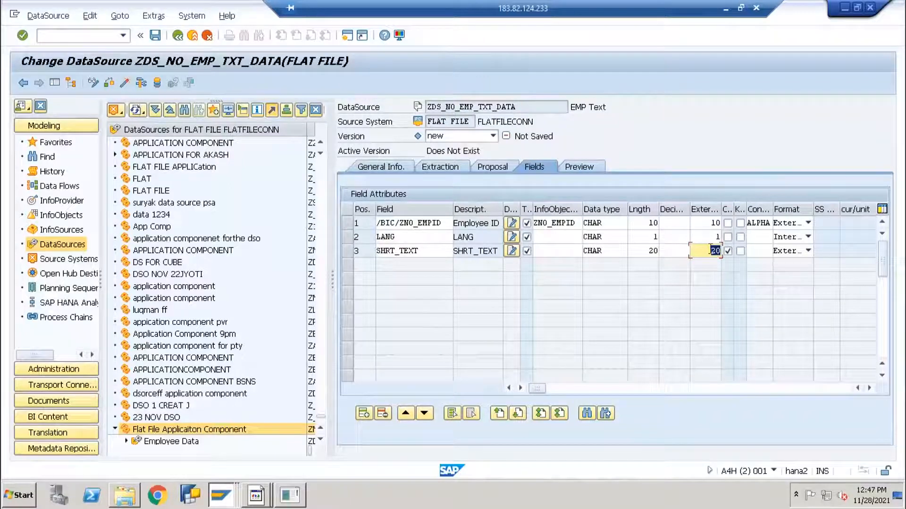
click(126, 83)
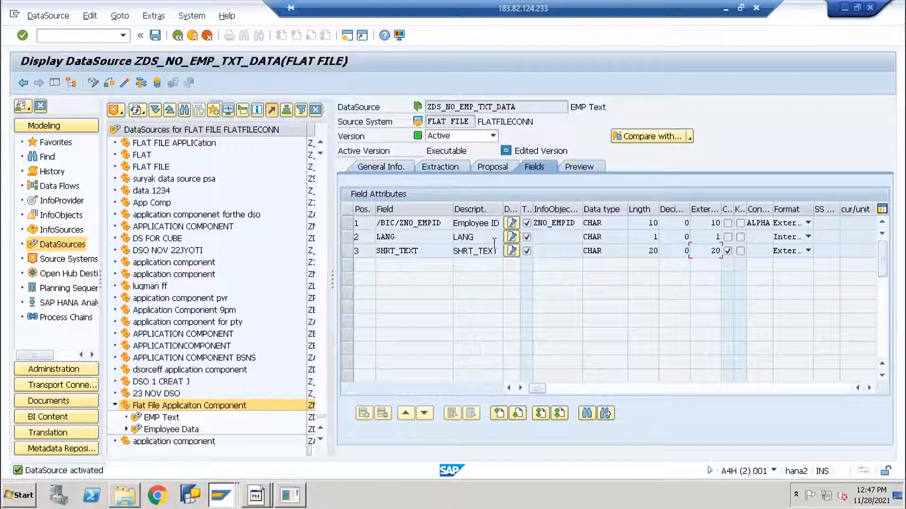
Step: Preview the DataSource's records, allowing access to Employee Text MD.csv, and return to the DataSource tree
click(575, 167)
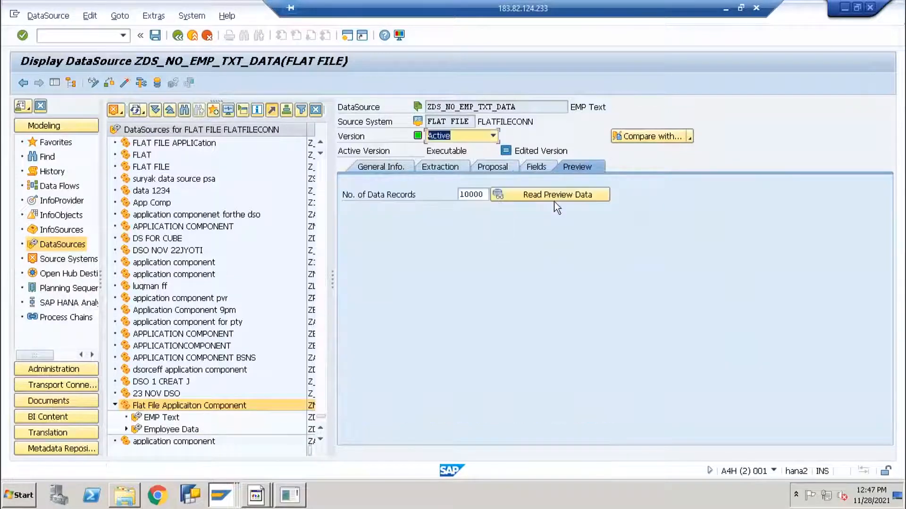
click(554, 201)
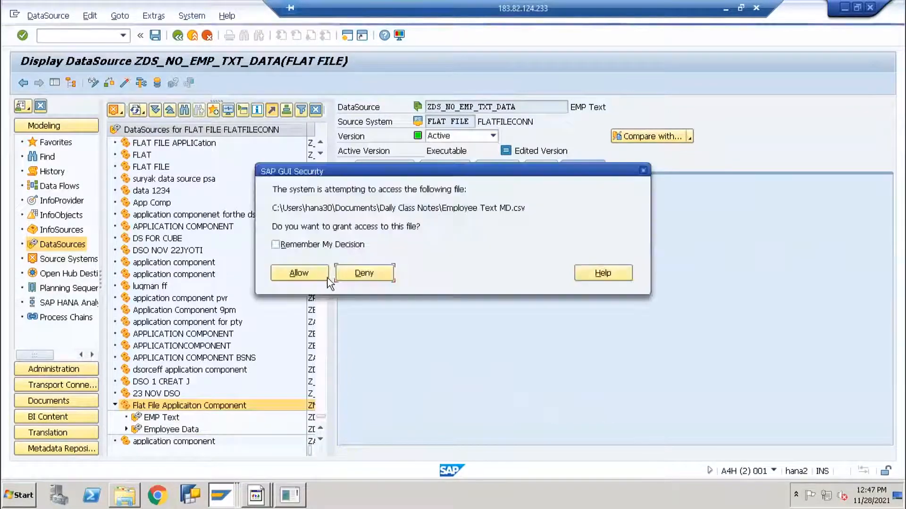
click(299, 273)
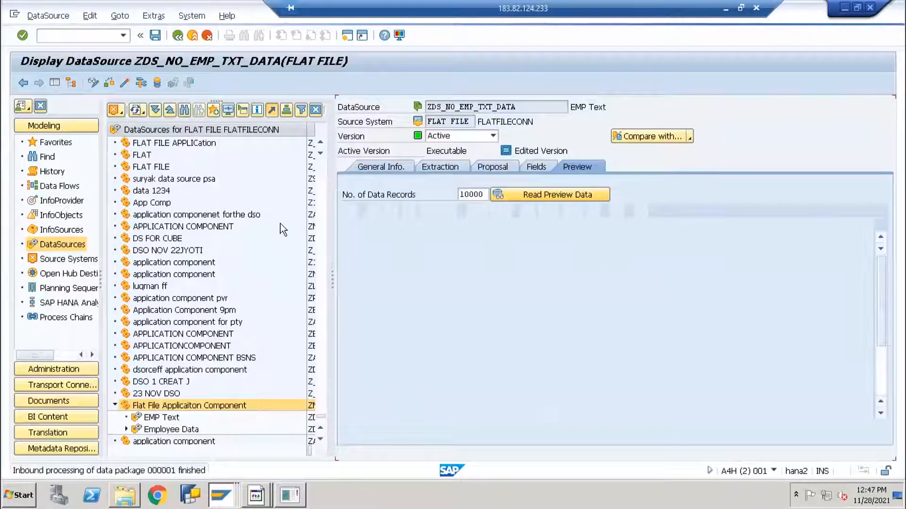
click(449, 363)
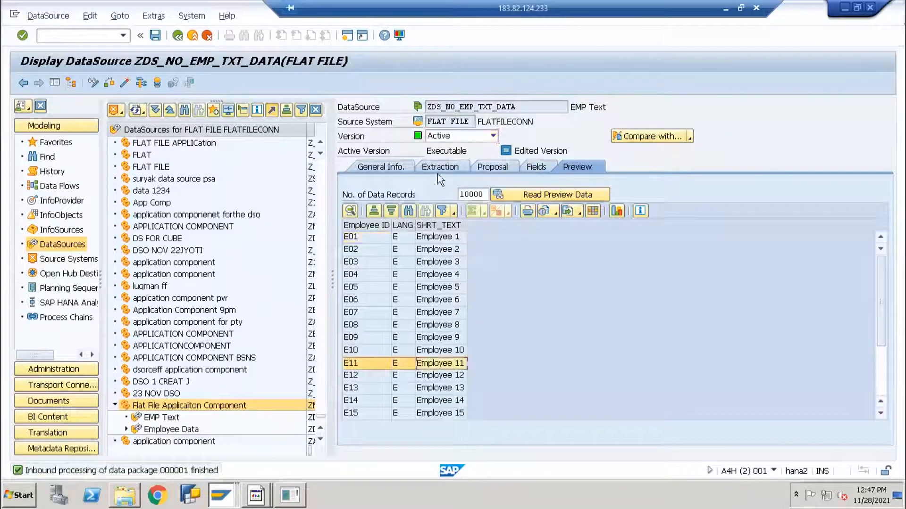
click(193, 36)
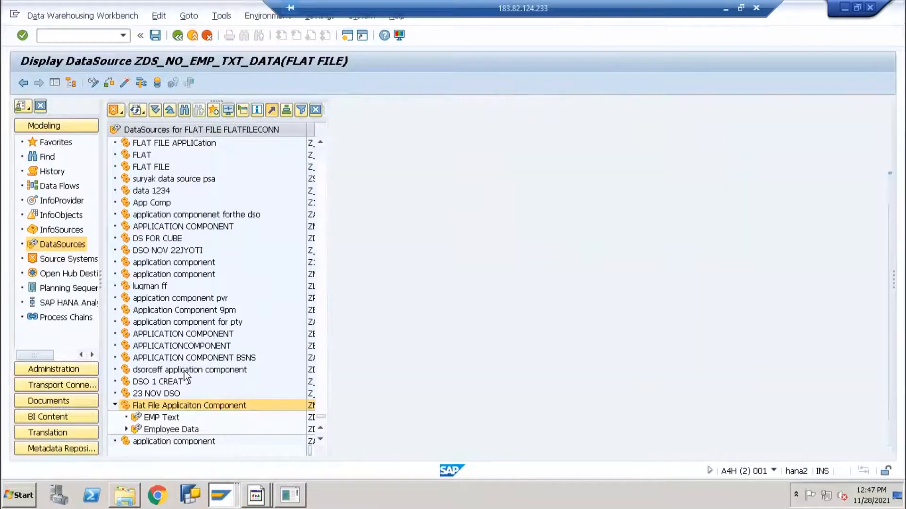
Step: Create an InfoPackage for the EMP Text DataSource with the description F:ZDS_NO_EMP_TXT_DATA and save it
right_click(165, 418)
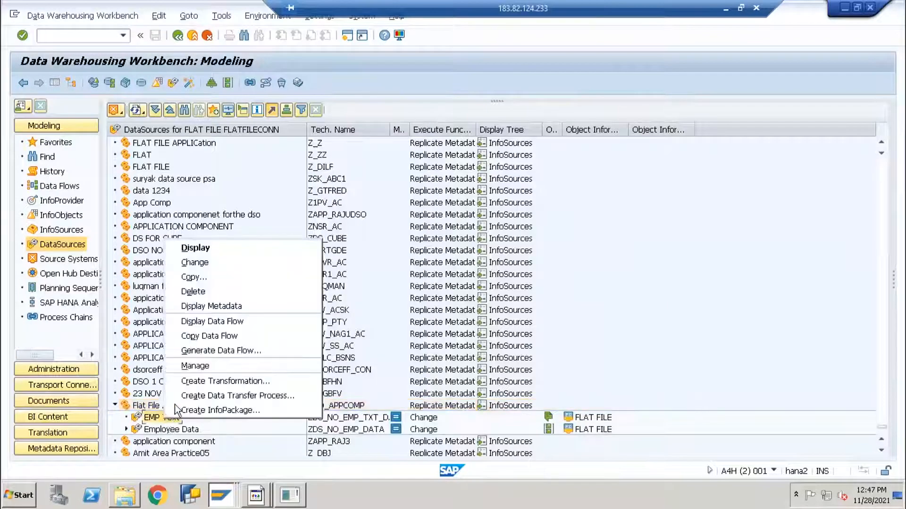
click(208, 410)
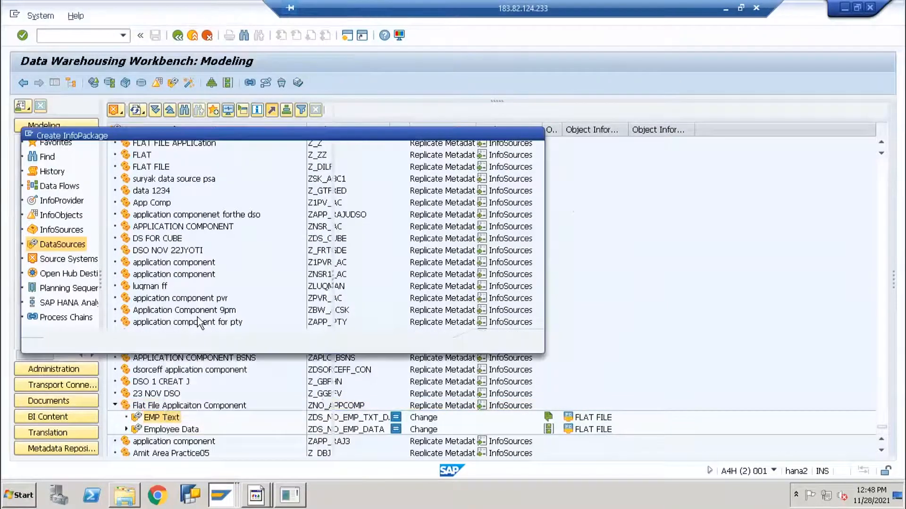
drag(265, 239, 153, 243)
key(ctrl+c)
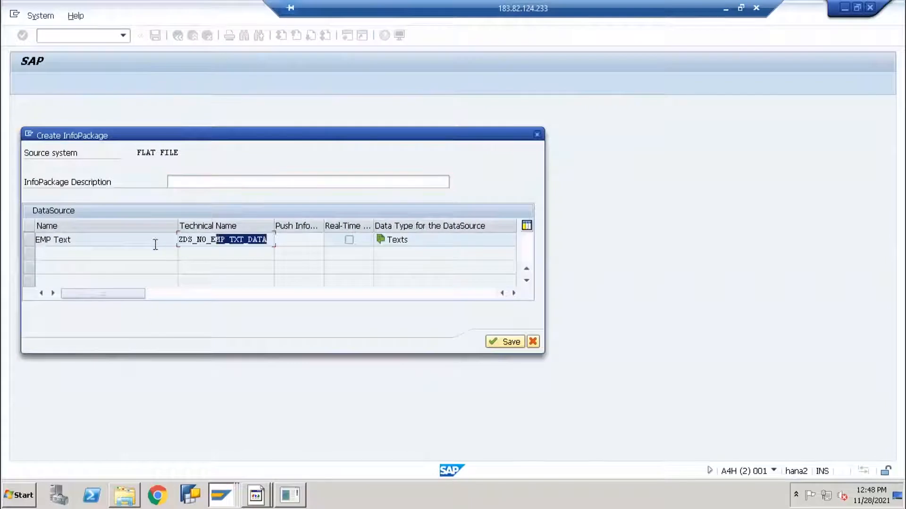
click(182, 182)
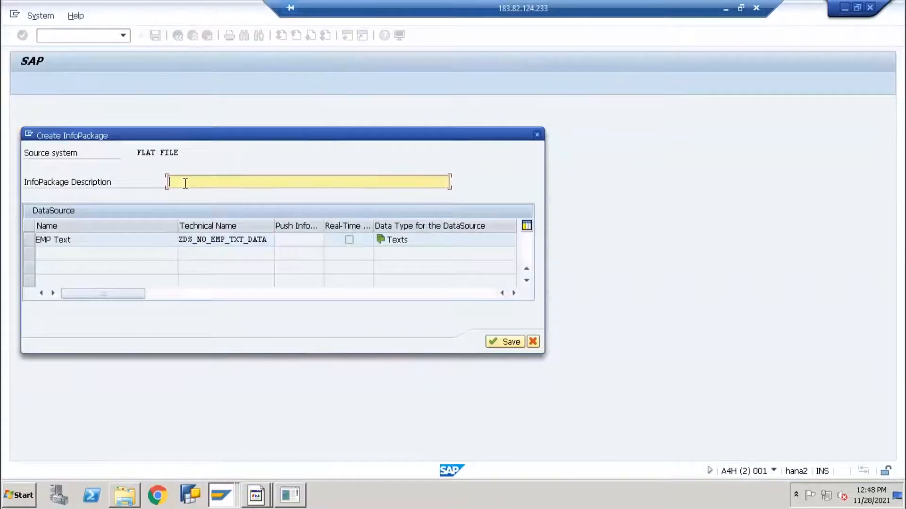
text(F:)
key(ctrl+v)
click(511, 343)
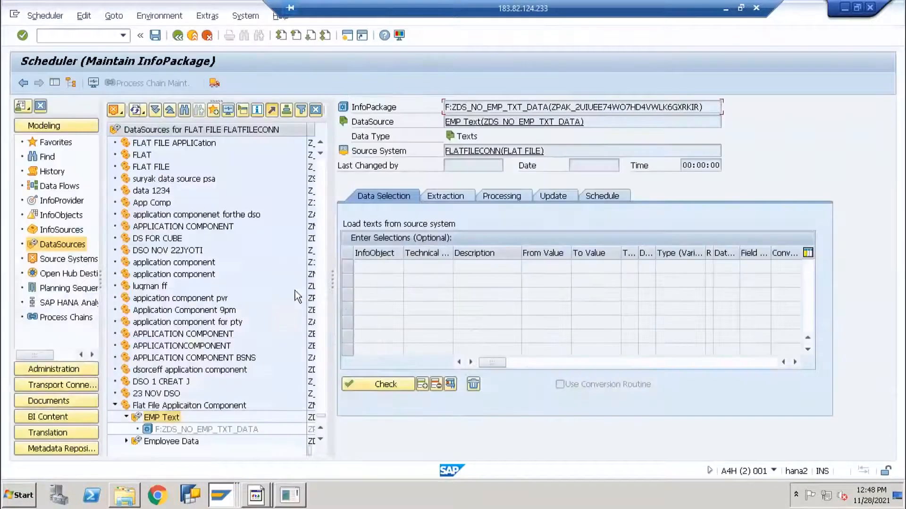
Step: Review the InfoPackage's extraction settings and start the data load immediately, allowing access to Employee Text MD.csv
click(444, 196)
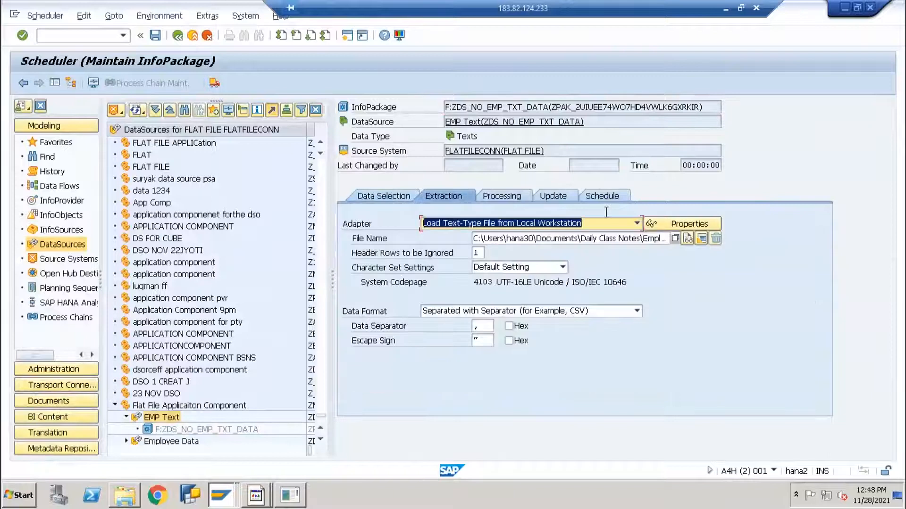
click(619, 200)
click(412, 326)
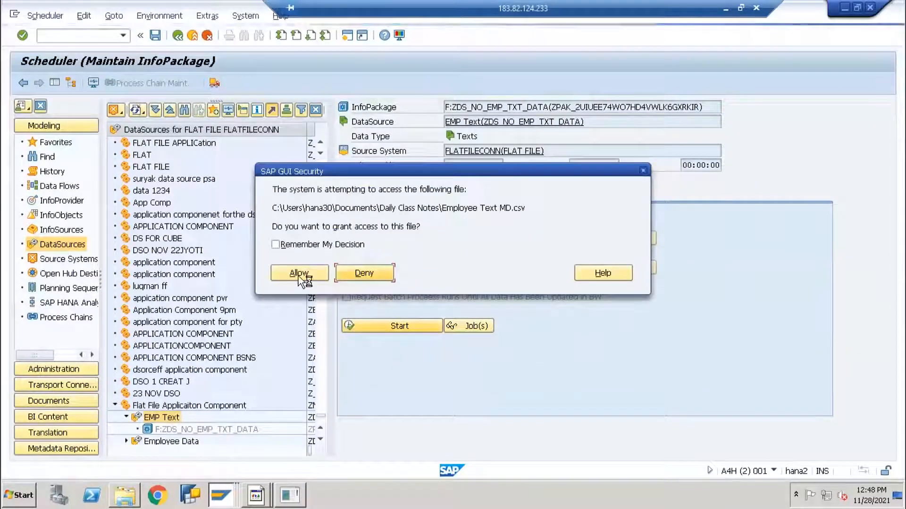
click(300, 273)
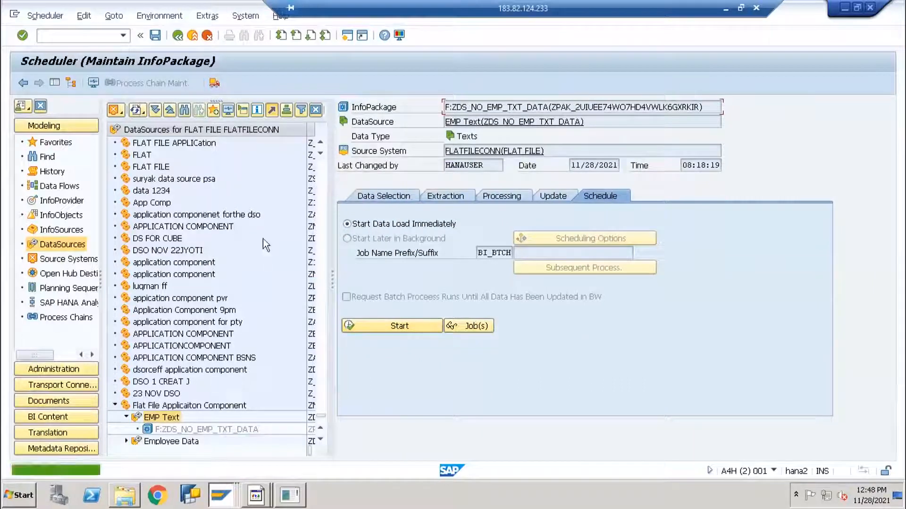
Step: Open the load request in the monitor, display its PSA records with all statuses, and return to the modeling workbench
click(93, 84)
click(154, 153)
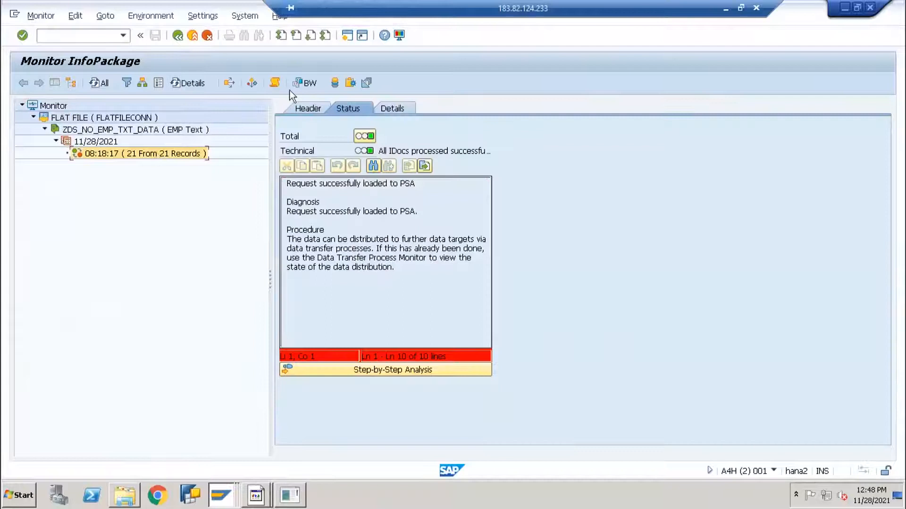
click(336, 84)
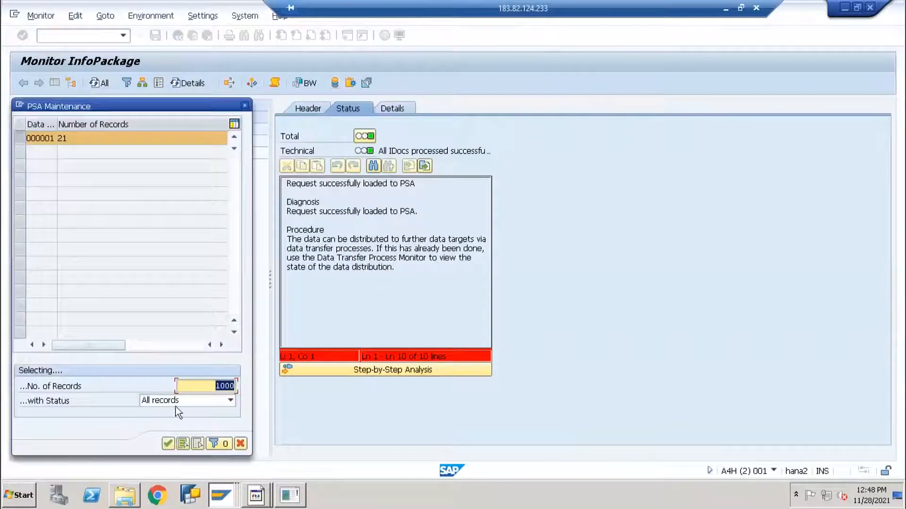
click(168, 443)
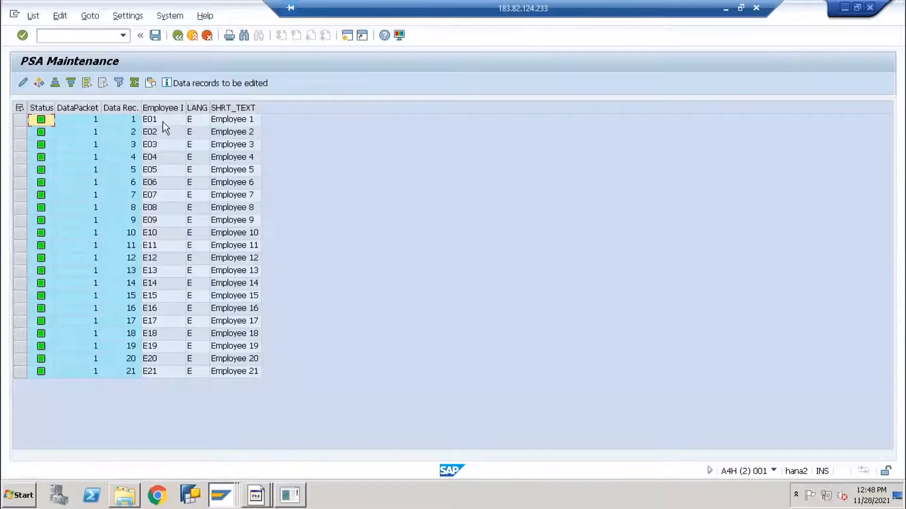
click(163, 121)
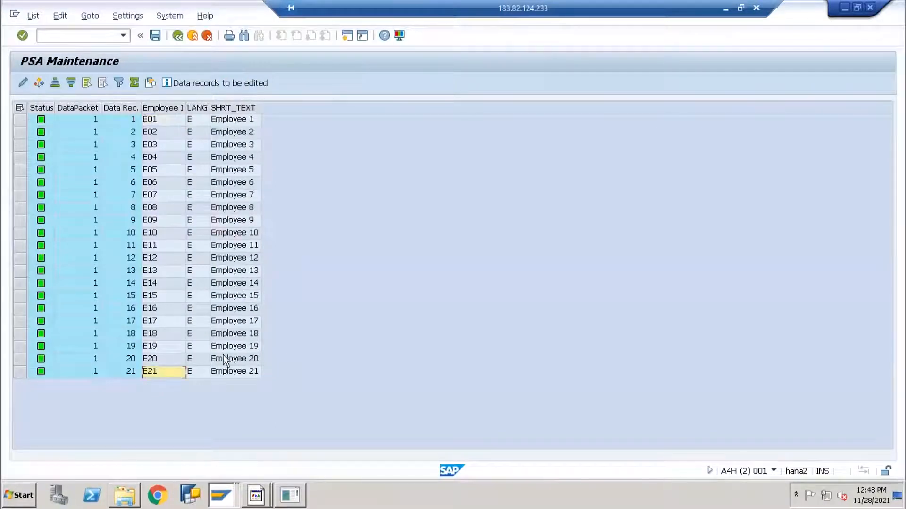
key(F3)
key(F3)
key(F3)
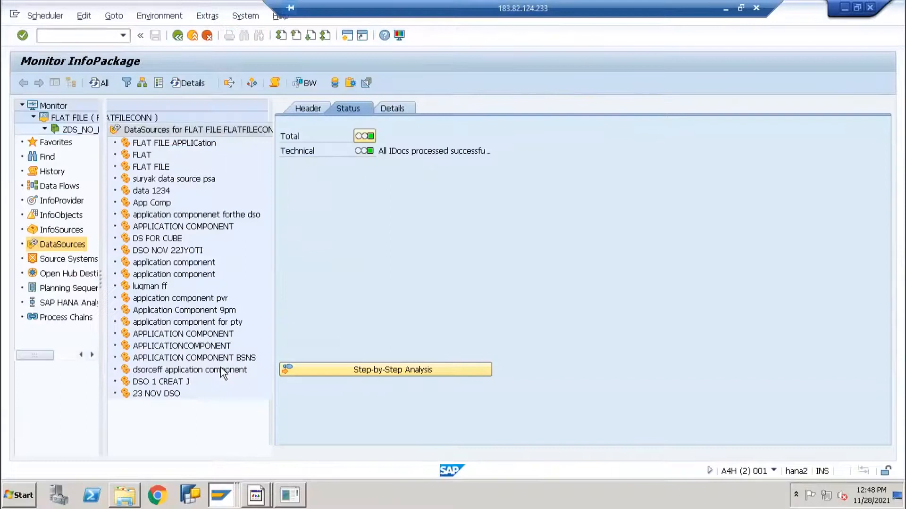